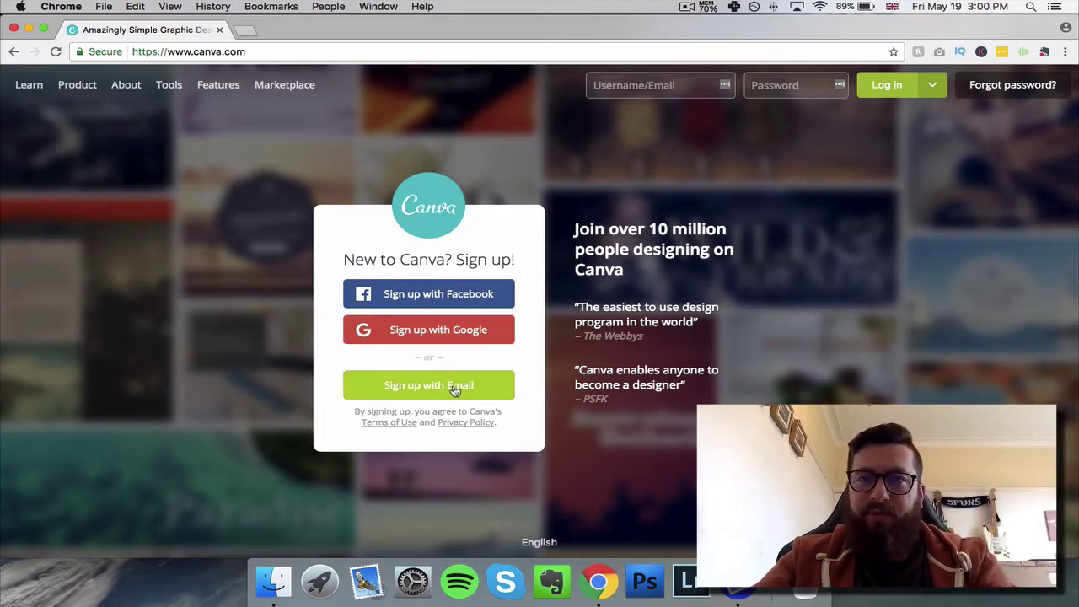
Log in to the account and look over the full list of design types and the custom dimensions option.
{"action": "left_click", "coordinate": [649, 85]}
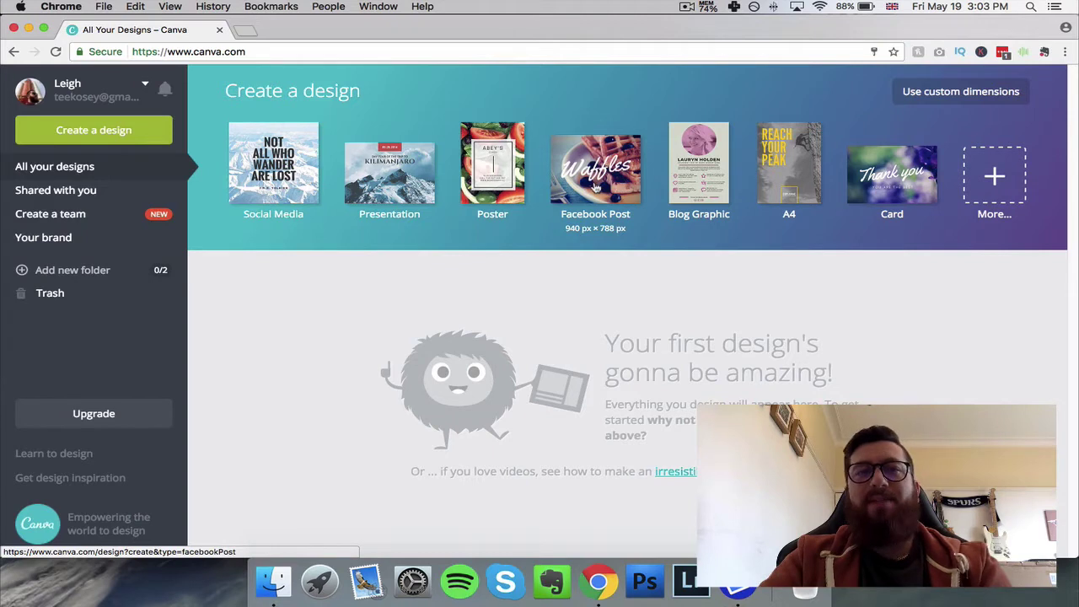
{"action": "left_click", "coordinate": [995, 187]}
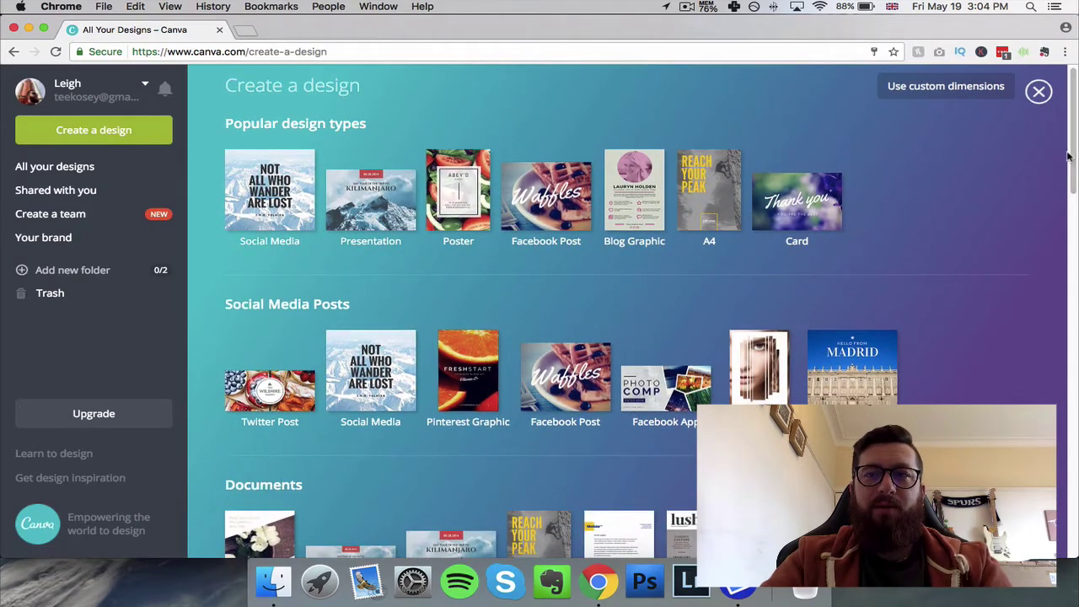
{"action": "left_click_drag", "start_coordinate": [1068, 156], "coordinate": [1068, 118]}
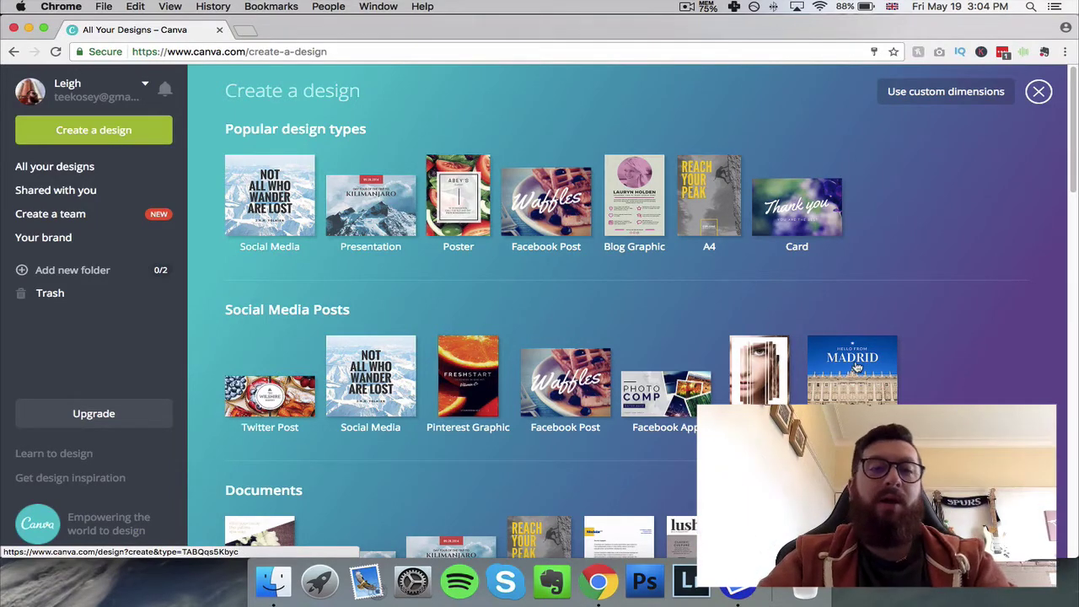
{"action": "scroll", "coordinate": [824, 296], "scroll_direction": "down", "scroll_amount": 3}
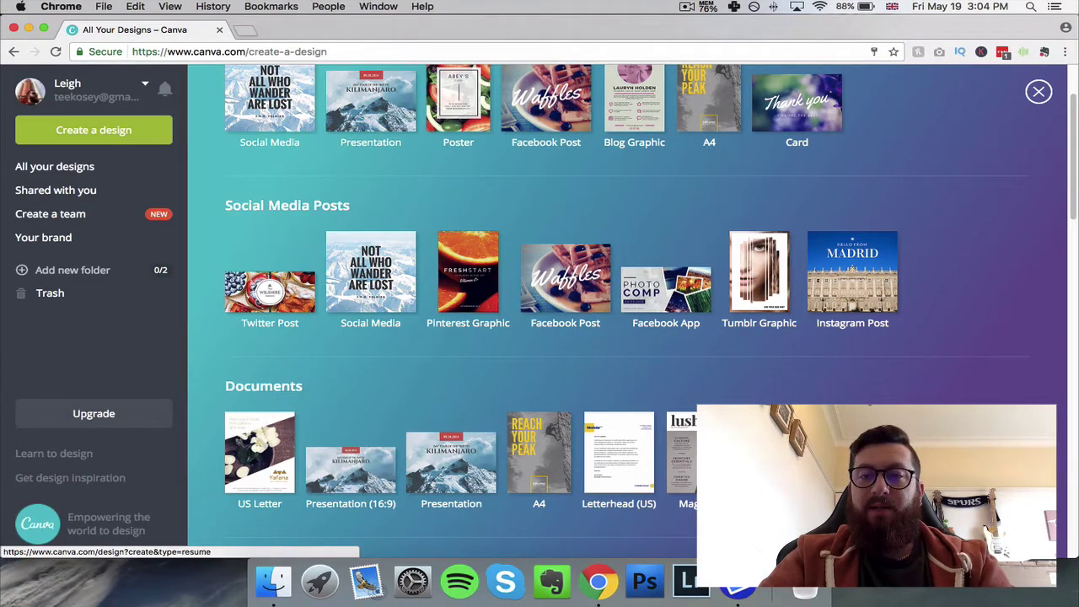
{"action": "scroll", "coordinate": [626, 301], "scroll_direction": "down", "scroll_amount": 1}
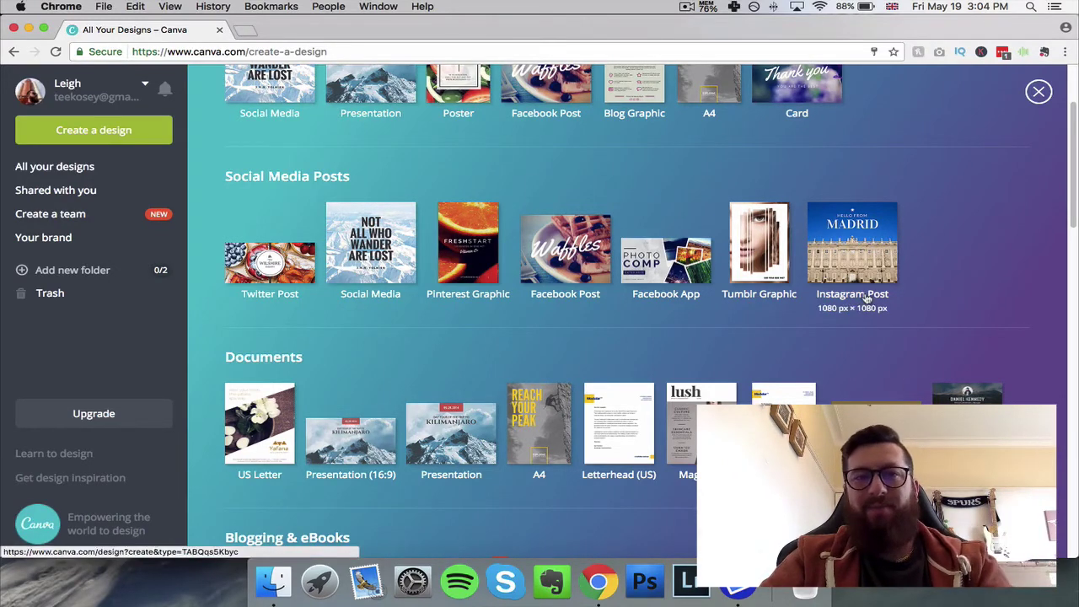
{"action": "scroll", "coordinate": [838, 340], "scroll_direction": "down", "scroll_amount": 10}
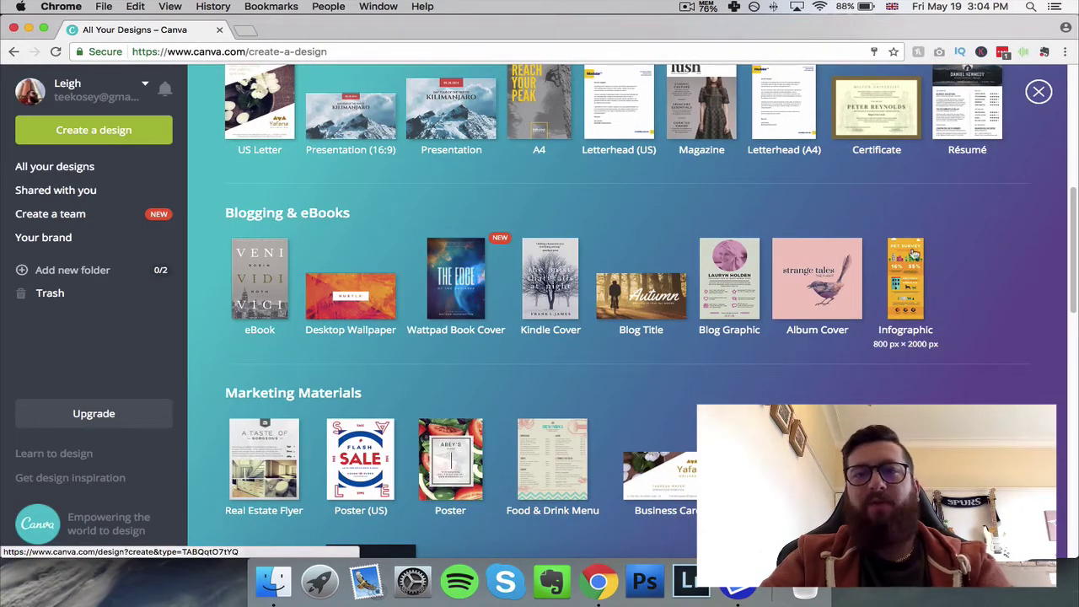
{"action": "scroll", "coordinate": [885, 373], "scroll_direction": "up", "scroll_amount": 10}
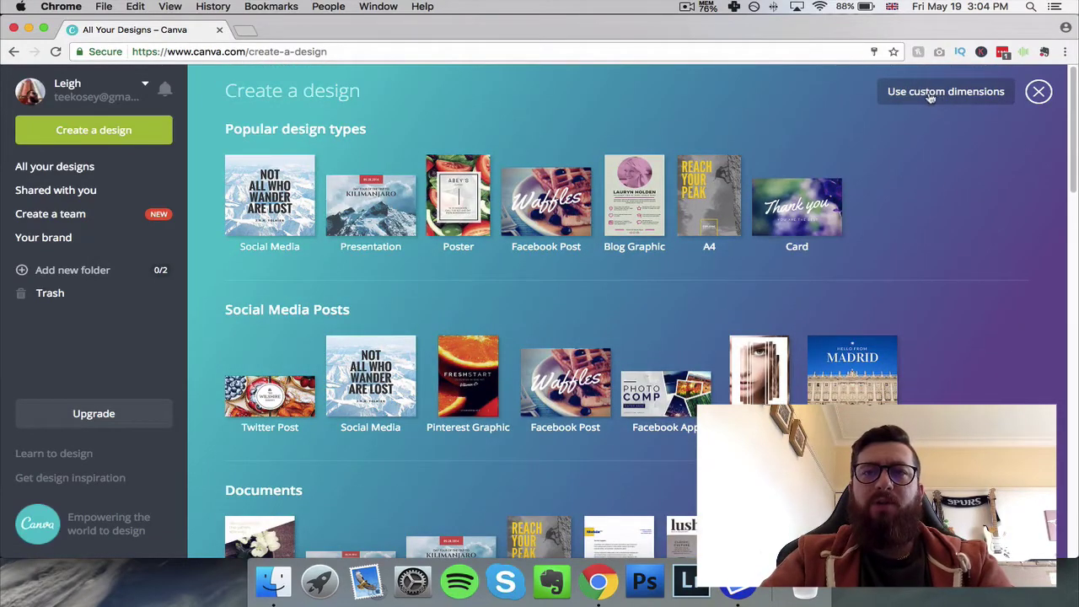
{"action": "left_click", "coordinate": [964, 98]}
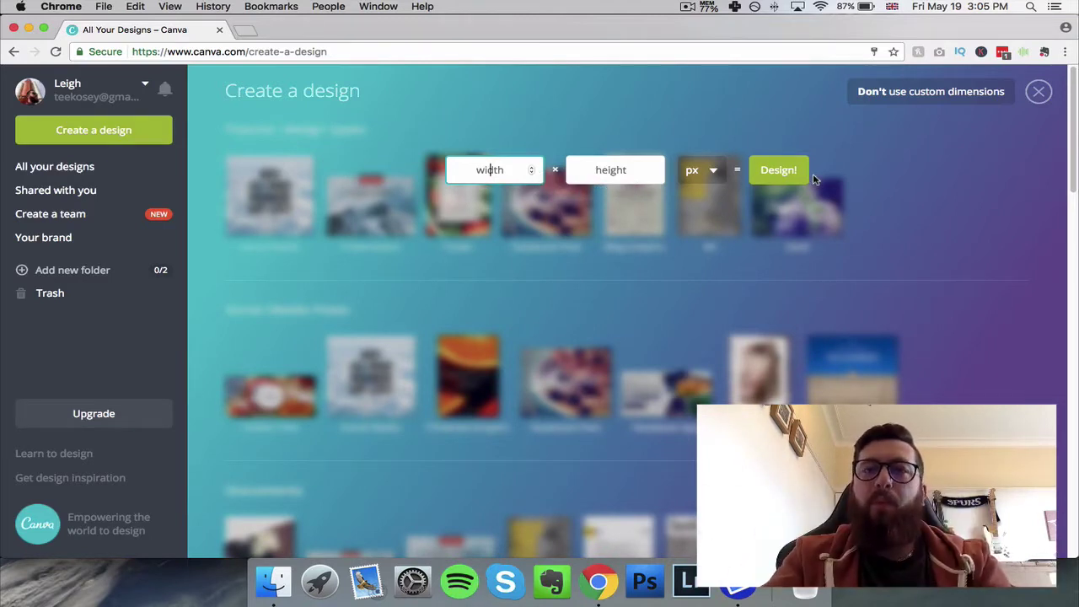
{"action": "left_click", "coordinate": [1040, 92]}
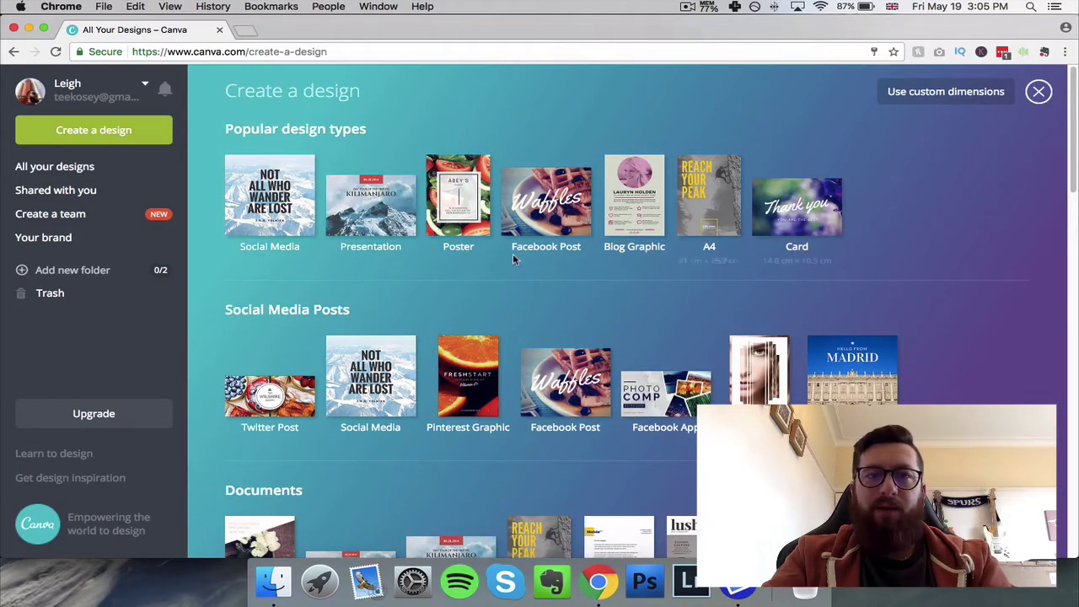
Create a new YouTube Thumbnail design from the Social Media & Email Headers types.
{"action": "scroll", "coordinate": [605, 339], "scroll_direction": "down", "scroll_amount": 2}
{"action": "scroll", "coordinate": [605, 339], "scroll_direction": "down", "scroll_amount": 5}
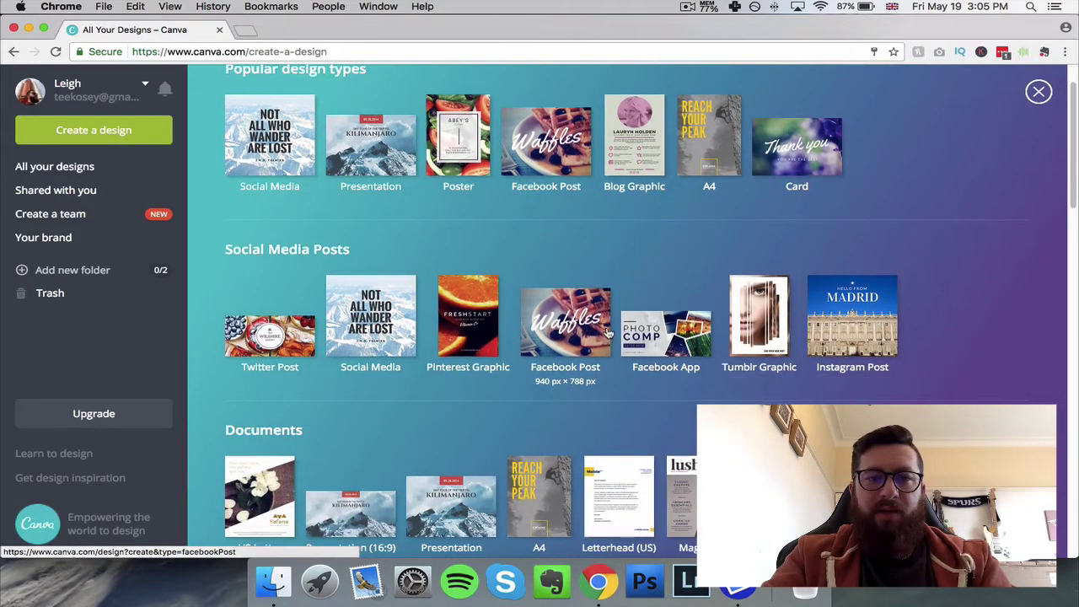
{"action": "scroll", "coordinate": [605, 335], "scroll_direction": "up", "scroll_amount": 1}
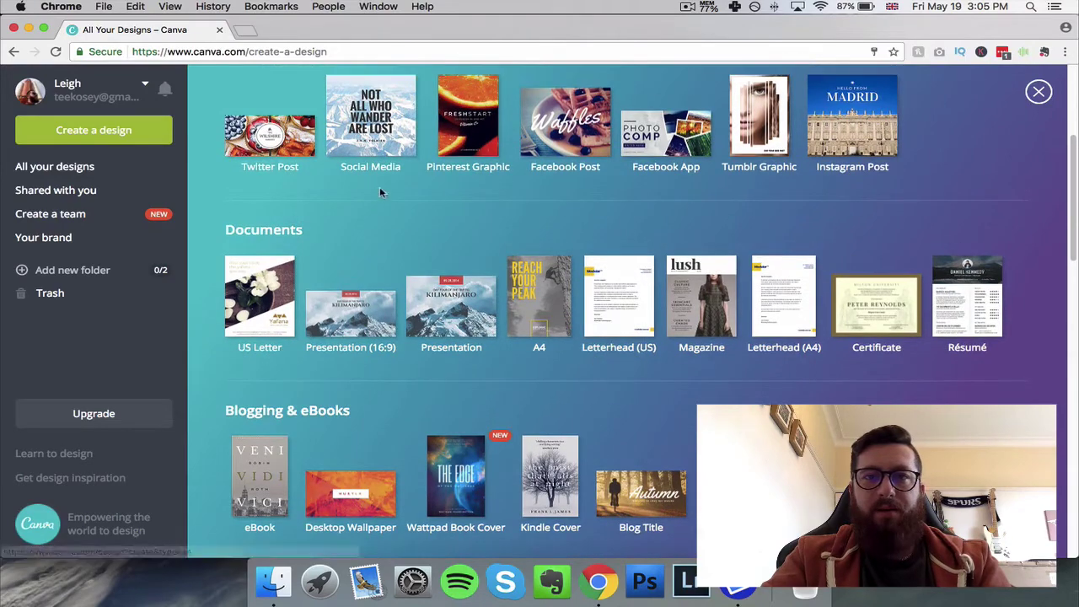
{"action": "scroll", "coordinate": [837, 189], "scroll_direction": "up", "scroll_amount": 2}
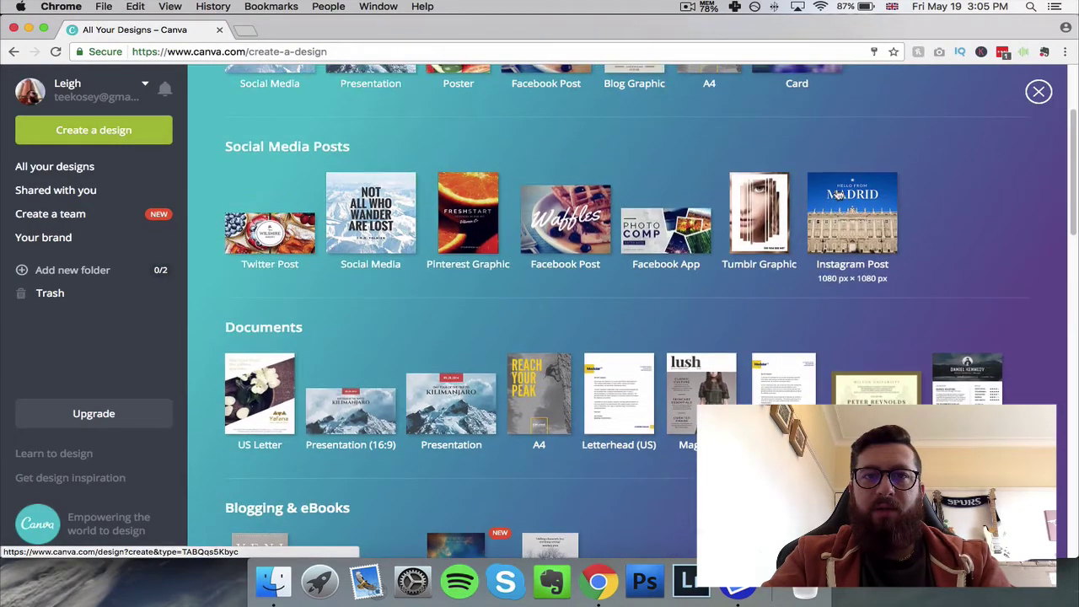
{"action": "scroll", "coordinate": [835, 194], "scroll_direction": "down", "scroll_amount": 2}
{"action": "scroll", "coordinate": [833, 198], "scroll_direction": "down", "scroll_amount": 10}
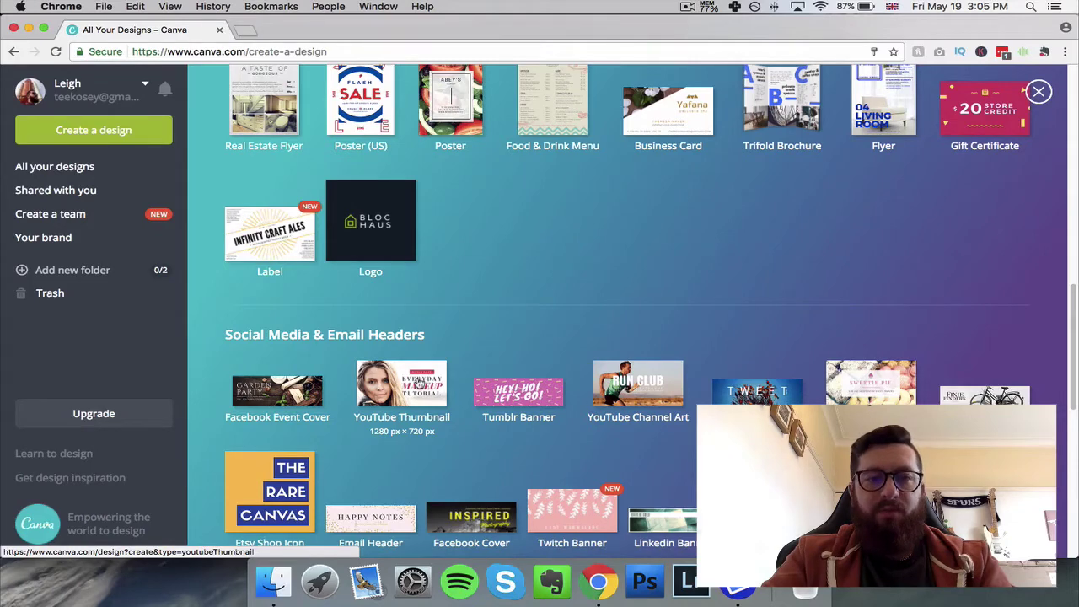
{"action": "left_click", "coordinate": [418, 384]}
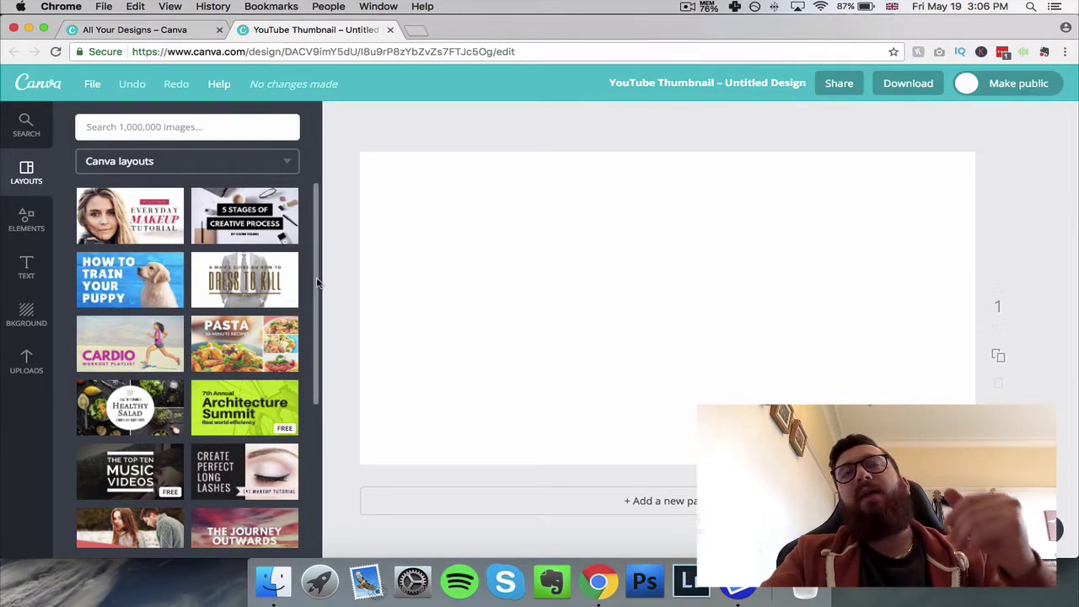
Apply the free "The Journey Outwards" layout to the blank page and select its background image.
{"action": "left_click_drag", "start_coordinate": [318, 284], "coordinate": [319, 318]}
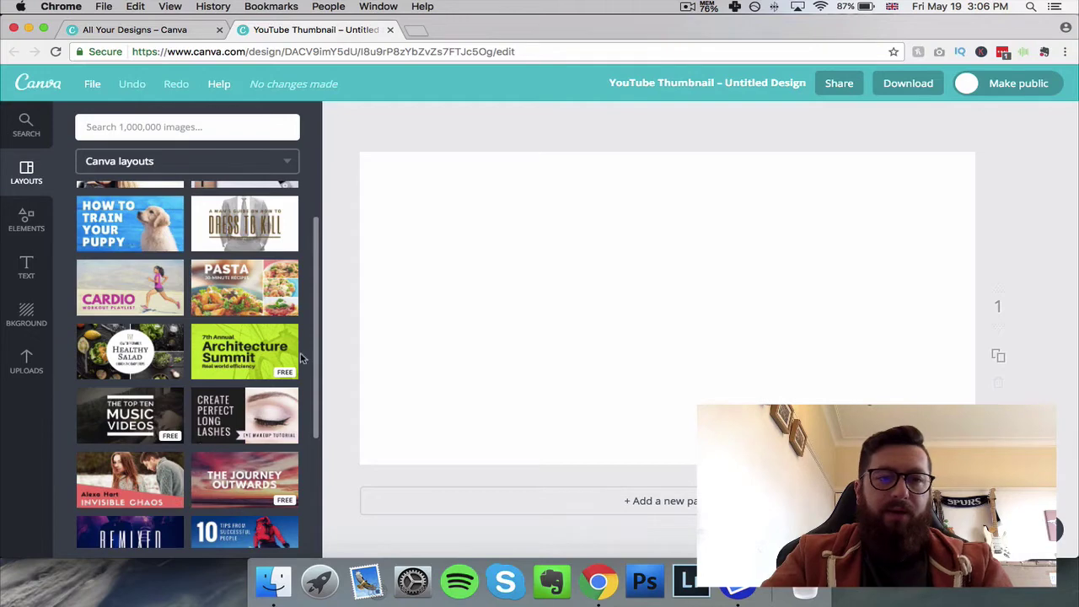
{"action": "scroll", "coordinate": [300, 363], "scroll_direction": "down", "scroll_amount": 1}
{"action": "scroll", "coordinate": [300, 362], "scroll_direction": "down", "scroll_amount": 4}
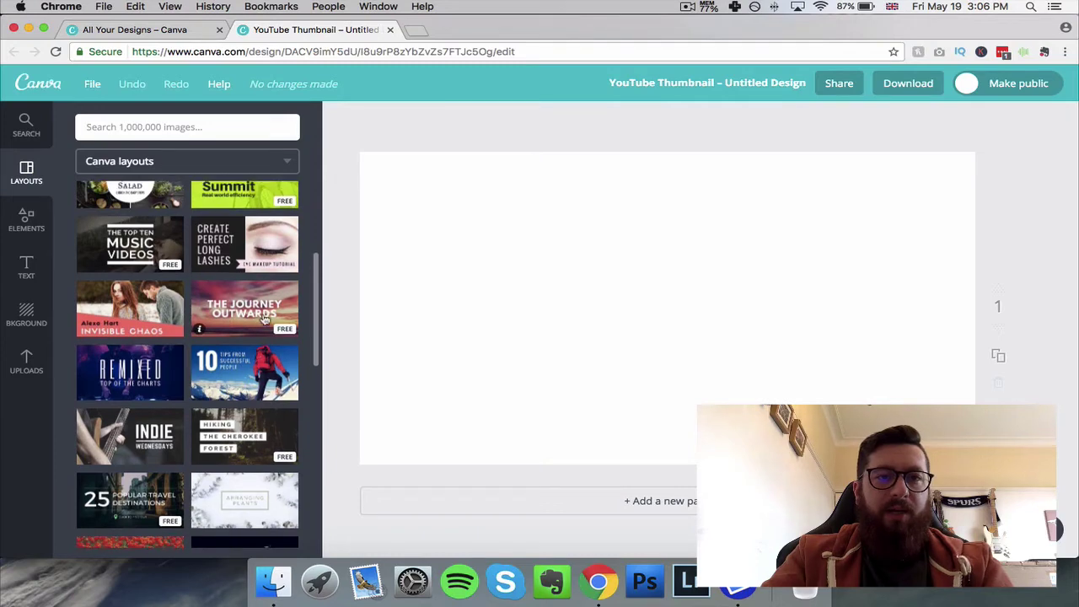
{"action": "scroll", "coordinate": [265, 319], "scroll_direction": "down", "scroll_amount": 2}
{"action": "scroll", "coordinate": [266, 318], "scroll_direction": "up", "scroll_amount": 3}
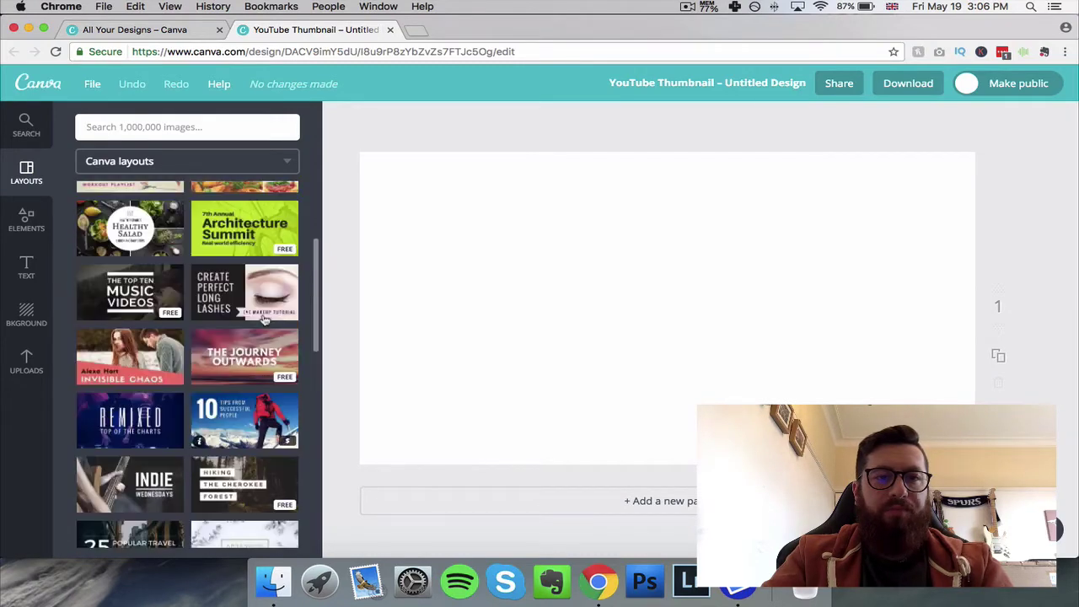
{"action": "left_click", "coordinate": [255, 360]}
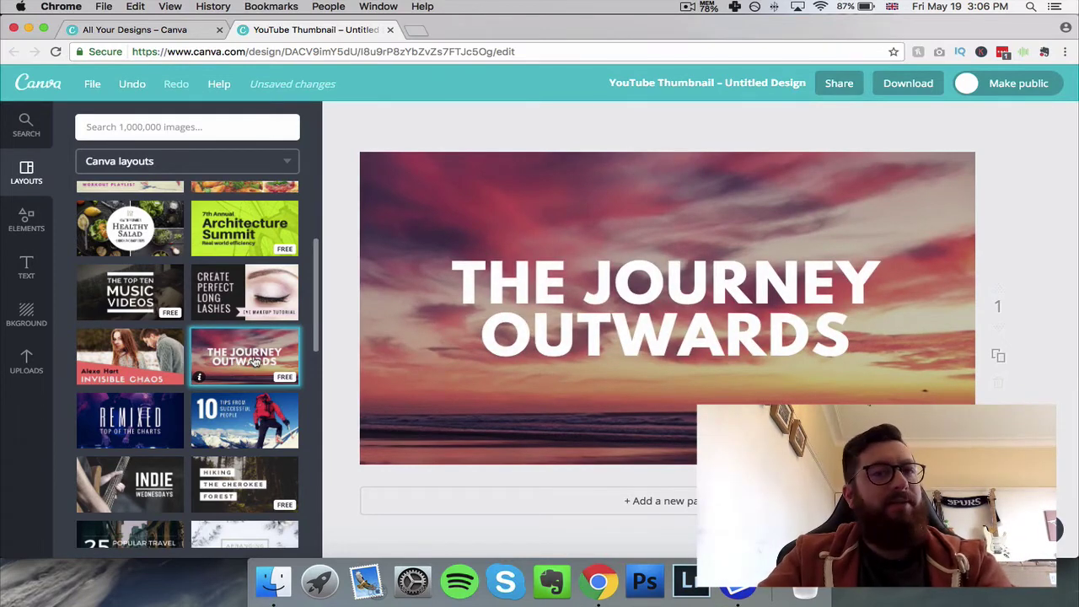
{"action": "left_click", "coordinate": [506, 178]}
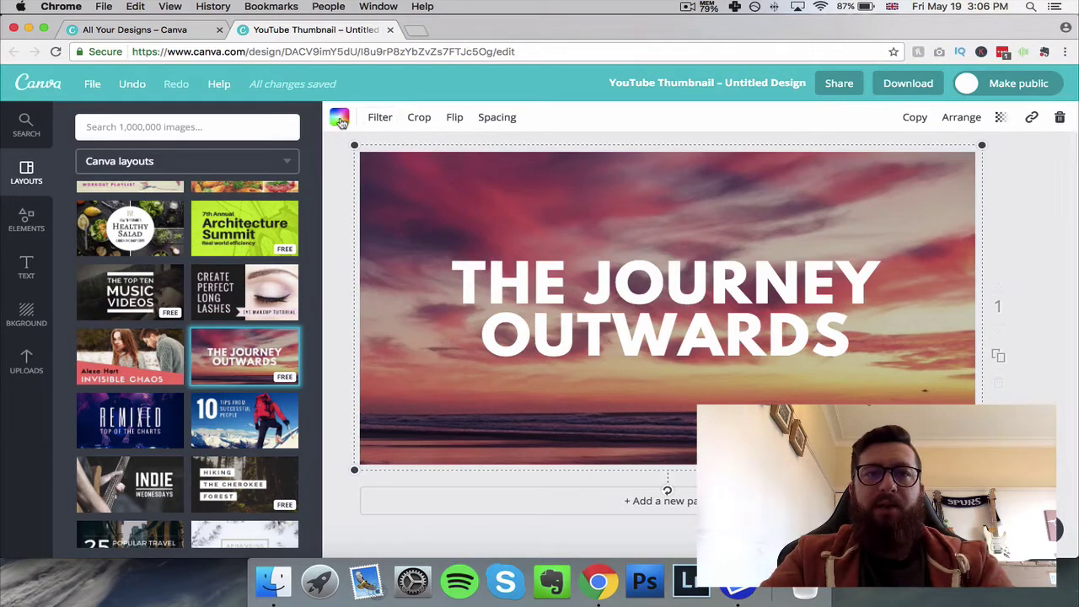
{"action": "left_click", "coordinate": [380, 119]}
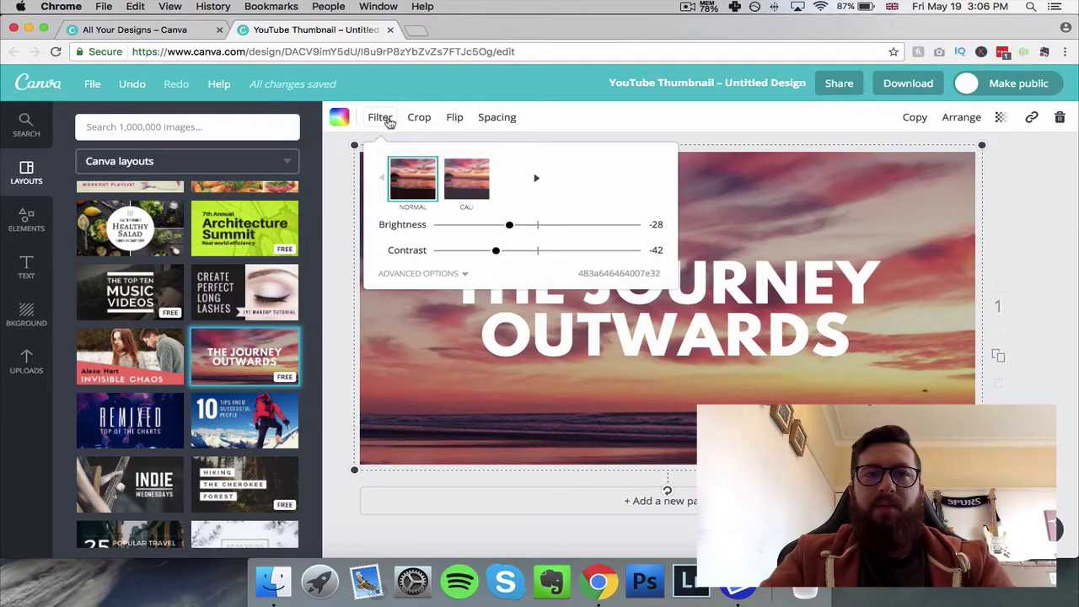
{"action": "left_click", "coordinate": [420, 120]}
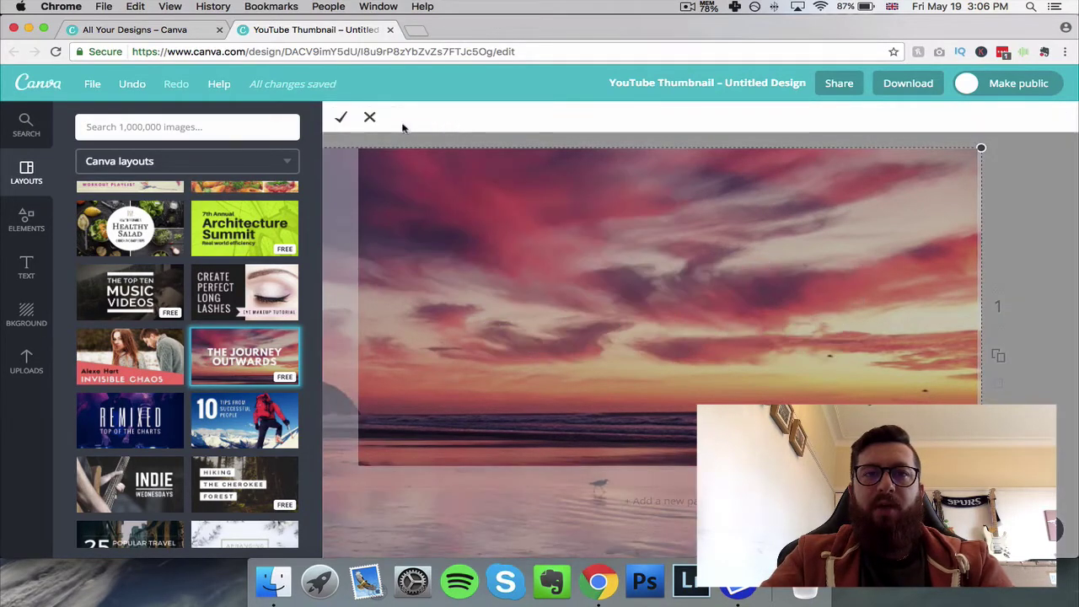
{"action": "left_click", "coordinate": [370, 119]}
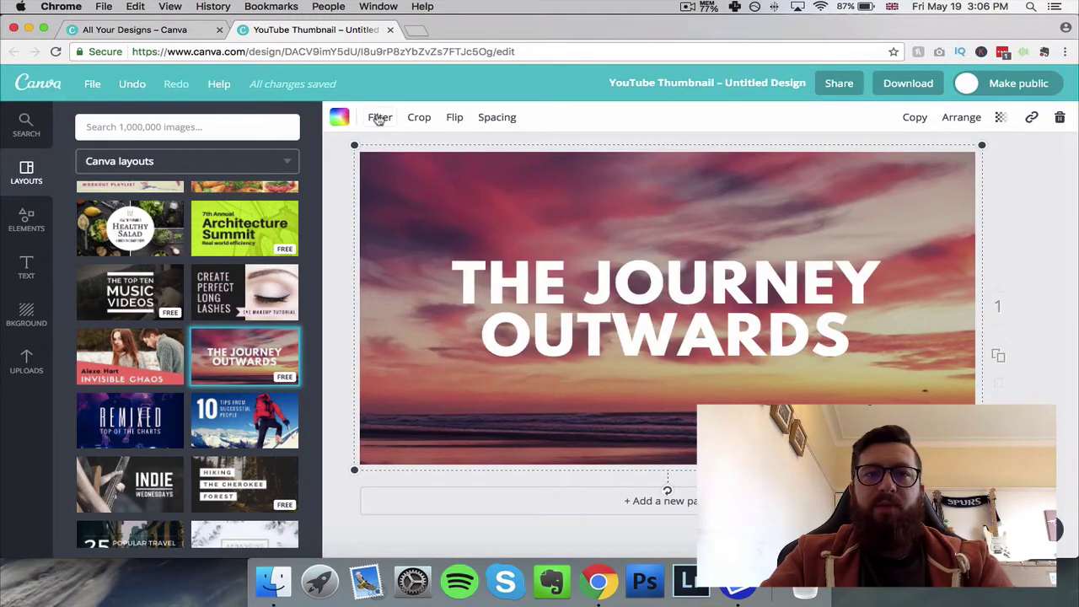
Try the Epic, Drama, Retro and Rosie filters on the background image, and apply Selfie with an intensity of 17.
{"action": "left_click", "coordinate": [379, 117]}
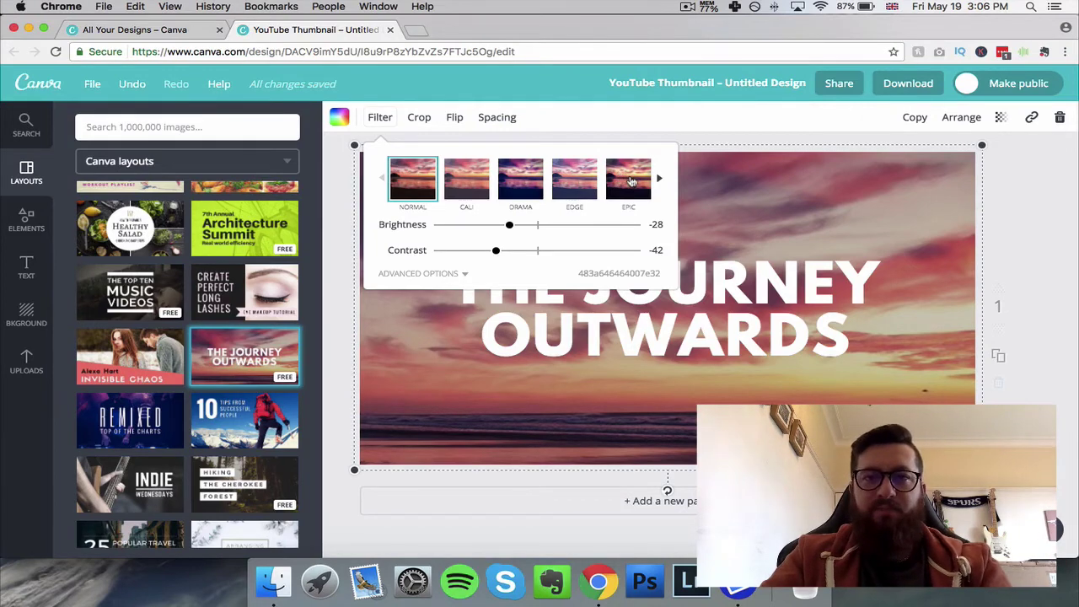
{"action": "left_click", "coordinate": [630, 181]}
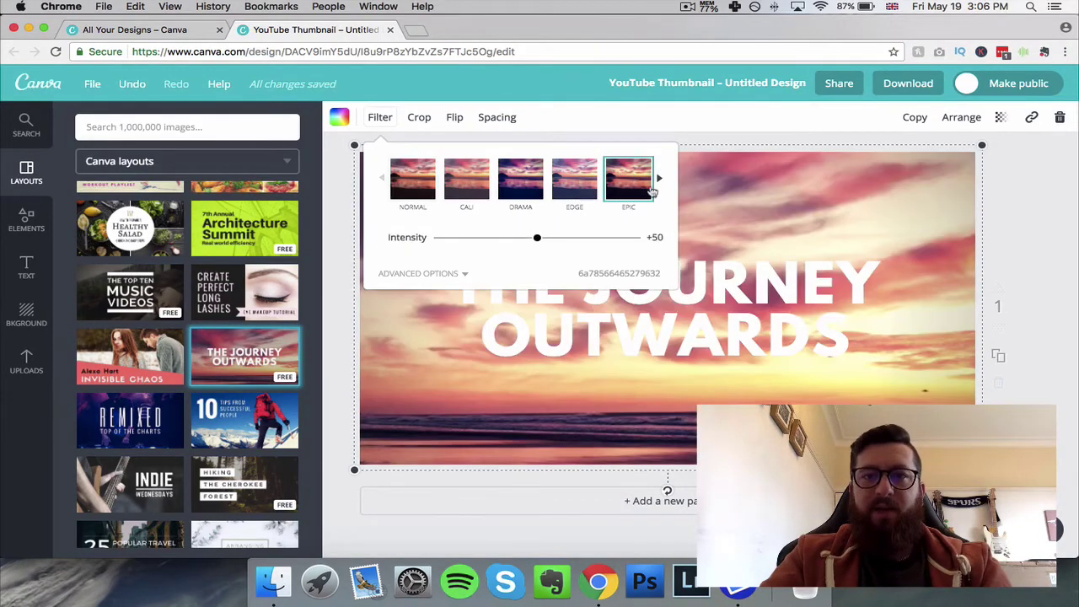
{"action": "left_click", "coordinate": [509, 182]}
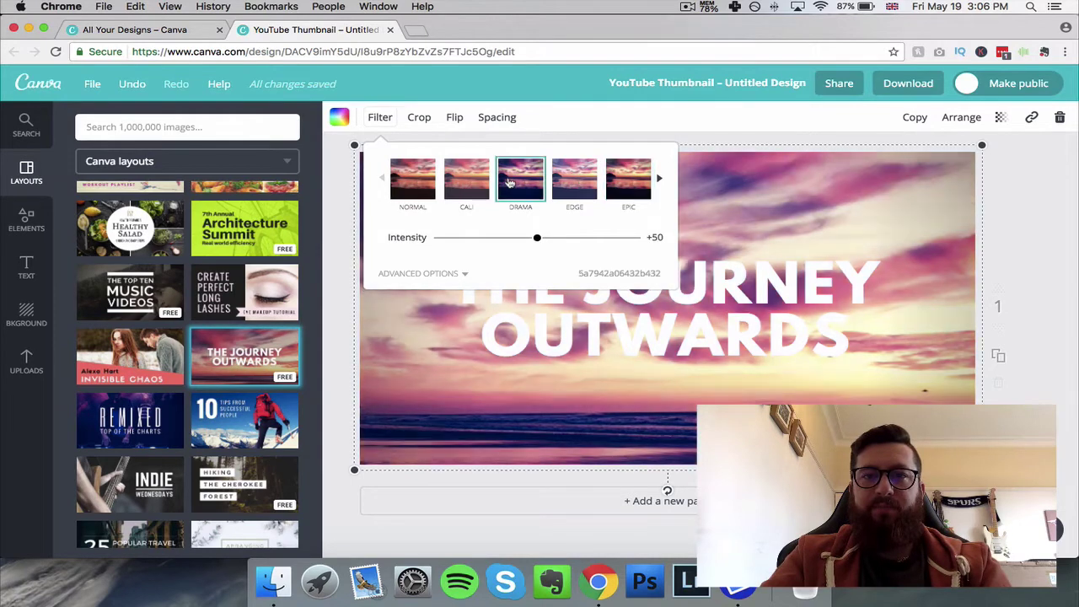
{"action": "left_click", "coordinate": [660, 180]}
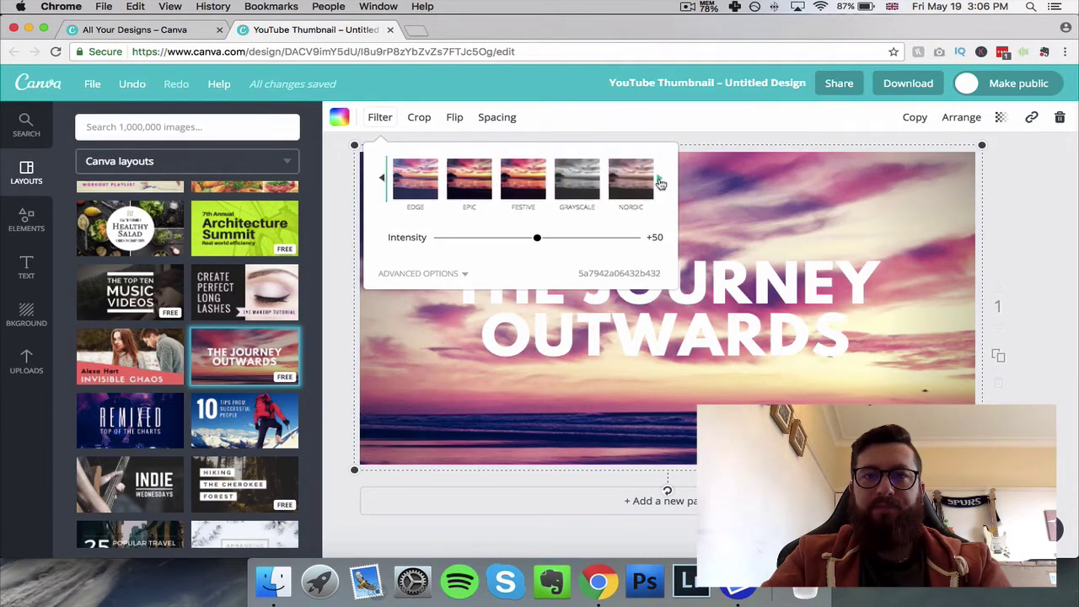
{"action": "left_click", "coordinate": [537, 177]}
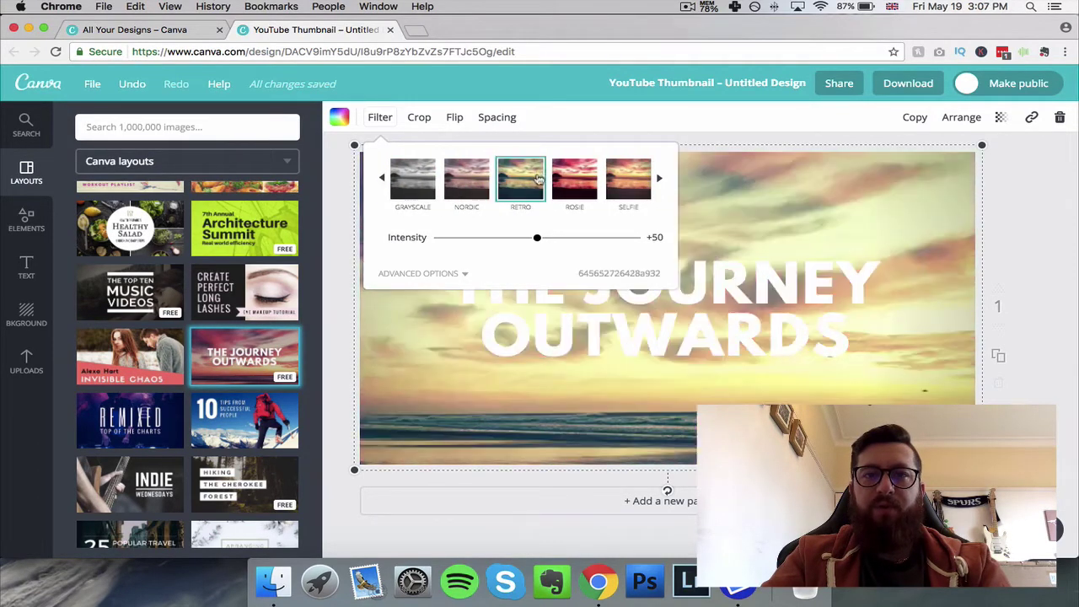
{"action": "left_click", "coordinate": [587, 180]}
{"action": "left_click", "coordinate": [622, 176]}
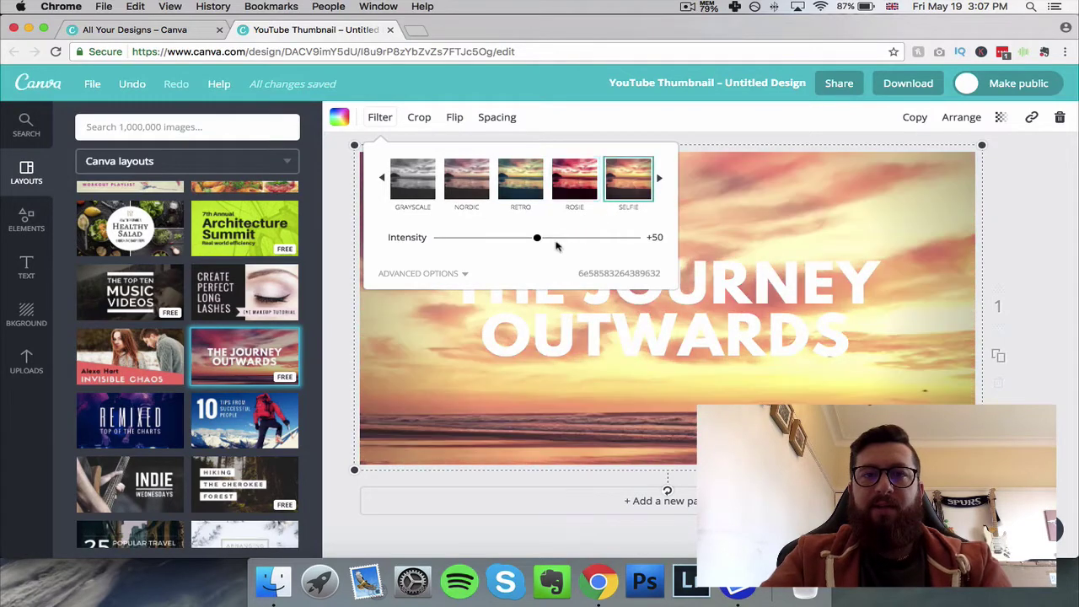
{"action": "left_click_drag", "start_coordinate": [537, 242], "coordinate": [473, 240]}
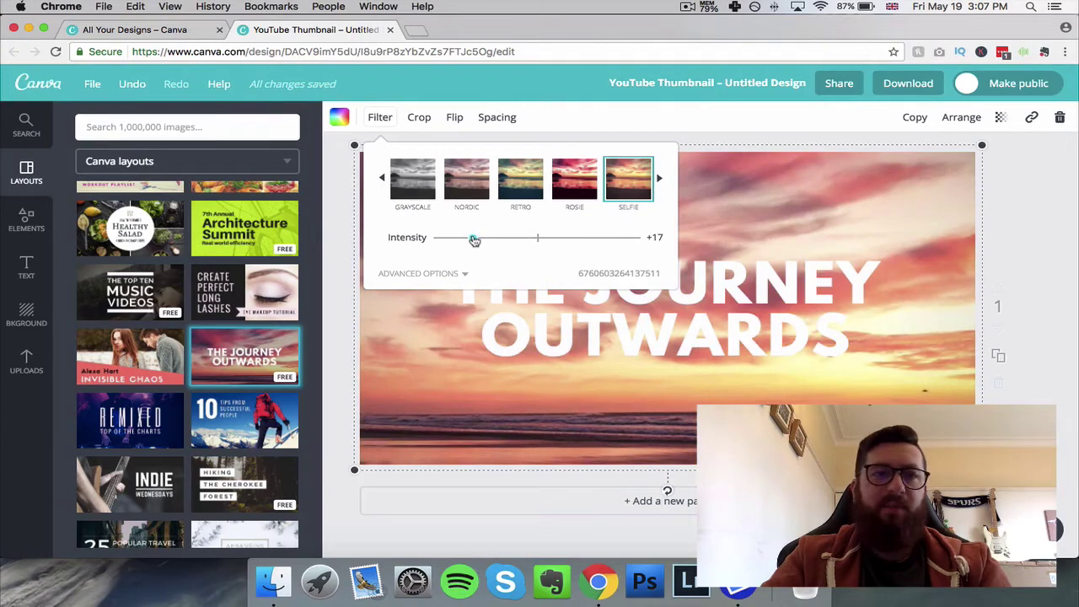
{"action": "left_click", "coordinate": [586, 133]}
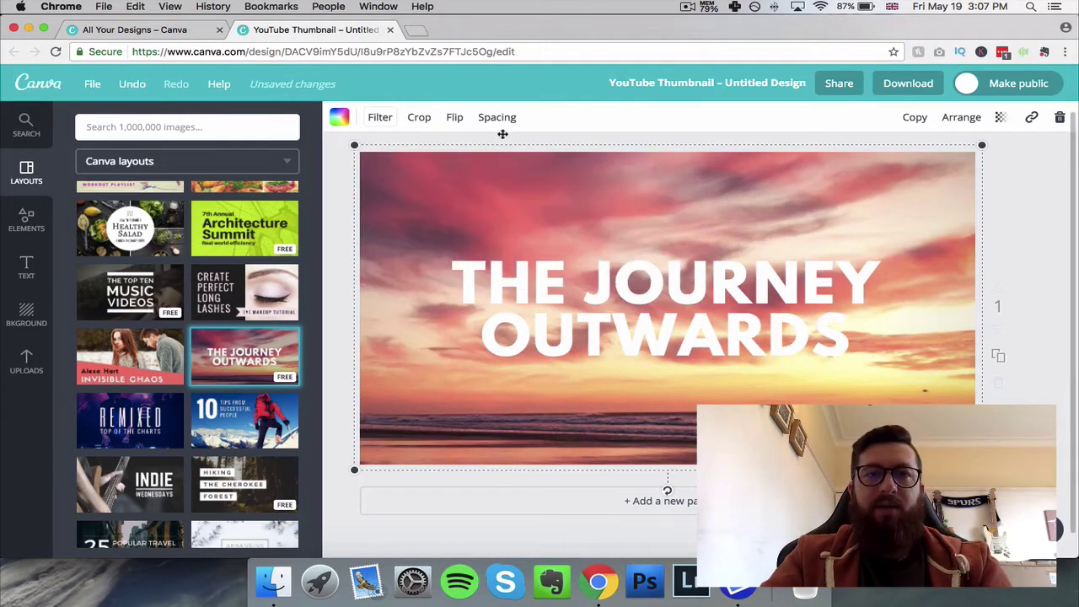
Reposition the background image within its crop so the rock and the wet beach fall inside the frame.
{"action": "left_click", "coordinate": [419, 118]}
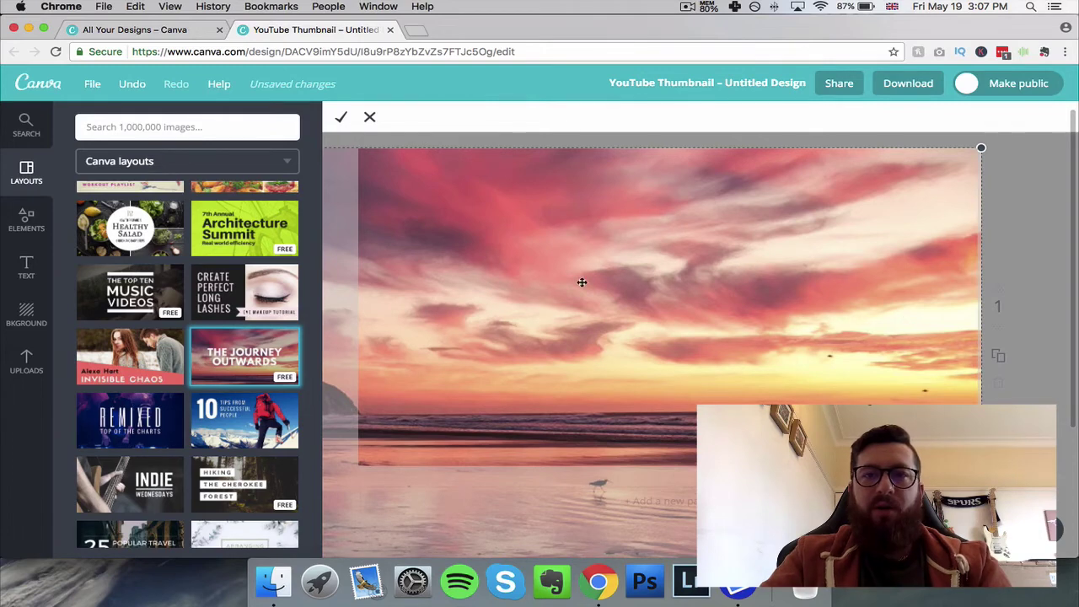
{"action": "left_click_drag", "start_coordinate": [580, 281], "coordinate": [726, 203]}
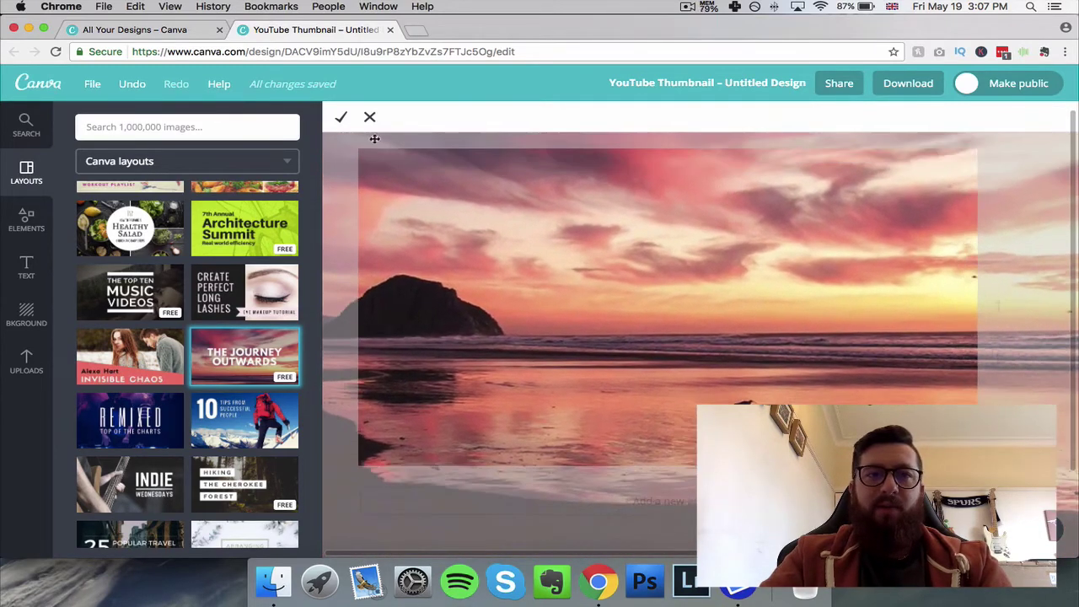
{"action": "left_click", "coordinate": [343, 118]}
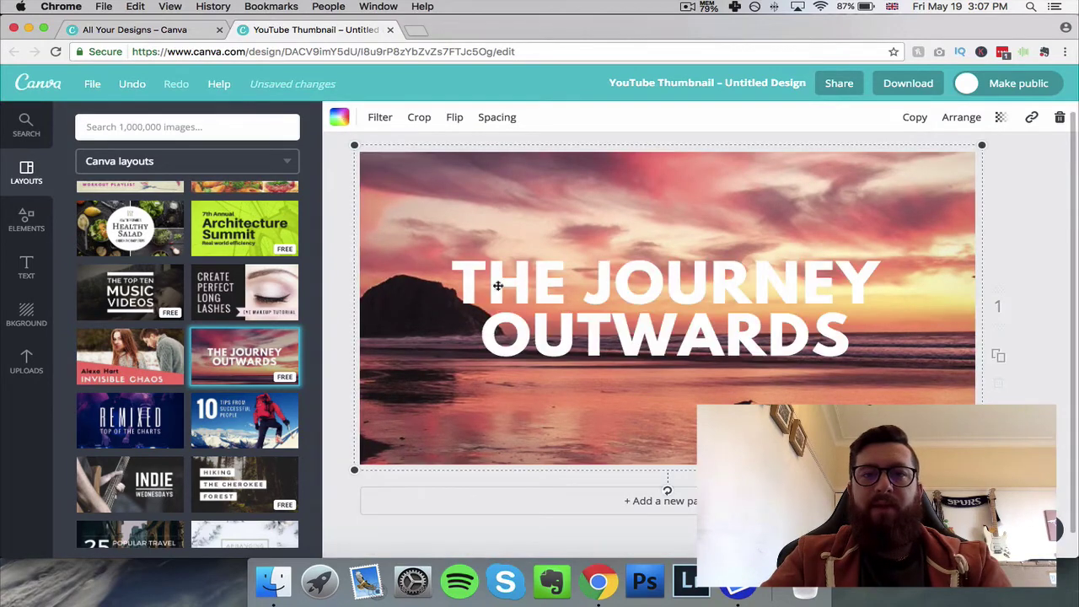
{"action": "left_click", "coordinate": [453, 120]}
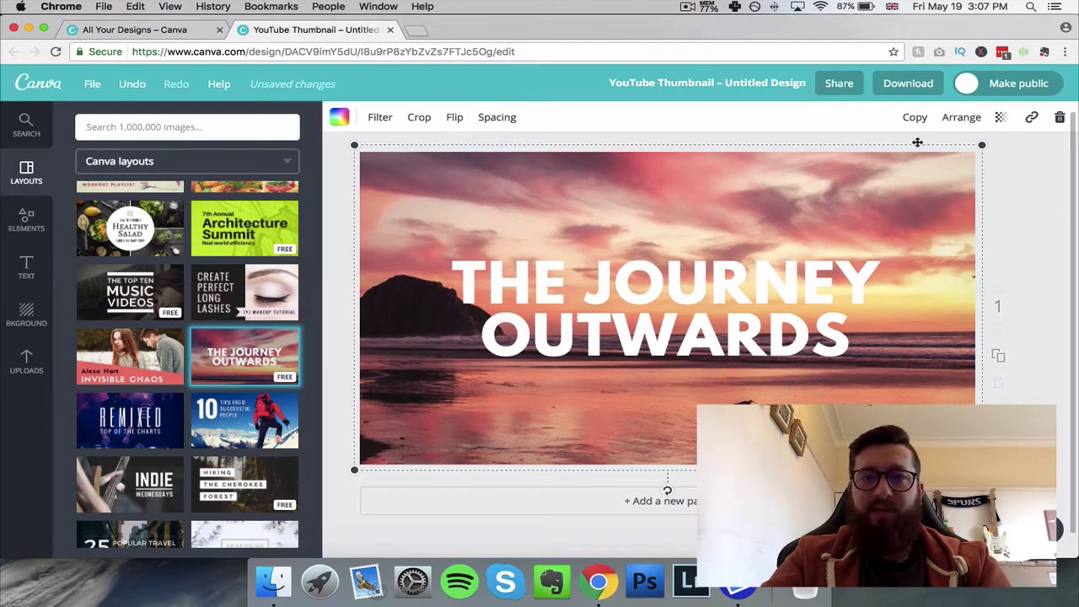
Change the title text to "THE JOURNEY BEGINS", with "BEGINS" on its own second line.
{"action": "left_click", "coordinate": [526, 278]}
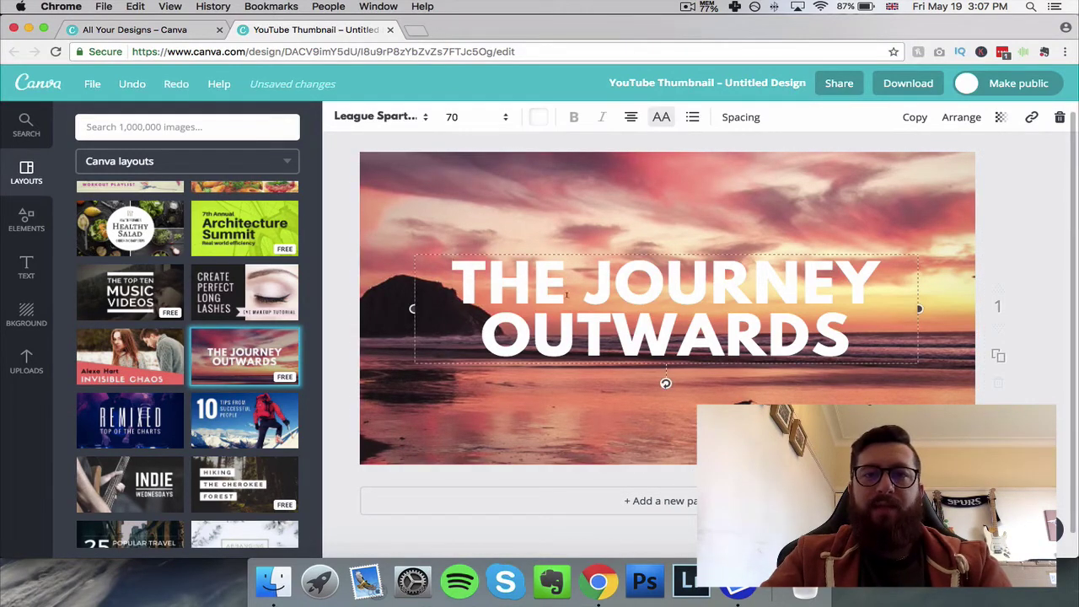
{"action": "triple_click", "coordinate": [506, 279]}
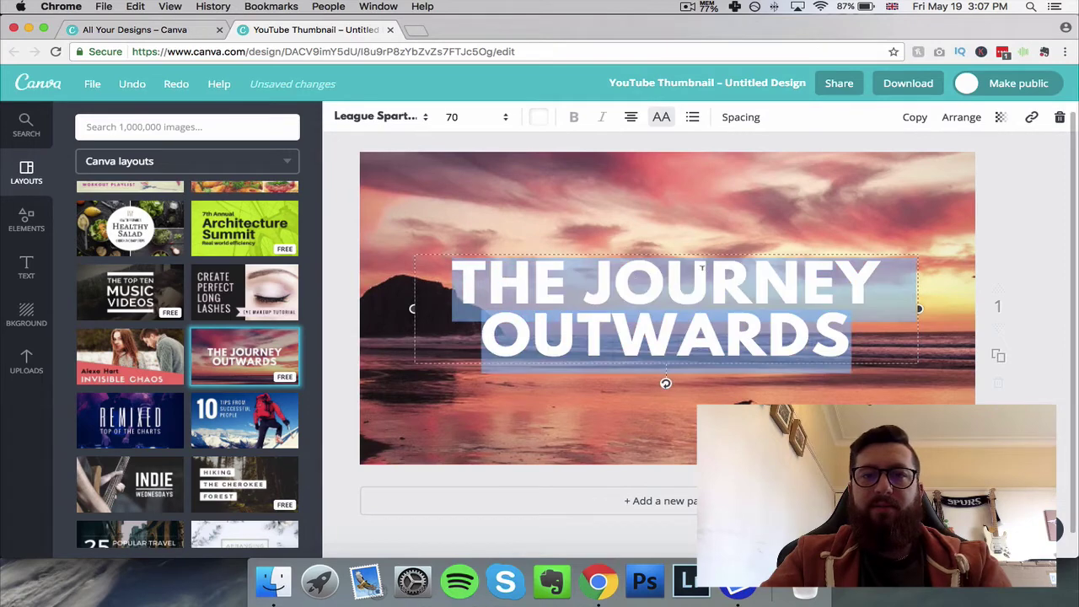
{"action": "left_click", "coordinate": [655, 323]}
{"action": "double_click", "coordinate": [684, 281]}
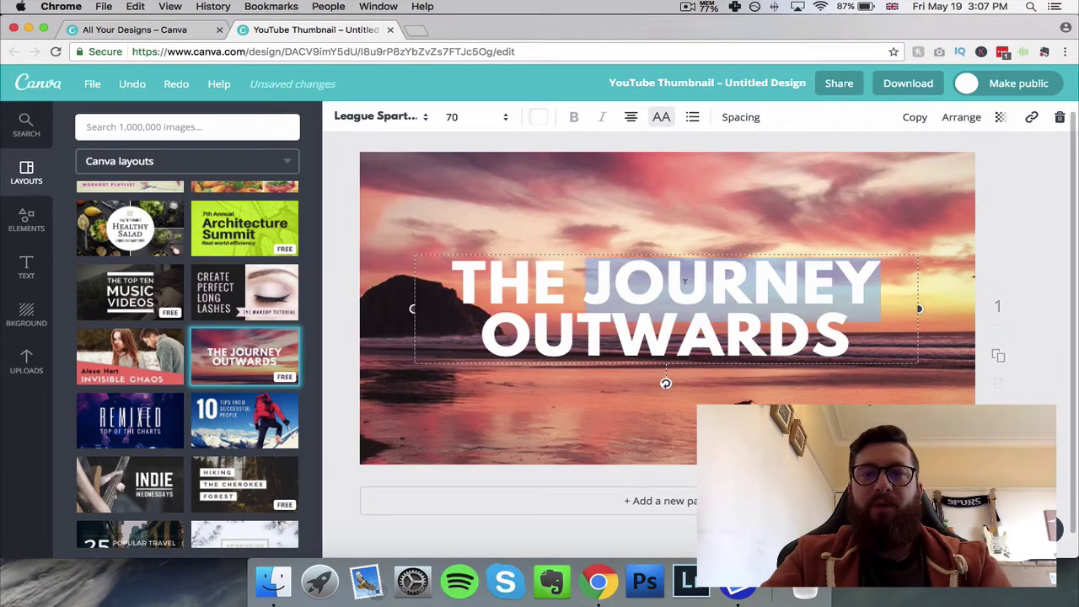
{"action": "double_click", "coordinate": [697, 331]}
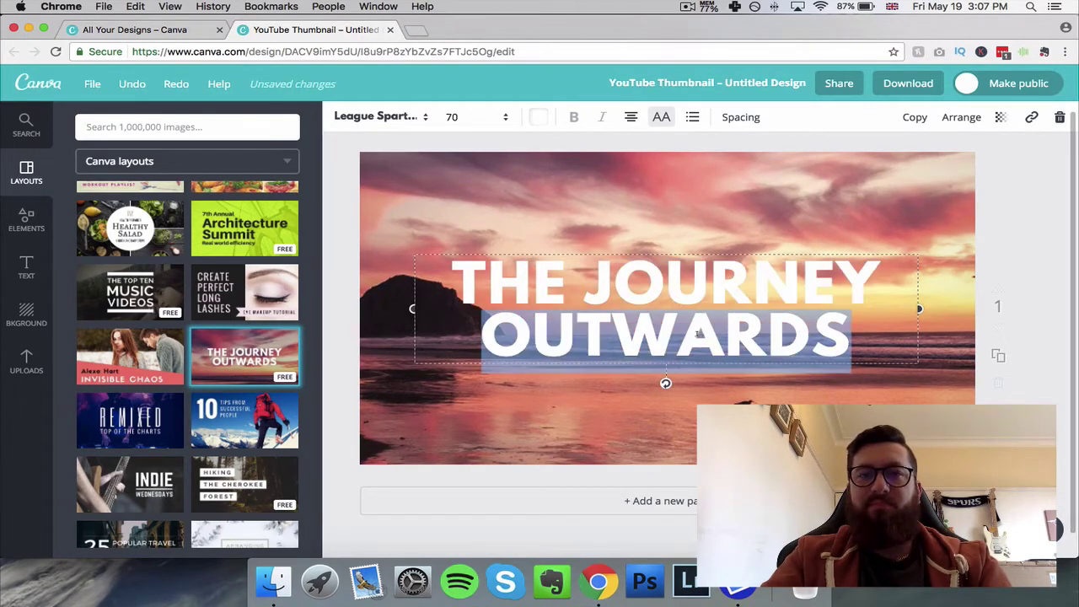
{"action": "type", "text": "BEGINS"}
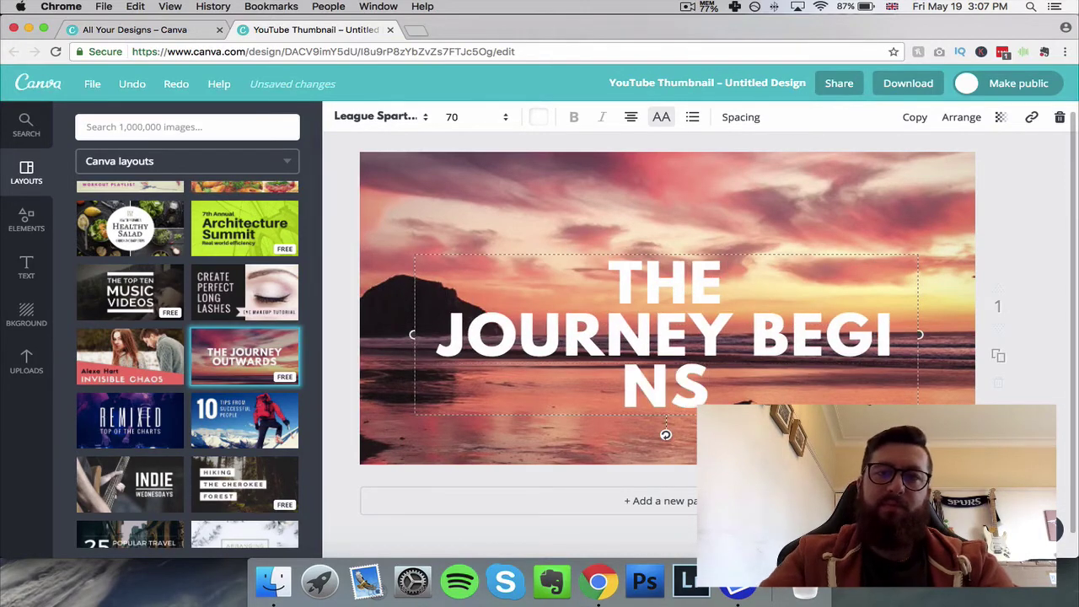
{"action": "key", "text": "Return"}
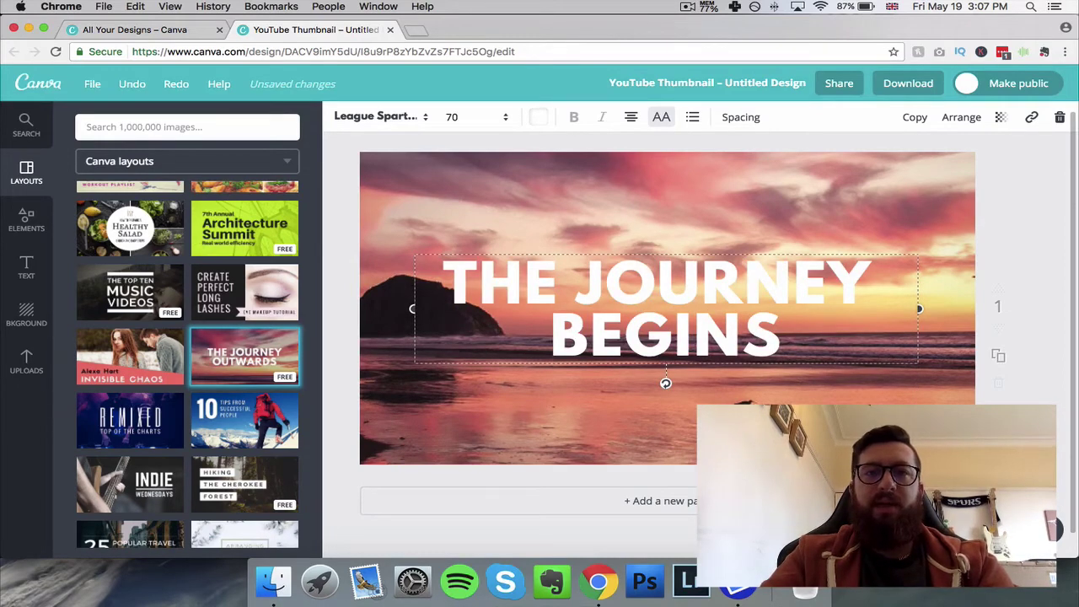
Set the whole title to the Knewave font and colour it black.
{"action": "left_click_drag", "start_coordinate": [792, 341], "coordinate": [406, 284]}
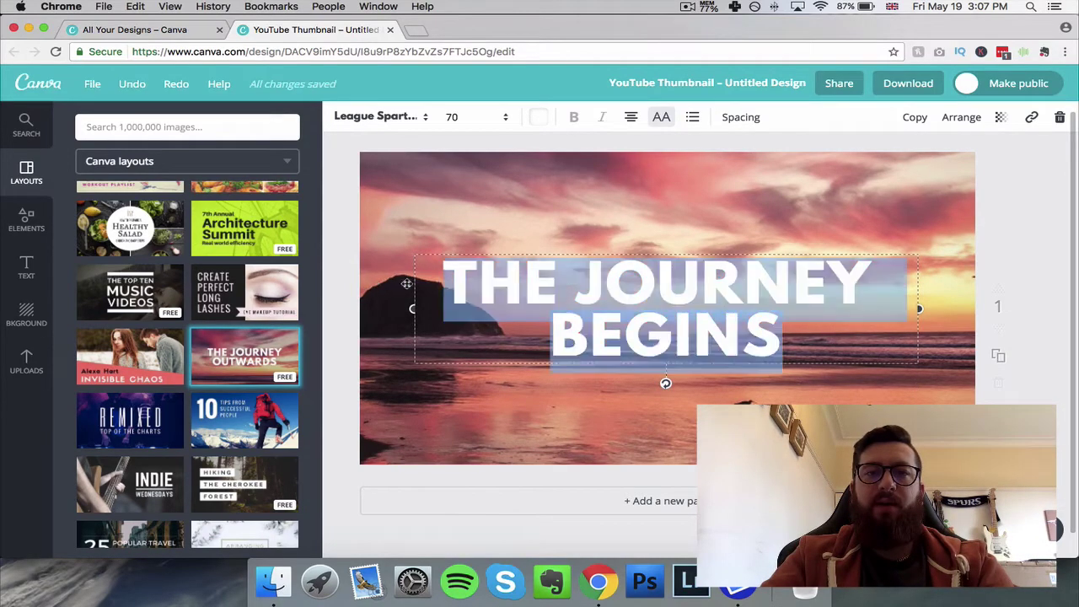
{"action": "left_click", "coordinate": [421, 119]}
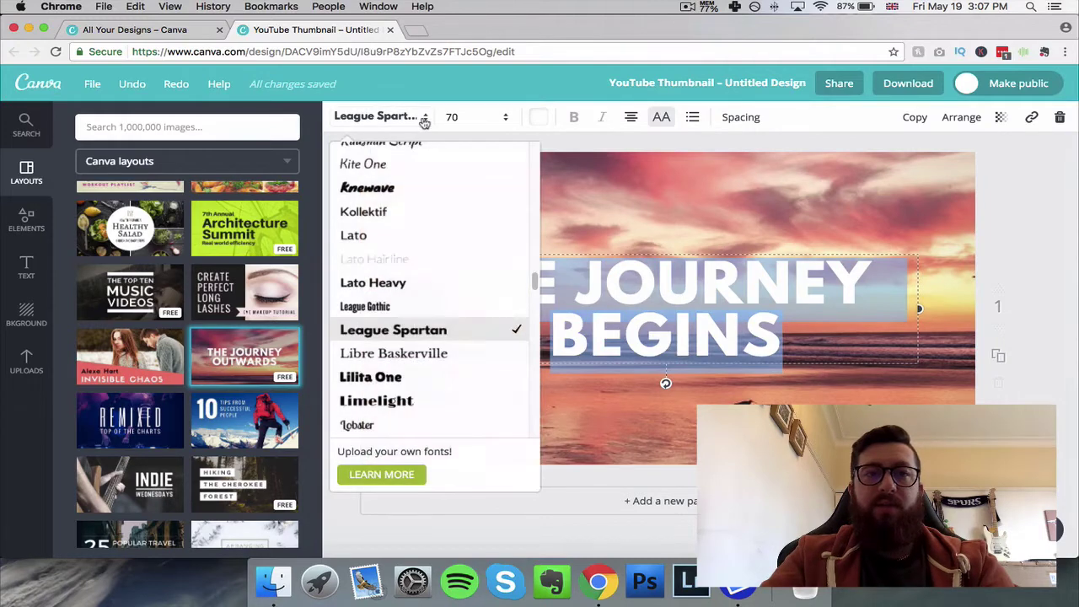
{"action": "left_click", "coordinate": [381, 189]}
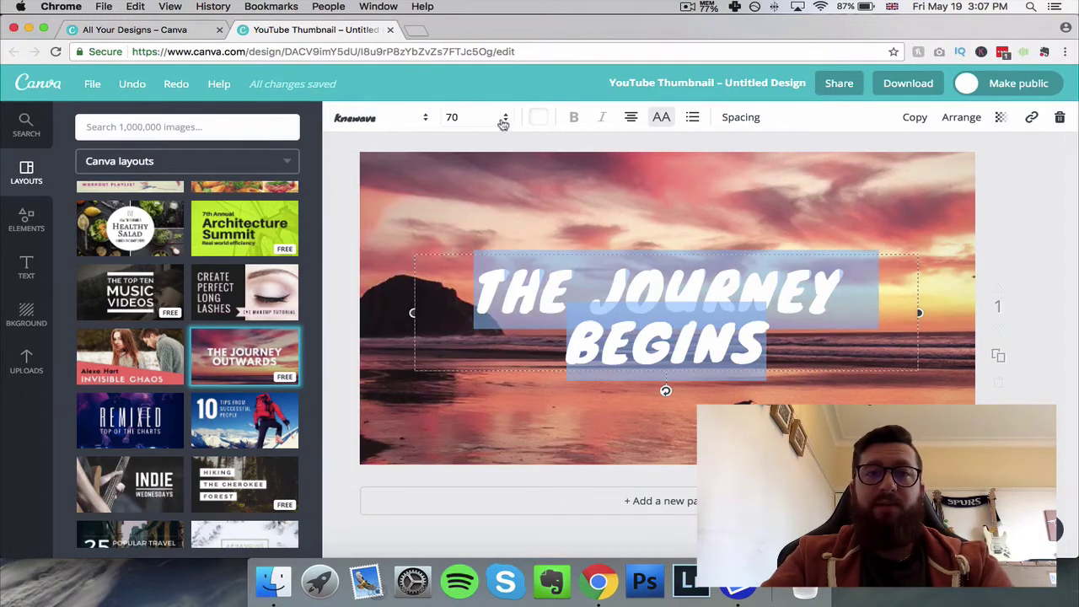
{"action": "left_click", "coordinate": [541, 118]}
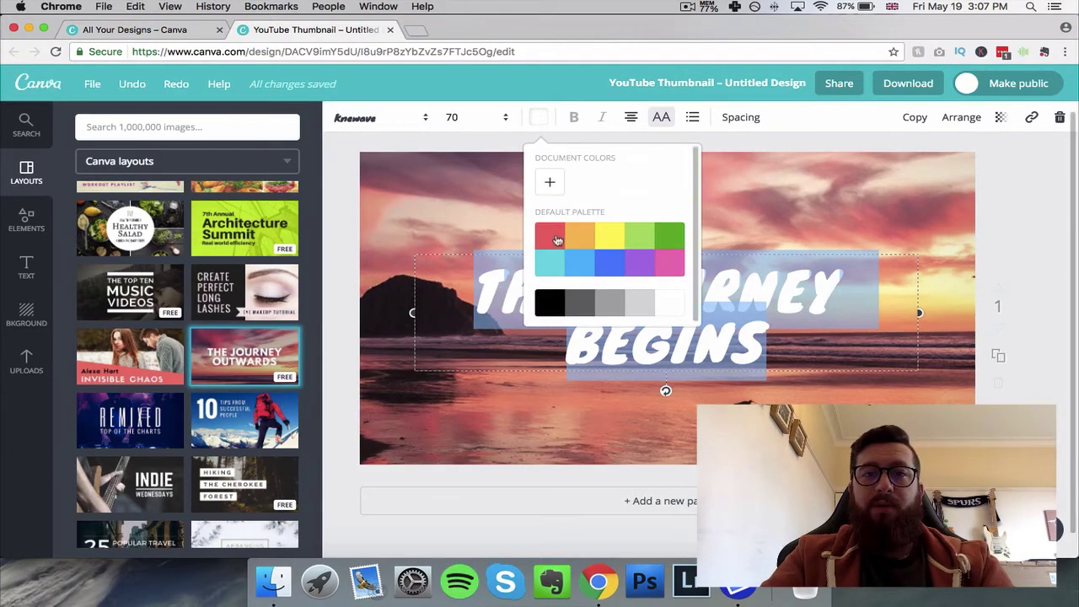
{"action": "left_click", "coordinate": [550, 306]}
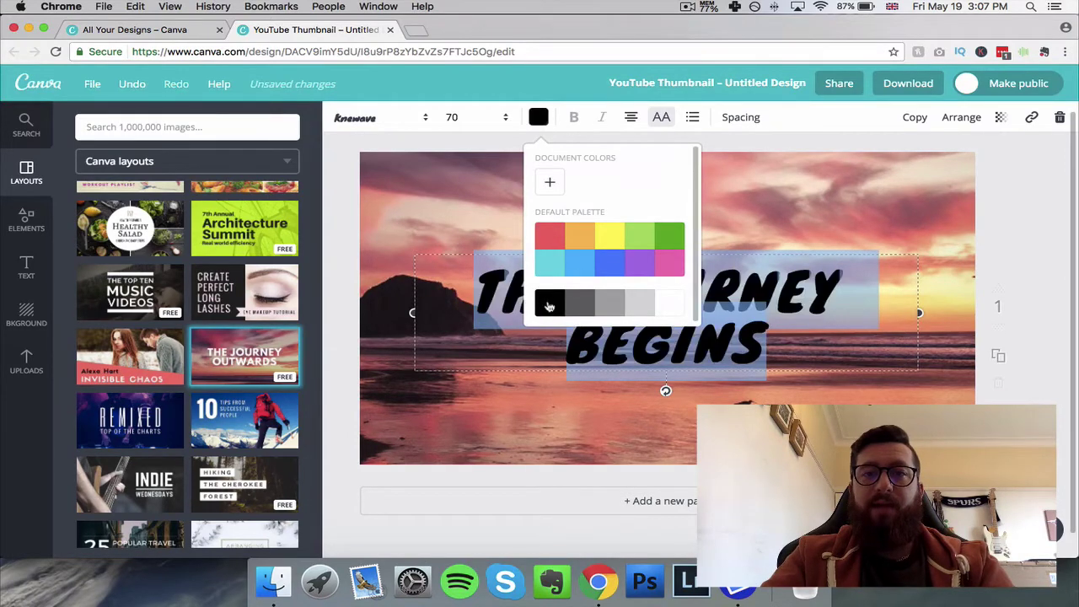
{"action": "left_click", "coordinate": [797, 115]}
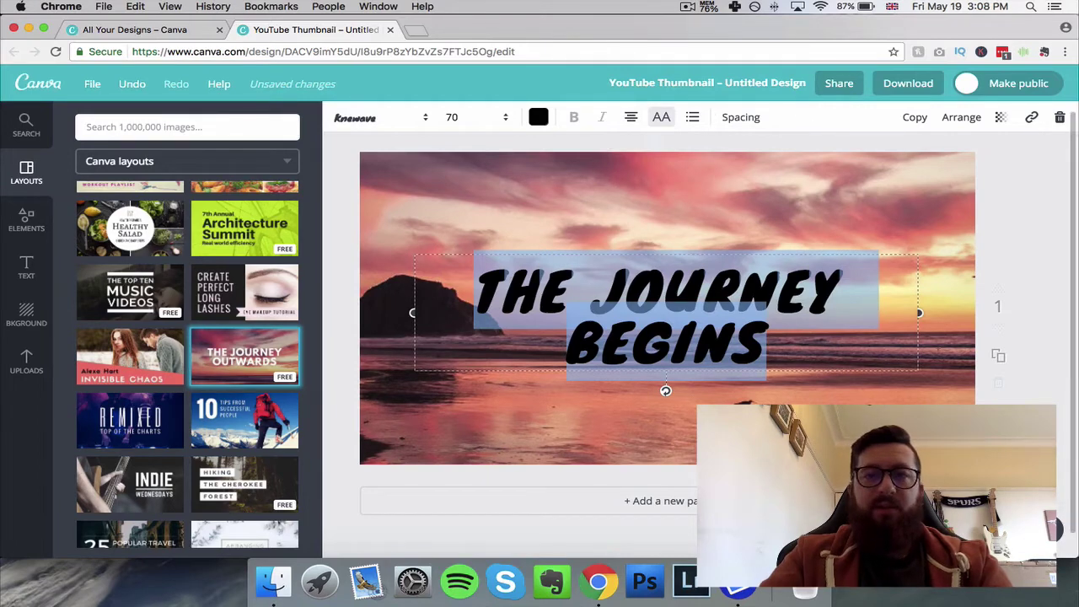
{"action": "left_click", "coordinate": [1024, 313]}
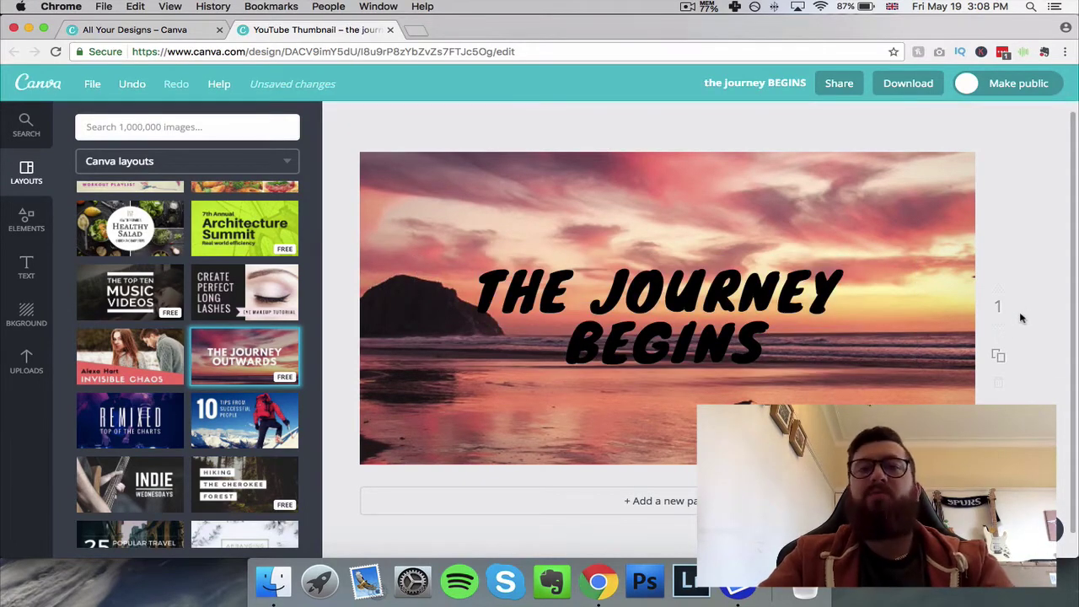
Move the title up into the sky area of the image, above the horizon.
{"action": "left_click", "coordinate": [671, 295]}
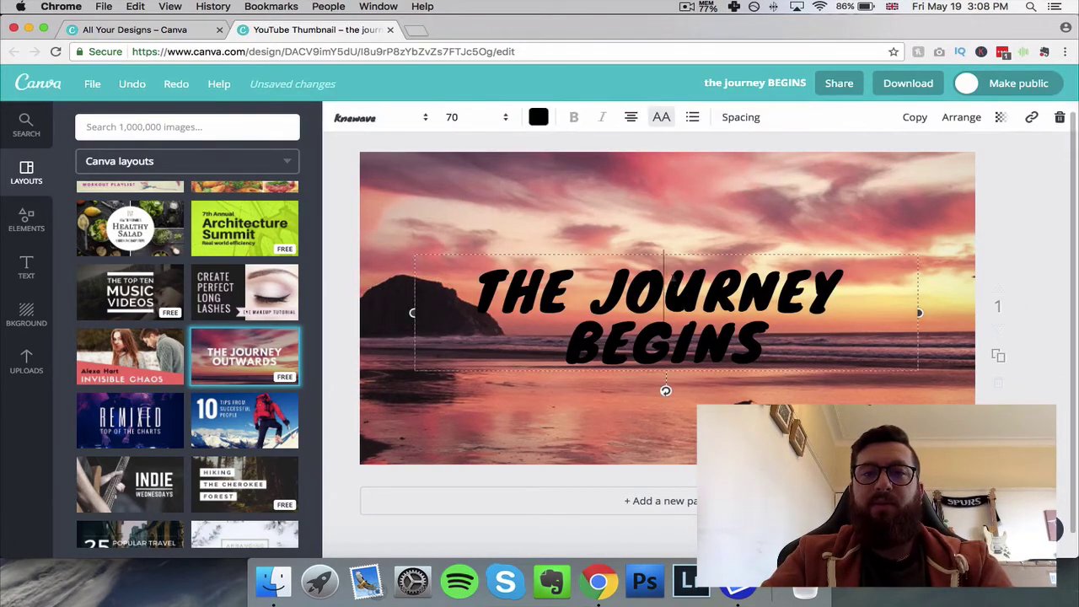
{"action": "left_click", "coordinate": [709, 246]}
{"action": "left_click_drag", "start_coordinate": [708, 257], "coordinate": [708, 204]}
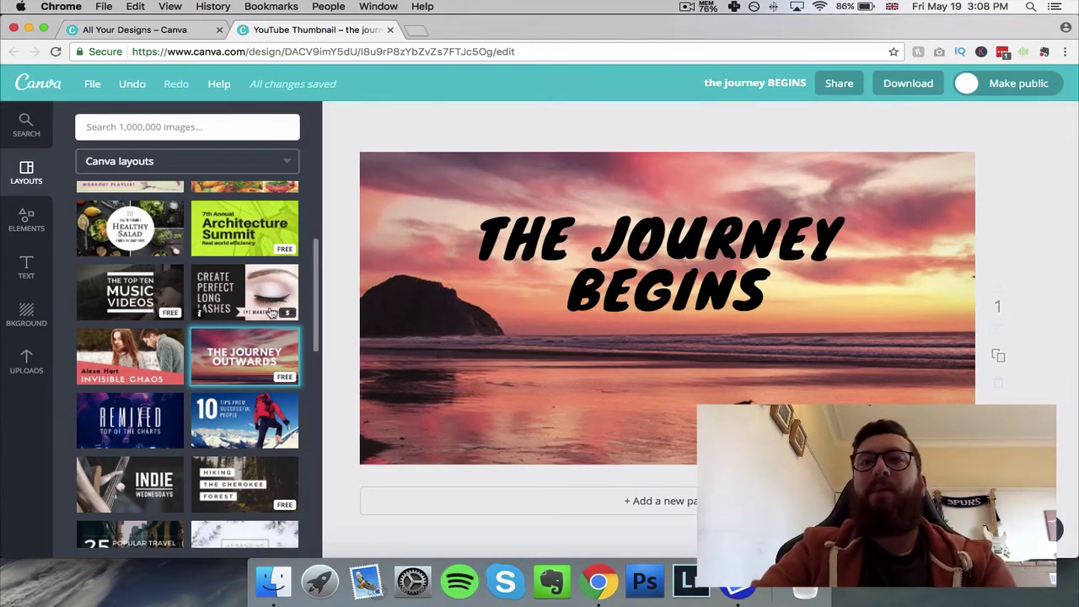
Delete the beach background image and the empty placeholder frame behind it, leaving only the title.
{"action": "left_click", "coordinate": [27, 218]}
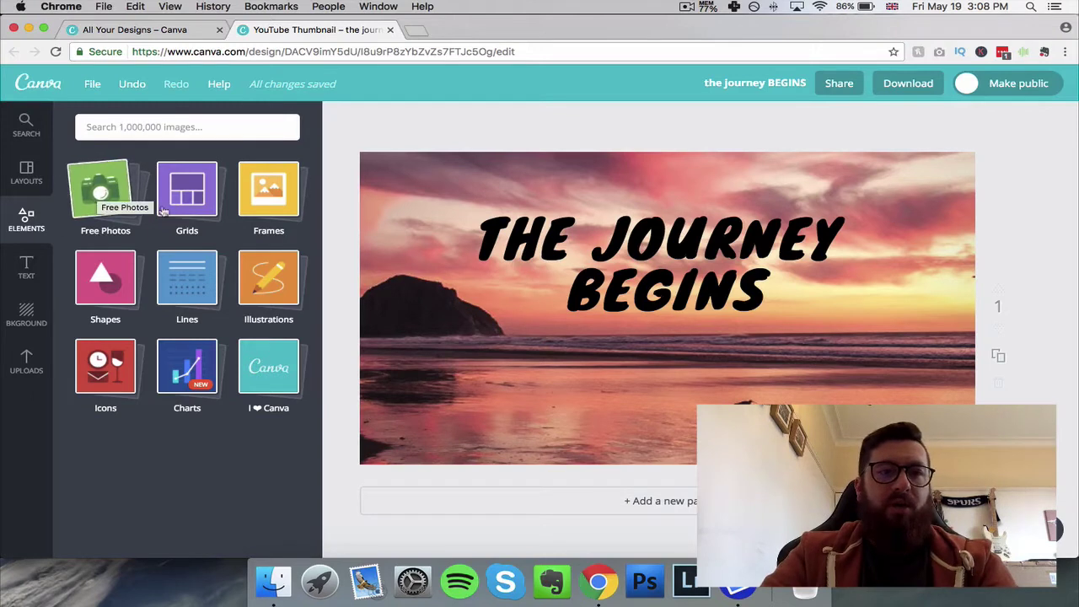
{"action": "left_click", "coordinate": [454, 429]}
{"action": "key", "text": "Delete"}
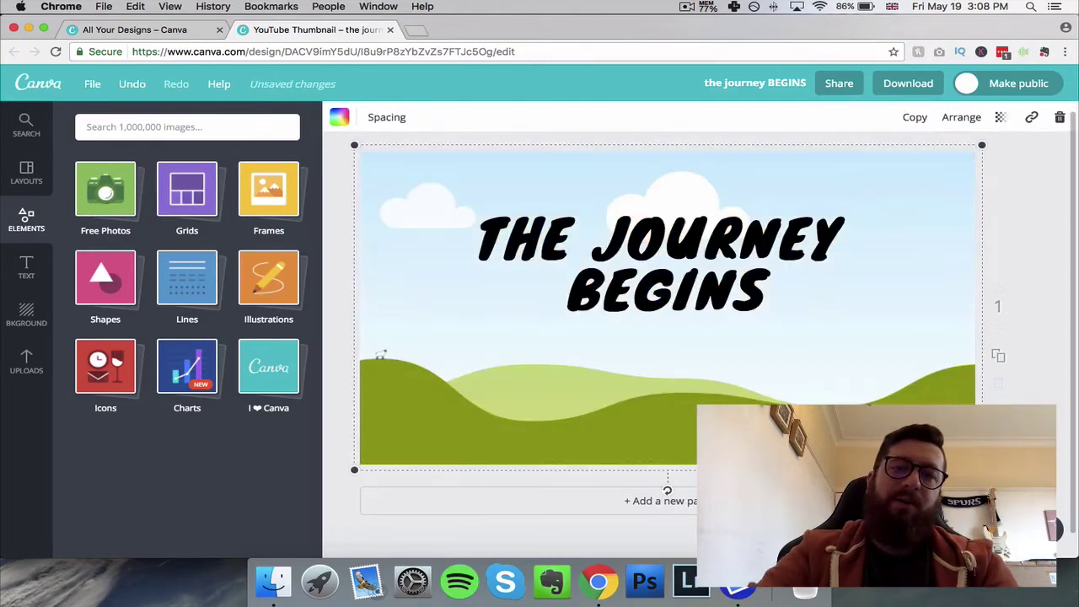
{"action": "key", "text": "Delete"}
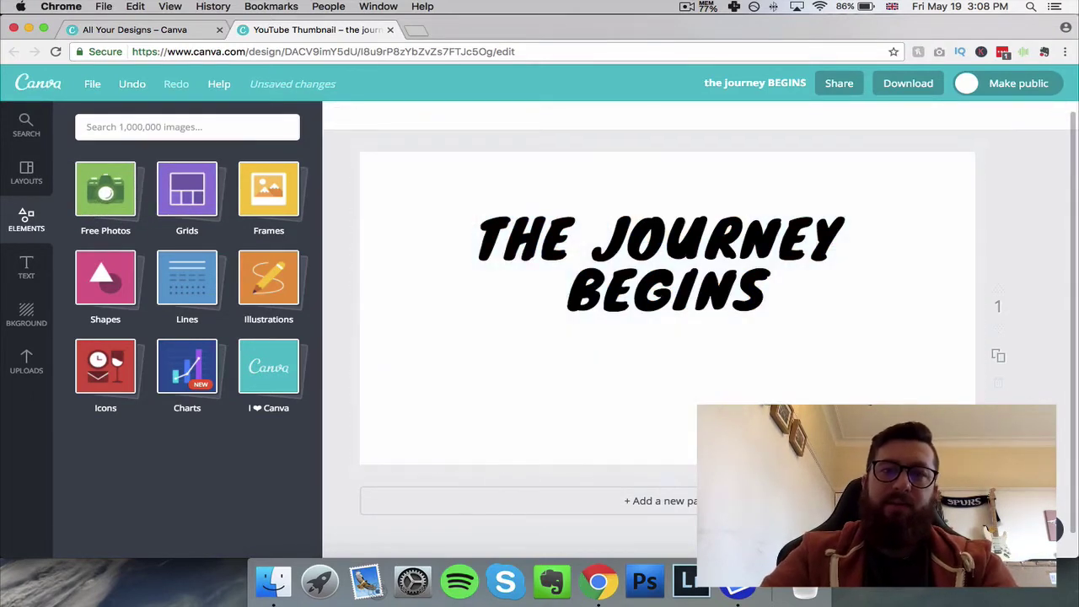
Insert the free photo of a sunlit street at sunset and send it behind the title.
{"action": "left_click", "coordinate": [99, 226]}
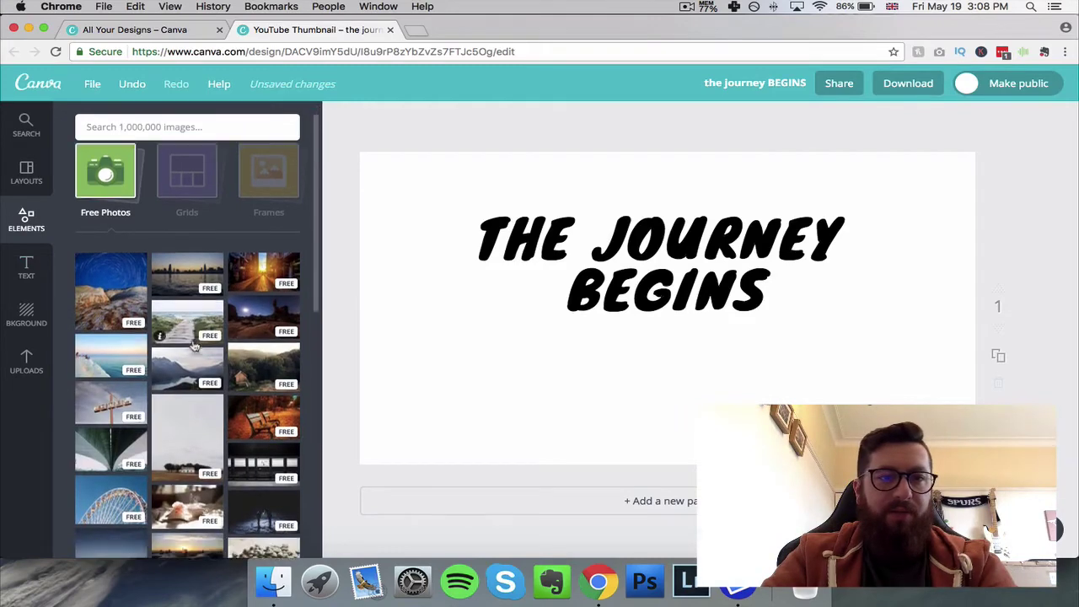
{"action": "scroll", "coordinate": [127, 337], "scroll_direction": "down", "scroll_amount": 3}
{"action": "scroll", "coordinate": [155, 417], "scroll_direction": "up", "scroll_amount": 3}
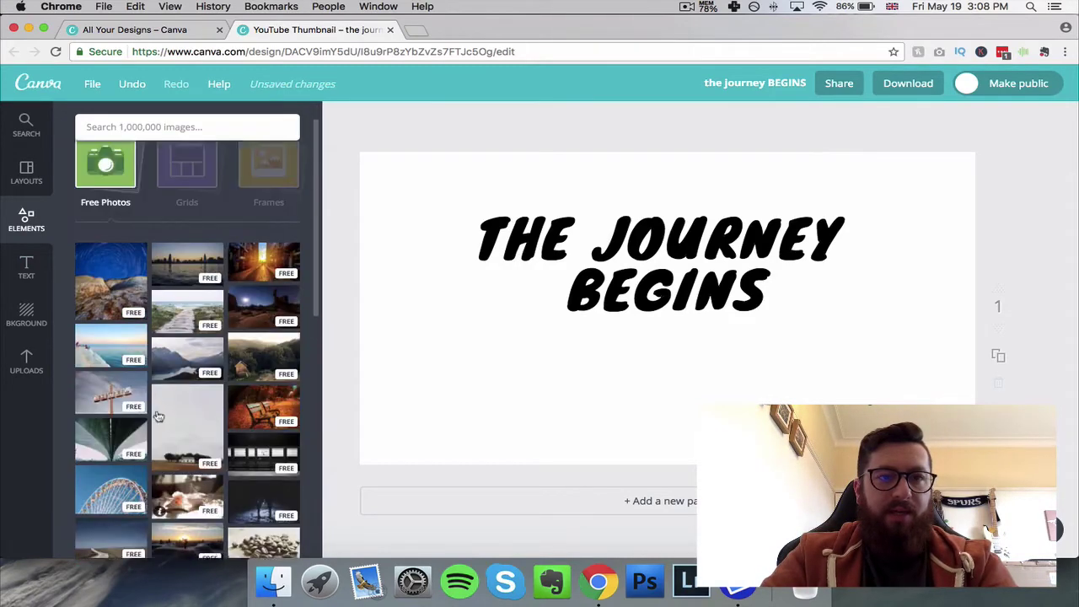
{"action": "left_click", "coordinate": [253, 289]}
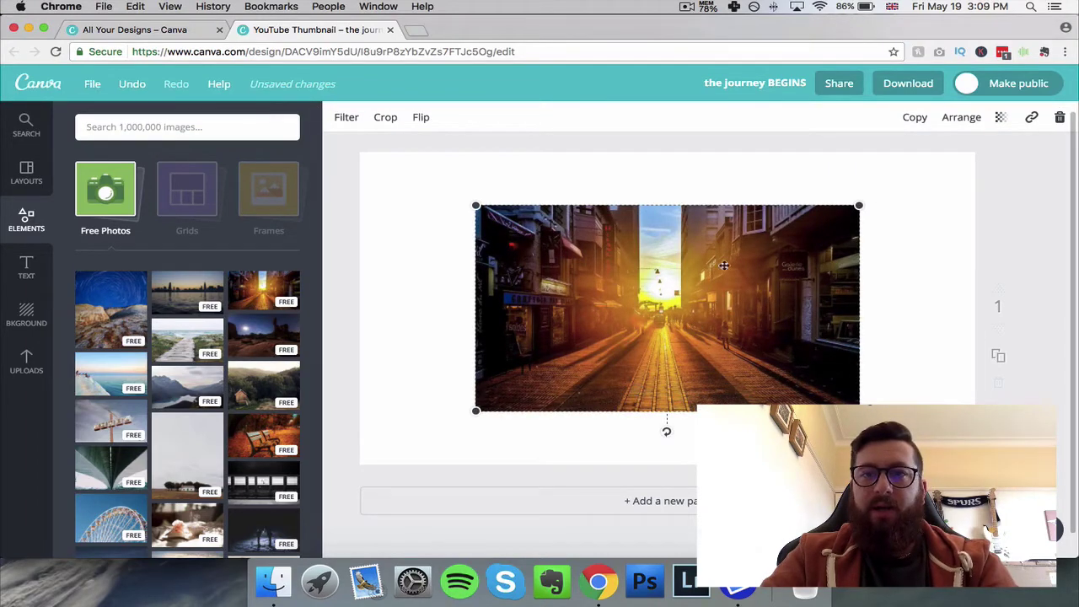
{"action": "left_click", "coordinate": [969, 122]}
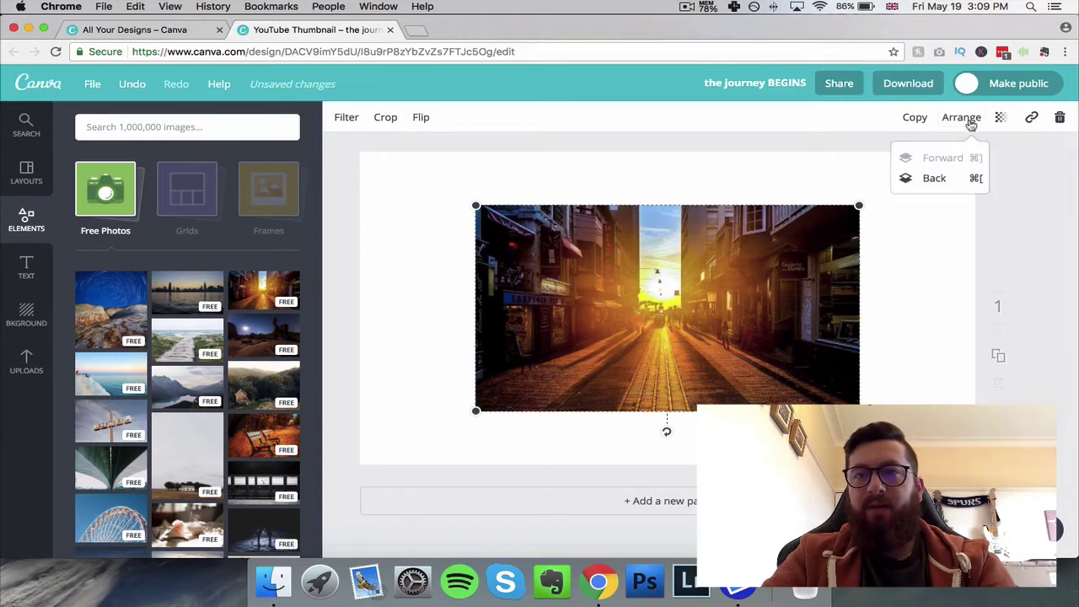
{"action": "left_click", "coordinate": [933, 178]}
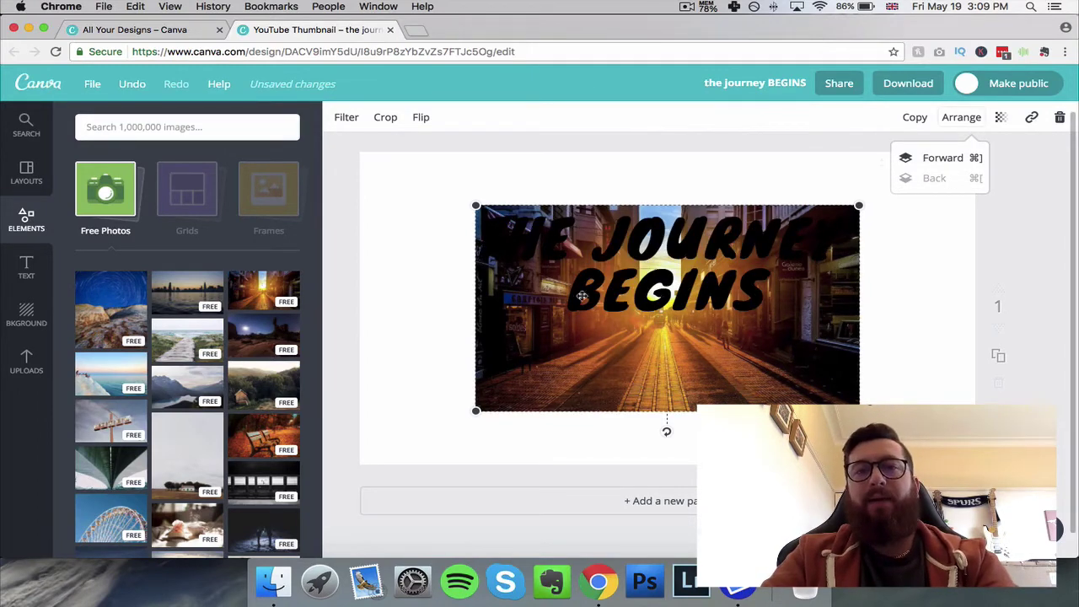
Enlarge and position the street photo to cover the whole page, and move the title down to the middle.
{"action": "left_click_drag", "start_coordinate": [626, 349], "coordinate": [515, 298]}
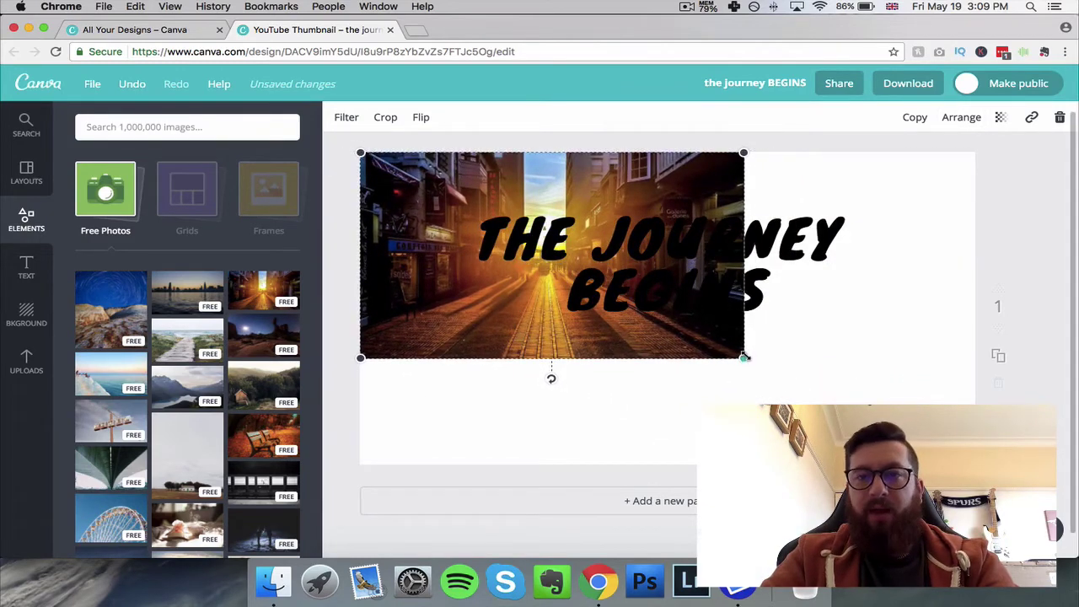
{"action": "left_click_drag", "start_coordinate": [741, 357], "coordinate": [1024, 509]}
{"action": "left_click_drag", "start_coordinate": [795, 395], "coordinate": [773, 346]}
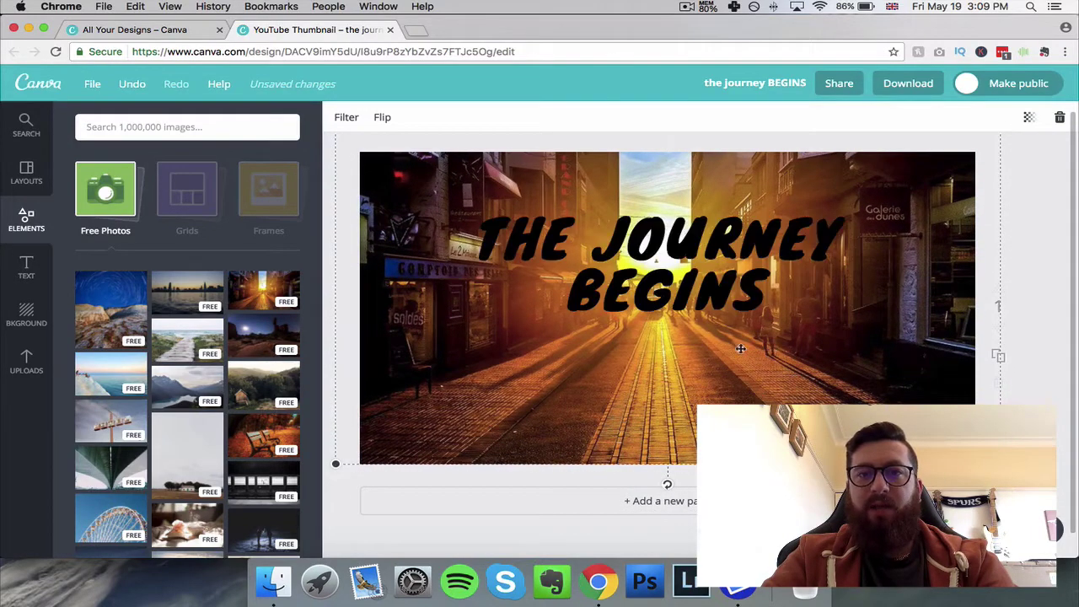
{"action": "left_click_drag", "start_coordinate": [656, 290], "coordinate": [640, 332]}
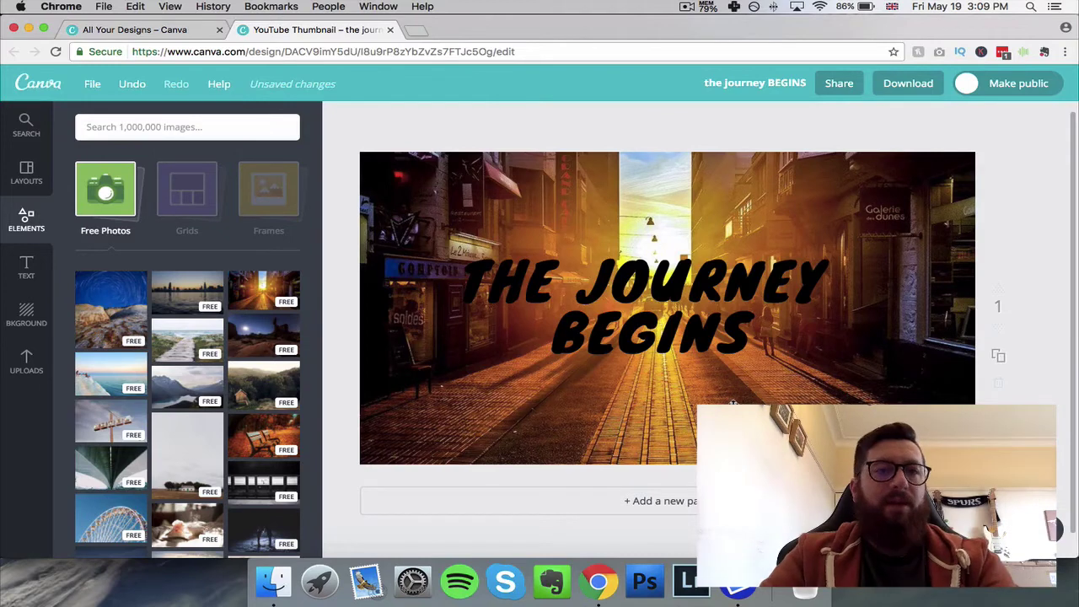
{"action": "left_click", "coordinate": [115, 203]}
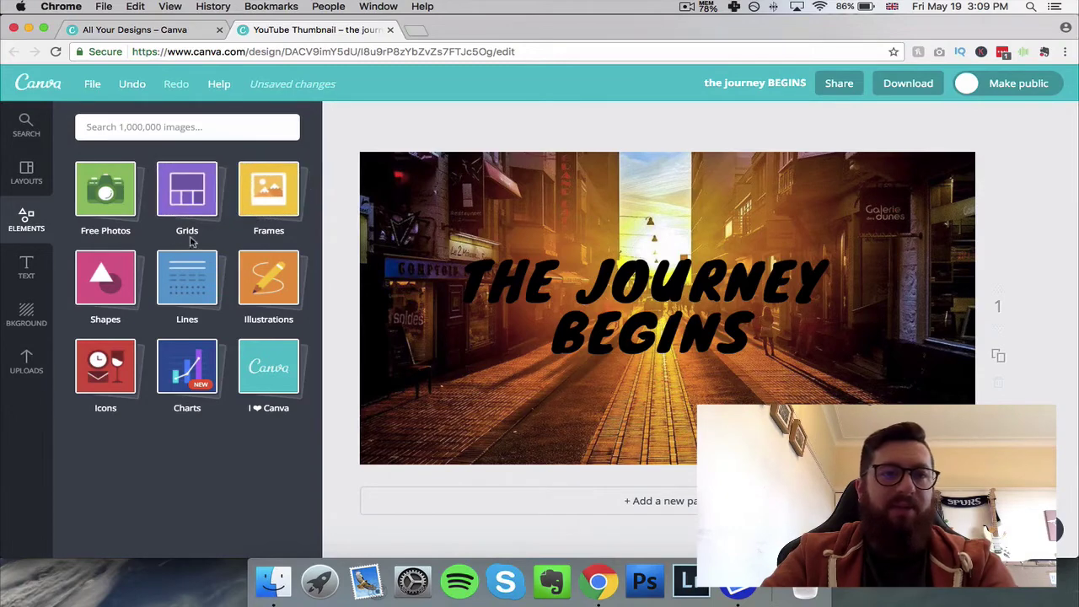
{"action": "left_click", "coordinate": [267, 199]}
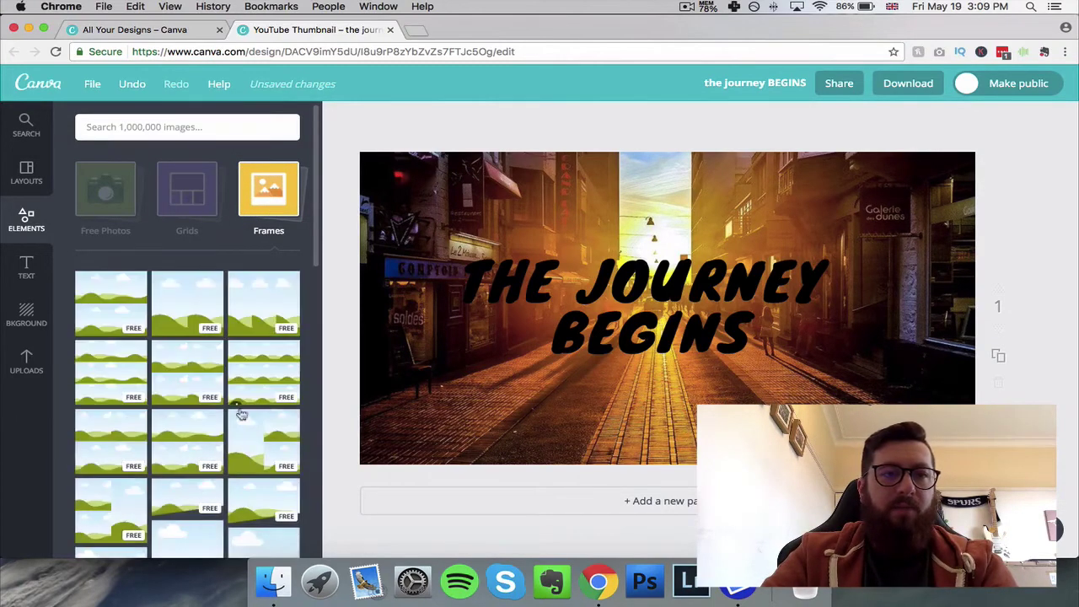
{"action": "scroll", "coordinate": [237, 341], "scroll_direction": "down", "scroll_amount": 2}
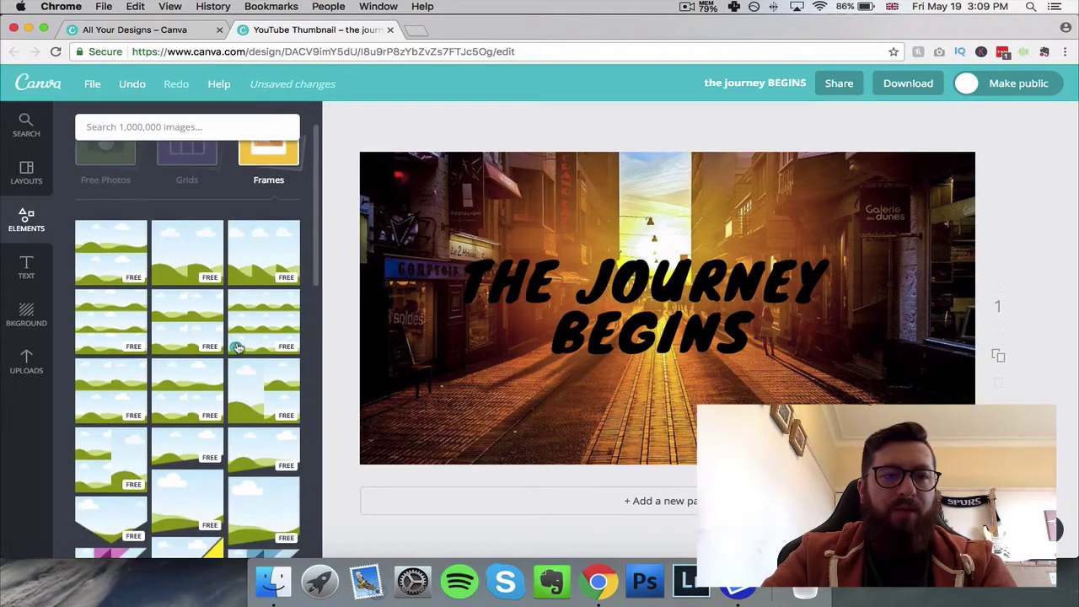
{"action": "scroll", "coordinate": [237, 347], "scroll_direction": "up", "scroll_amount": 2}
{"action": "left_click", "coordinate": [268, 189]}
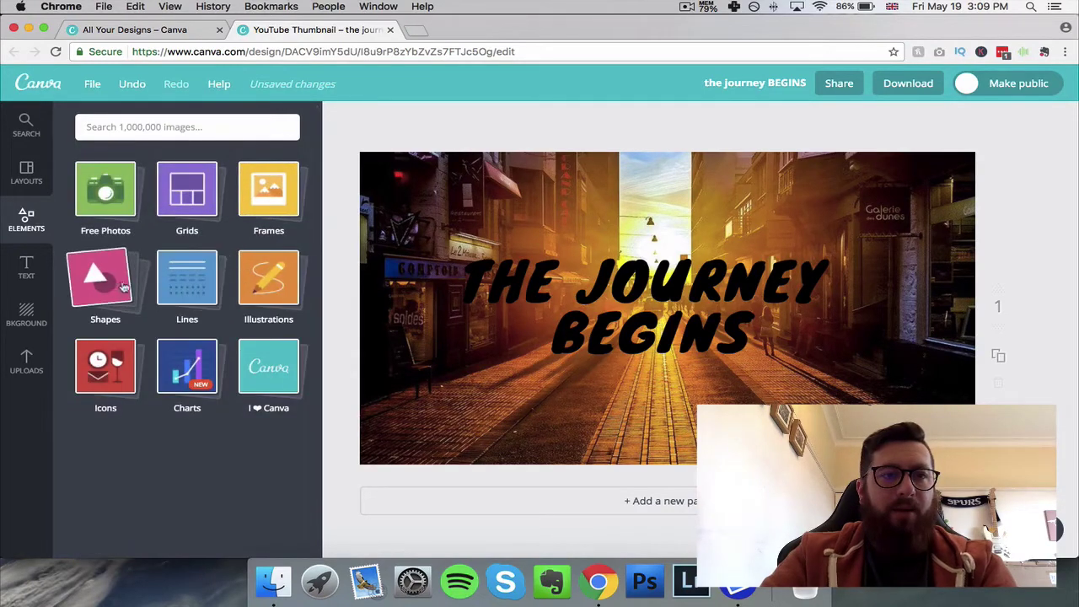
Add a solid circle shape, shrink it to a small dot and place it just after the word "BEGINS".
{"action": "left_click", "coordinate": [105, 278]}
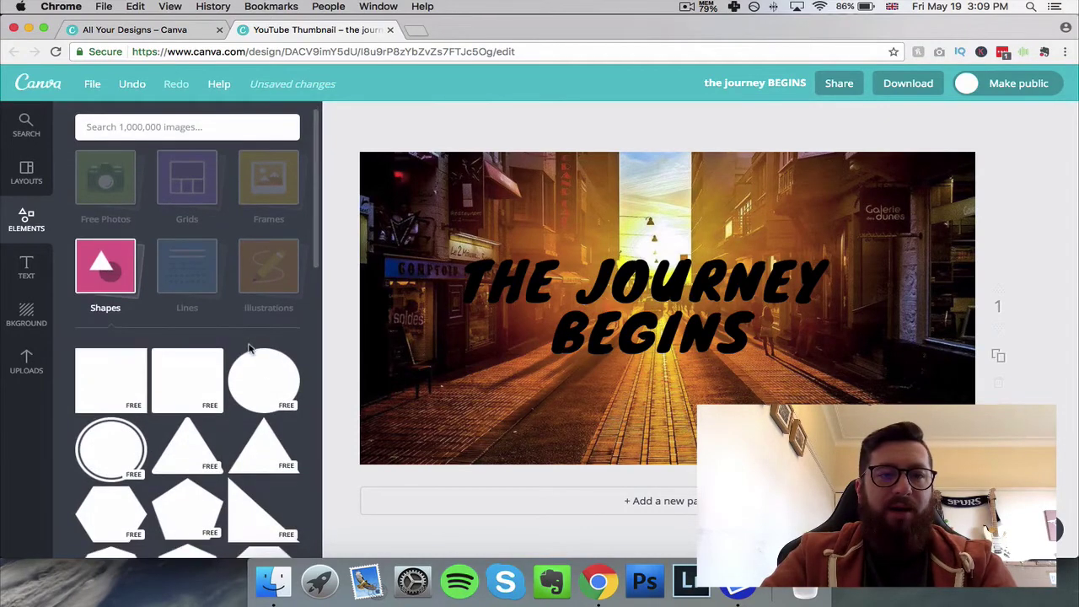
{"action": "scroll", "coordinate": [257, 351], "scroll_direction": "down", "scroll_amount": 2}
{"action": "left_click", "coordinate": [275, 307]}
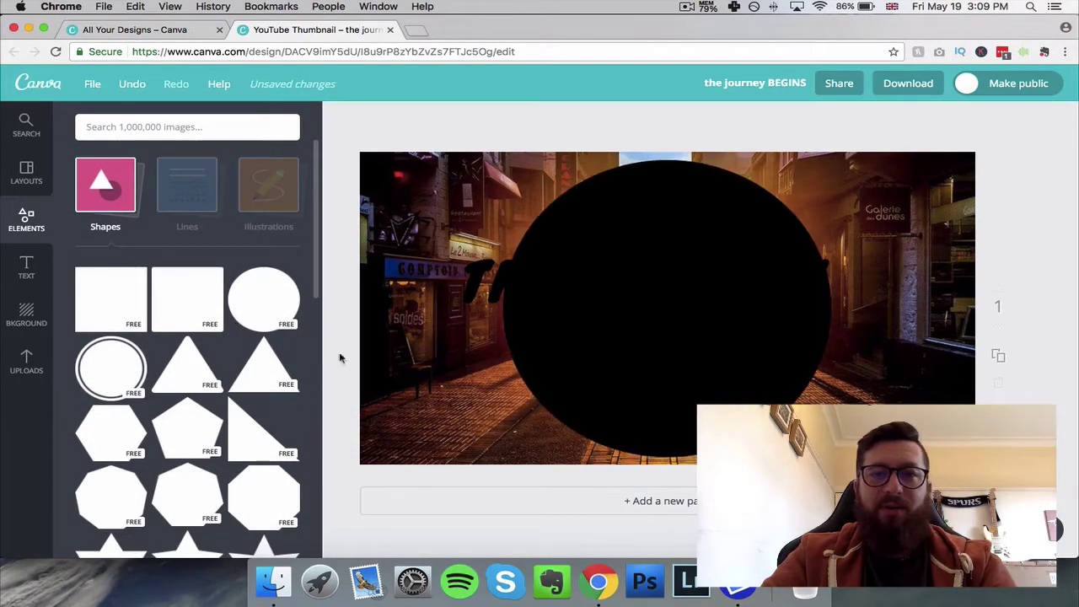
{"action": "left_click_drag", "start_coordinate": [717, 277], "coordinate": [683, 275]}
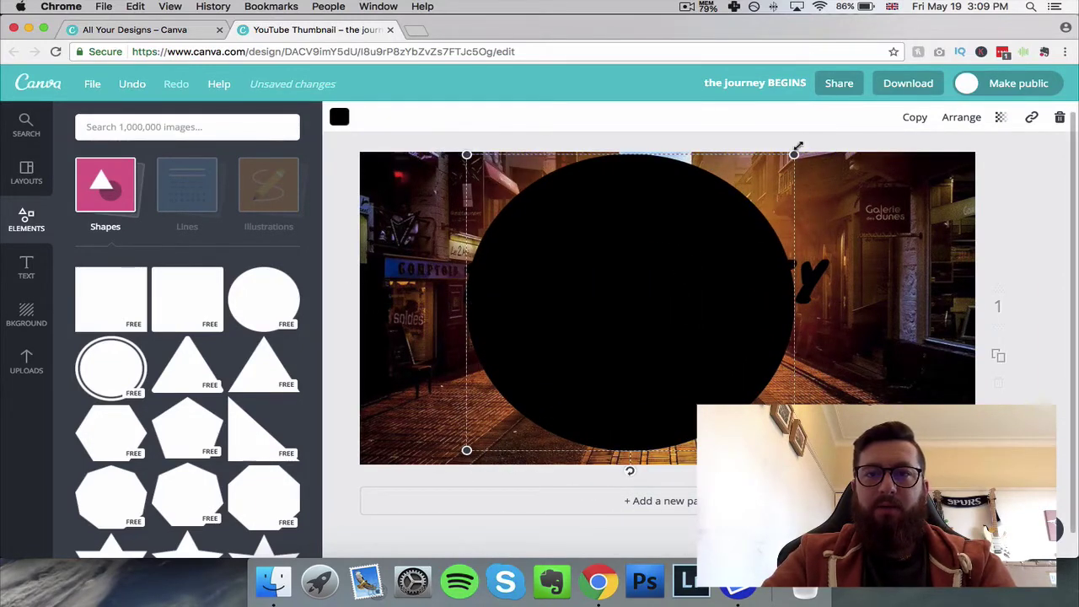
{"action": "left_click_drag", "start_coordinate": [793, 155], "coordinate": [795, 329]}
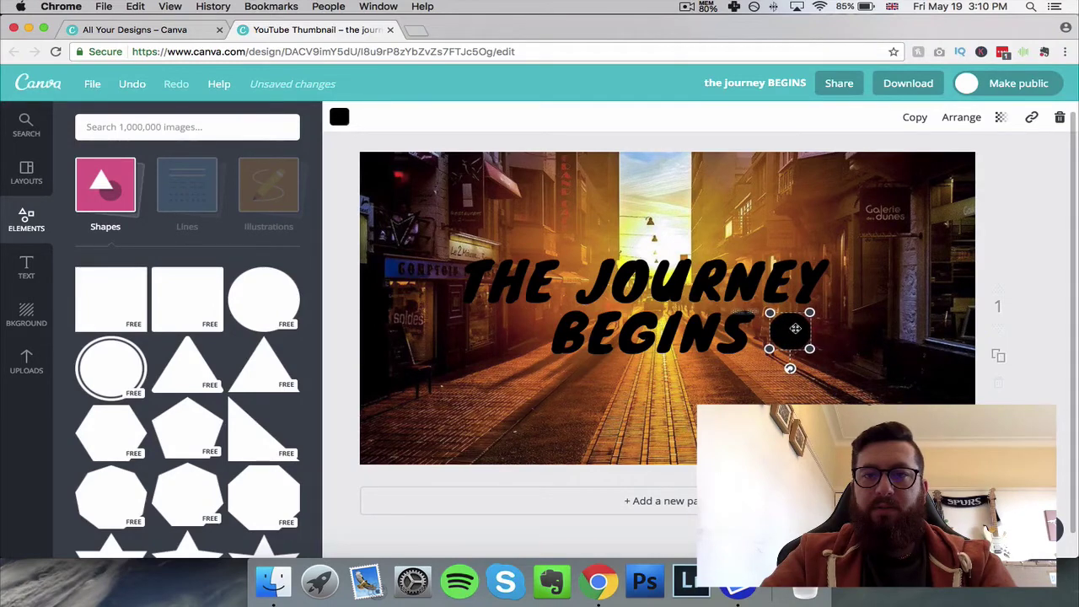
{"action": "right_click", "coordinate": [795, 329]}
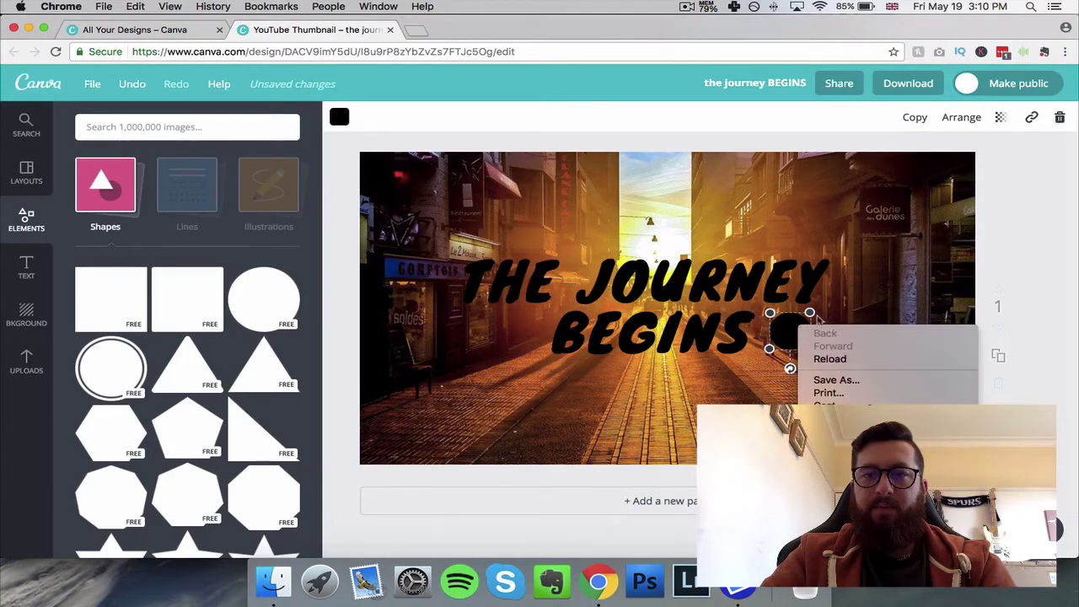
Duplicate the black dot after "BEGINS" and place the copy just before the word, level with the original.
{"action": "left_click", "coordinate": [853, 314]}
{"action": "left_click", "coordinate": [833, 343]}
{"action": "left_click", "coordinate": [799, 329]}
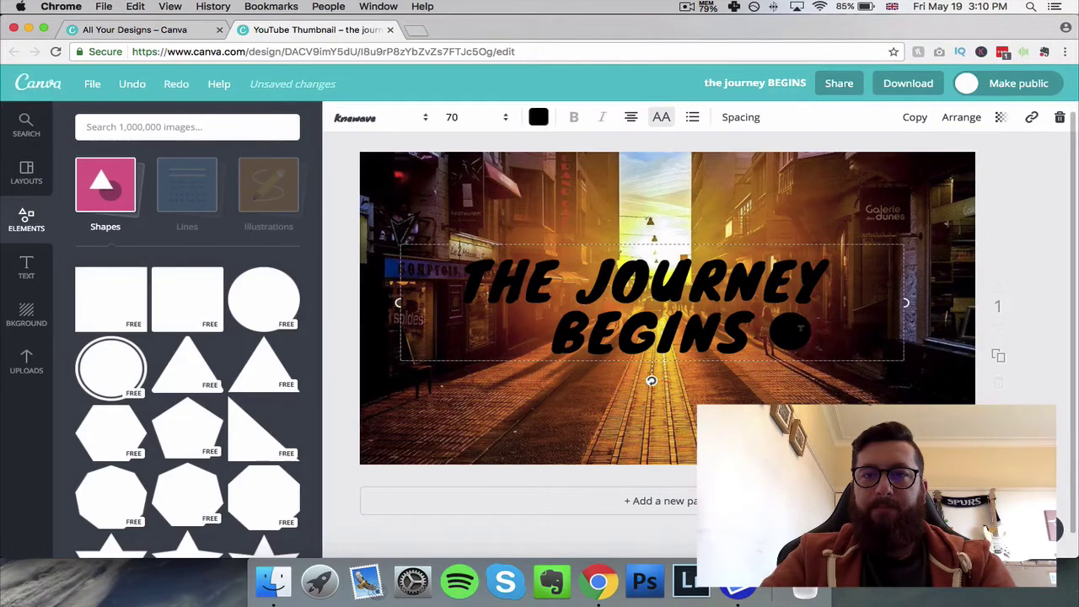
{"action": "left_click", "coordinate": [805, 379]}
{"action": "left_click", "coordinate": [791, 337]}
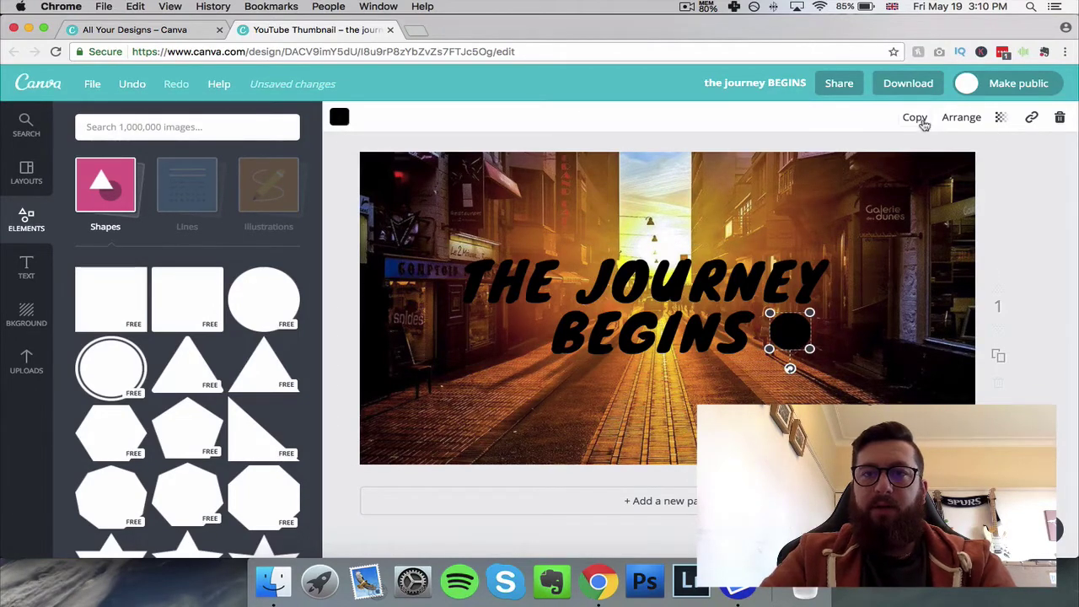
{"action": "left_click", "coordinate": [916, 118]}
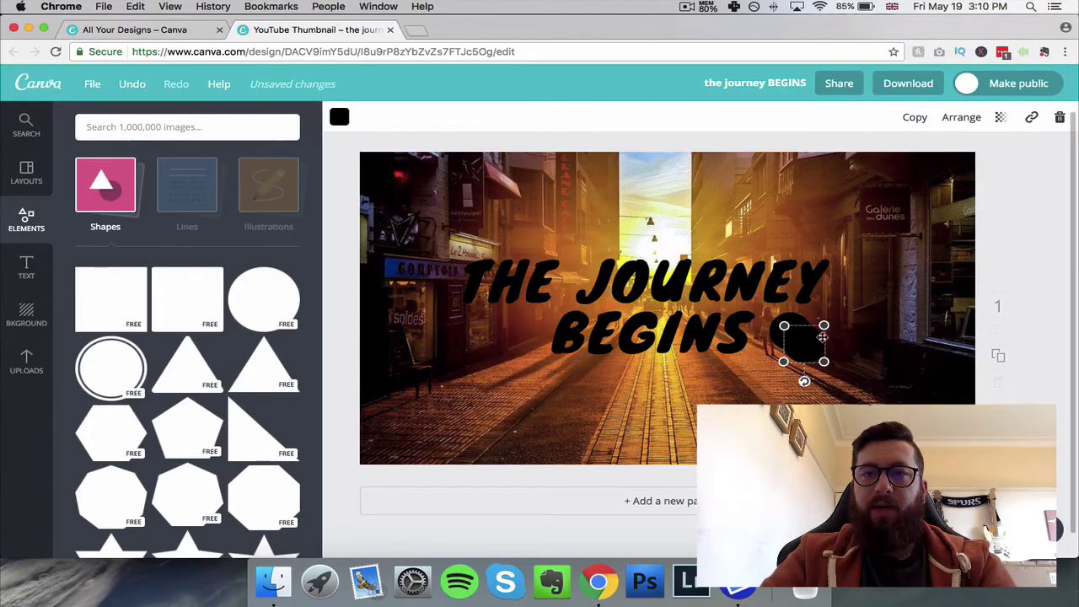
{"action": "left_click_drag", "start_coordinate": [810, 343], "coordinate": [512, 335]}
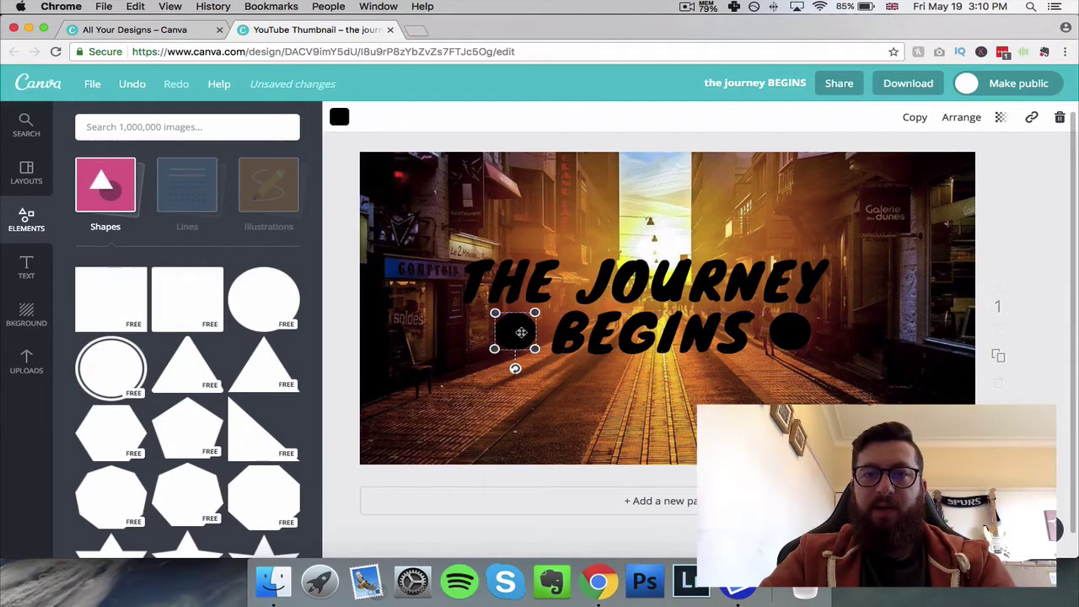
{"action": "key", "text": "Escape"}
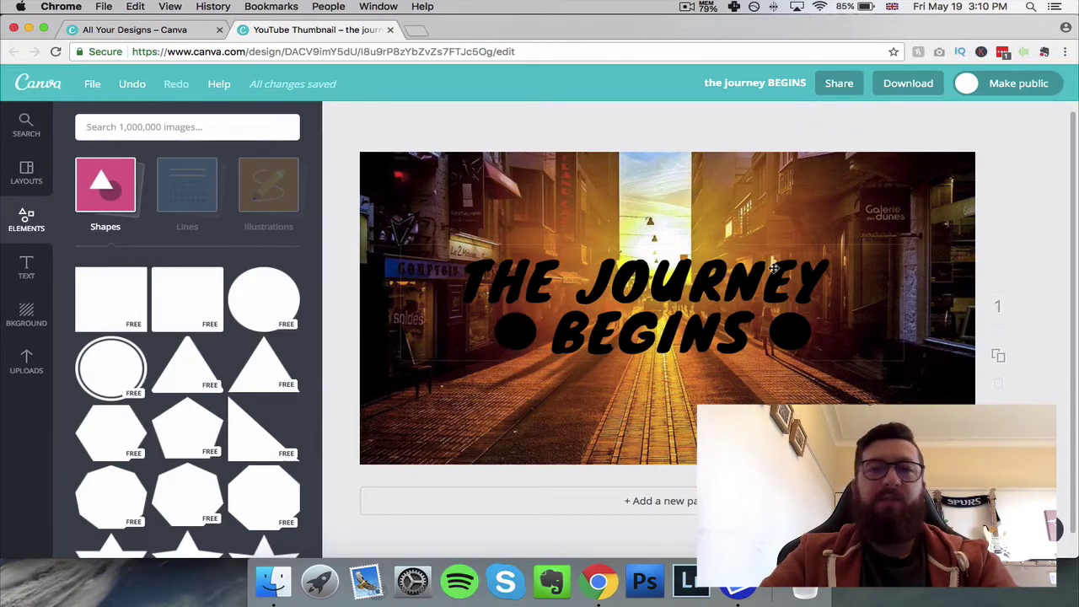
Add the rounded square outline shape and resize it into a wide frame closely surrounding the title and both dots.
{"action": "scroll", "coordinate": [179, 360], "scroll_direction": "down", "scroll_amount": 5}
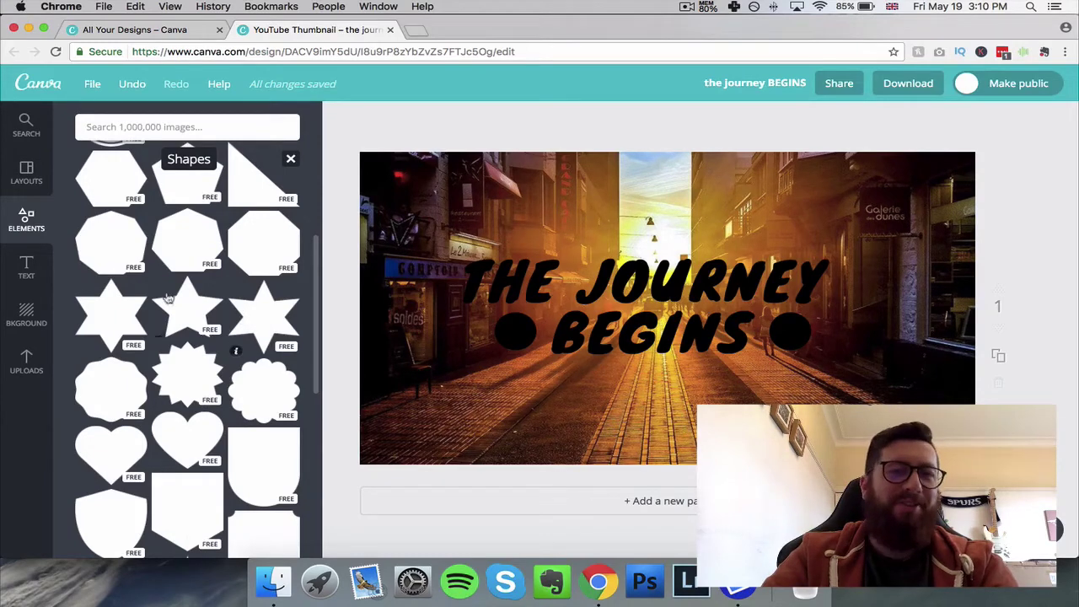
{"action": "scroll", "coordinate": [169, 300], "scroll_direction": "down", "scroll_amount": 5}
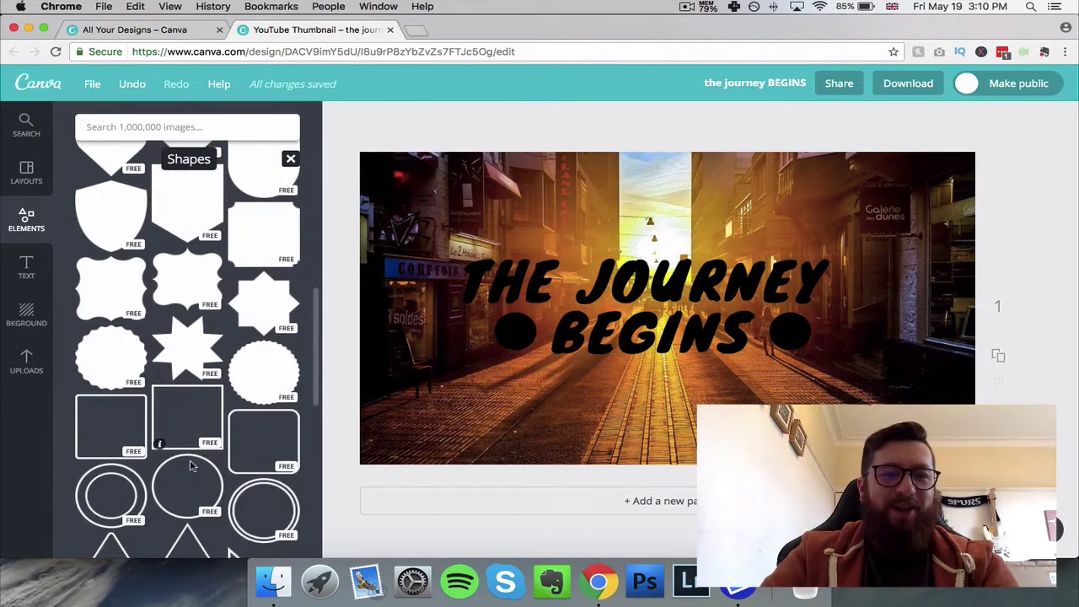
{"action": "scroll", "coordinate": [186, 396], "scroll_direction": "down", "scroll_amount": 2}
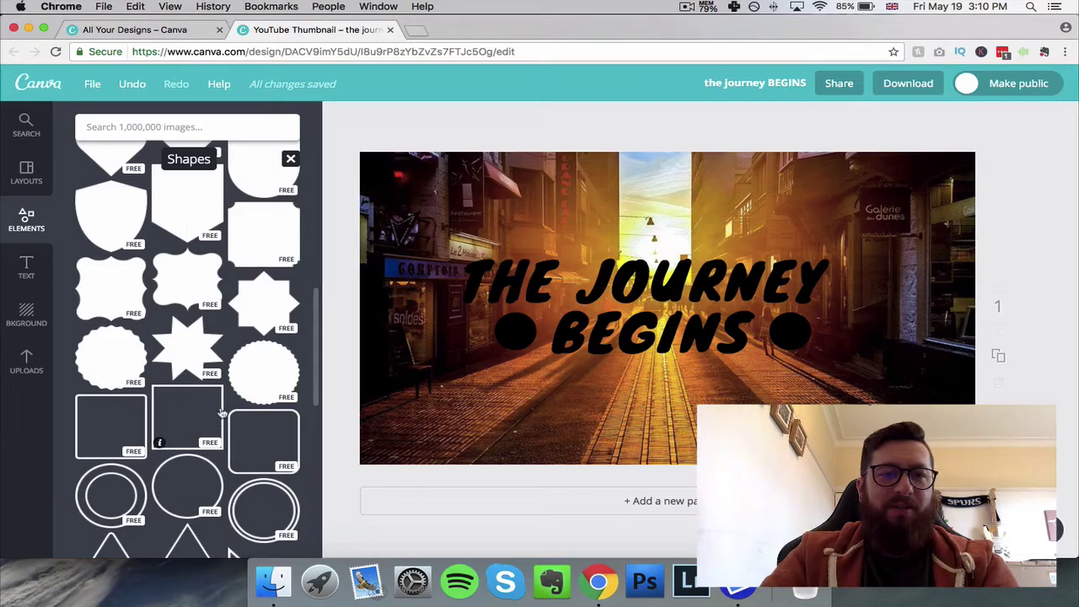
{"action": "left_click", "coordinate": [263, 418]}
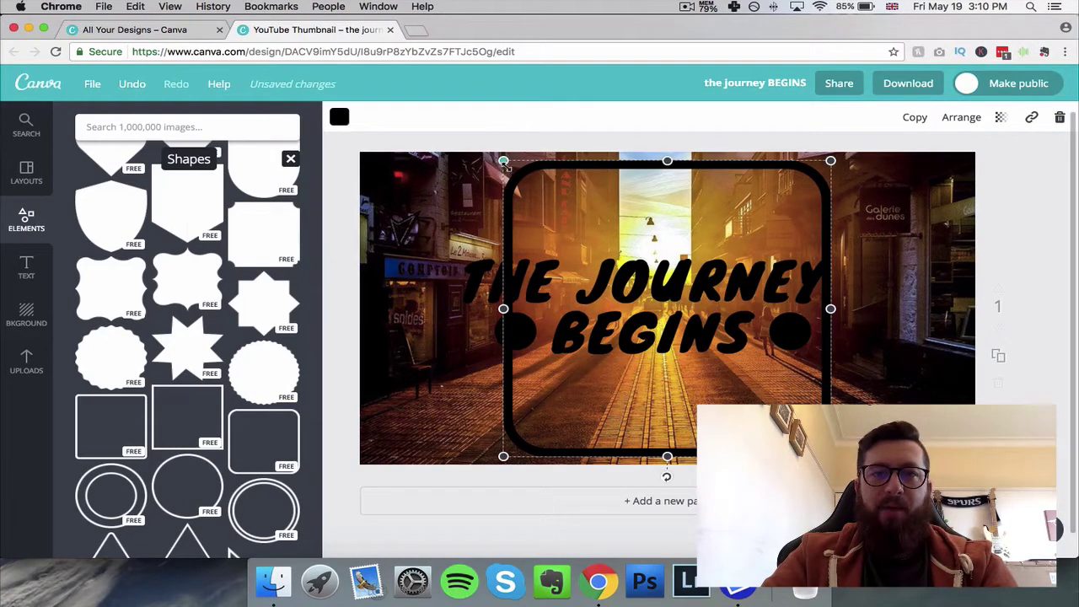
{"action": "left_click_drag", "start_coordinate": [503, 160], "coordinate": [555, 207]}
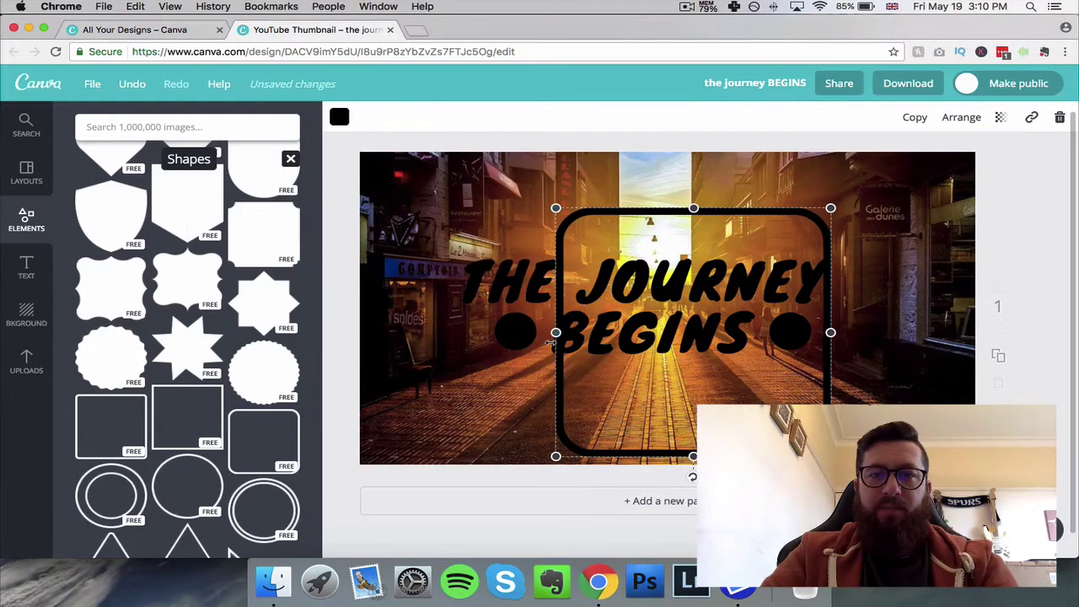
{"action": "left_click_drag", "start_coordinate": [555, 333], "coordinate": [432, 332]}
{"action": "left_click_drag", "start_coordinate": [830, 332], "coordinate": [851, 332]}
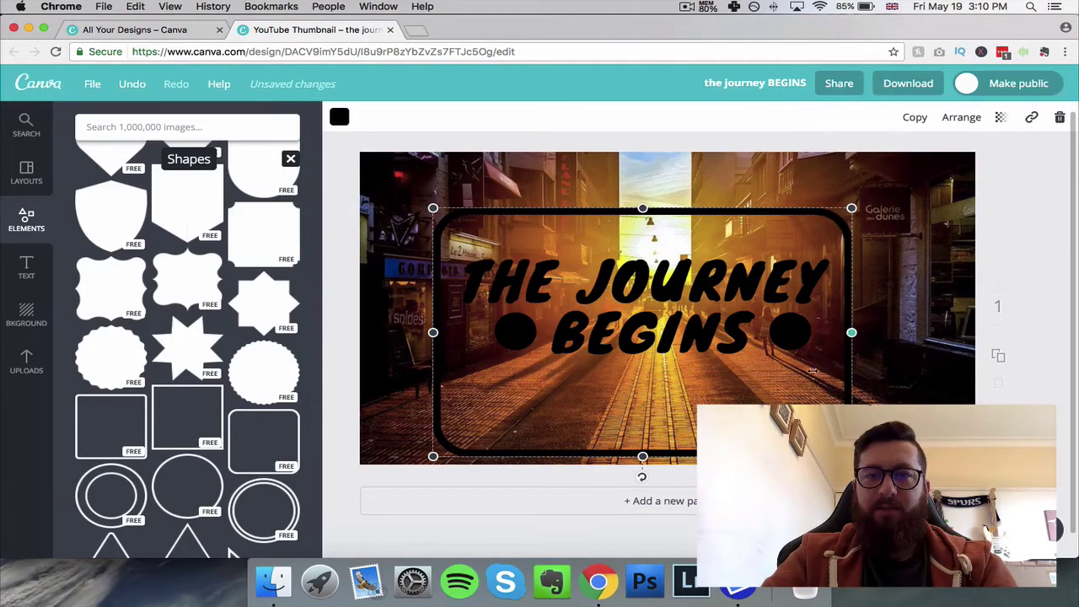
{"action": "left_click_drag", "start_coordinate": [642, 456], "coordinate": [643, 371]}
{"action": "left_click_drag", "start_coordinate": [644, 214], "coordinate": [644, 241]}
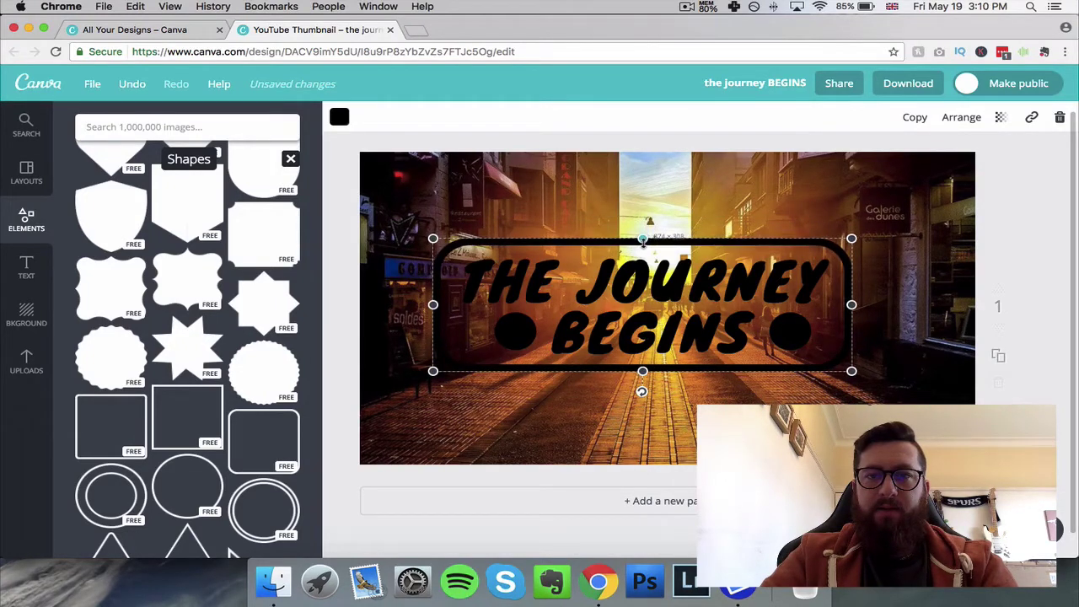
{"action": "left_click", "coordinate": [1051, 279]}
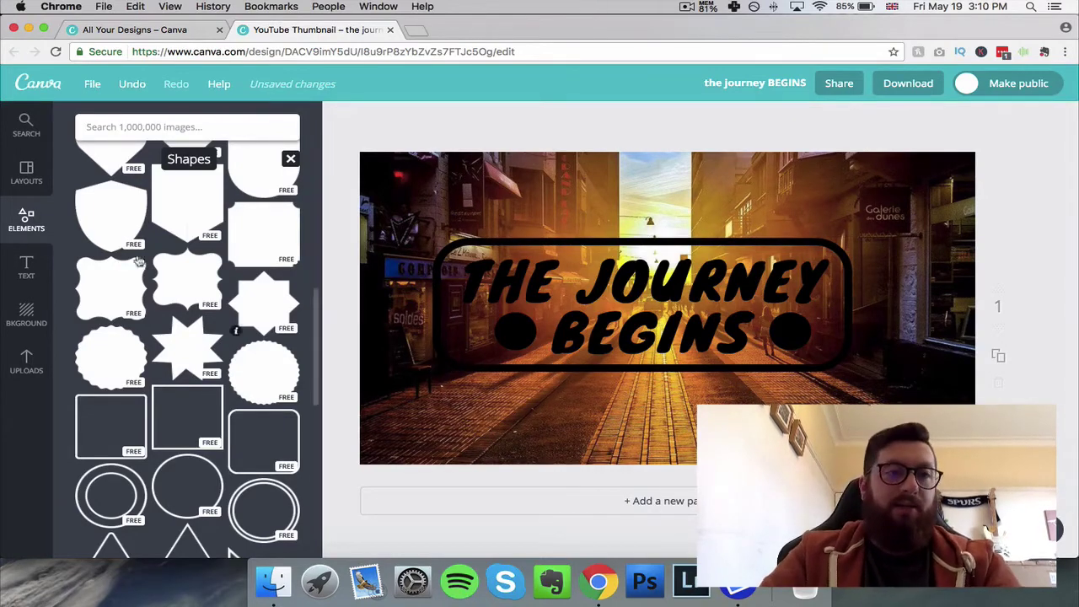
Browse the ready-made text designs and insert the free yellow "50 POSTAGE STAMP" design on the page.
{"action": "left_click", "coordinate": [29, 271]}
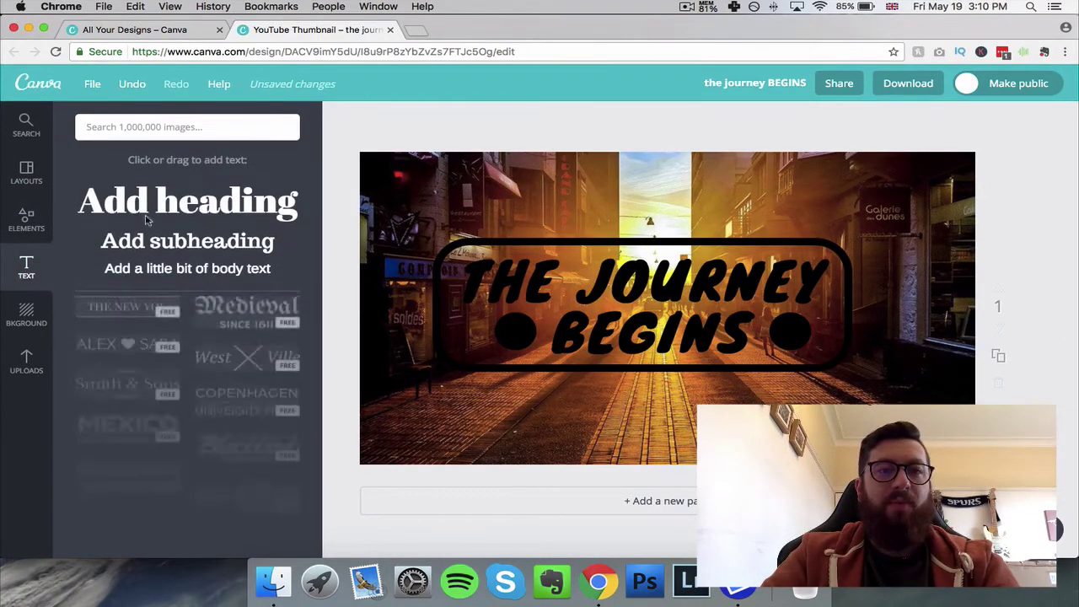
{"action": "scroll", "coordinate": [170, 369], "scroll_direction": "down", "scroll_amount": 2}
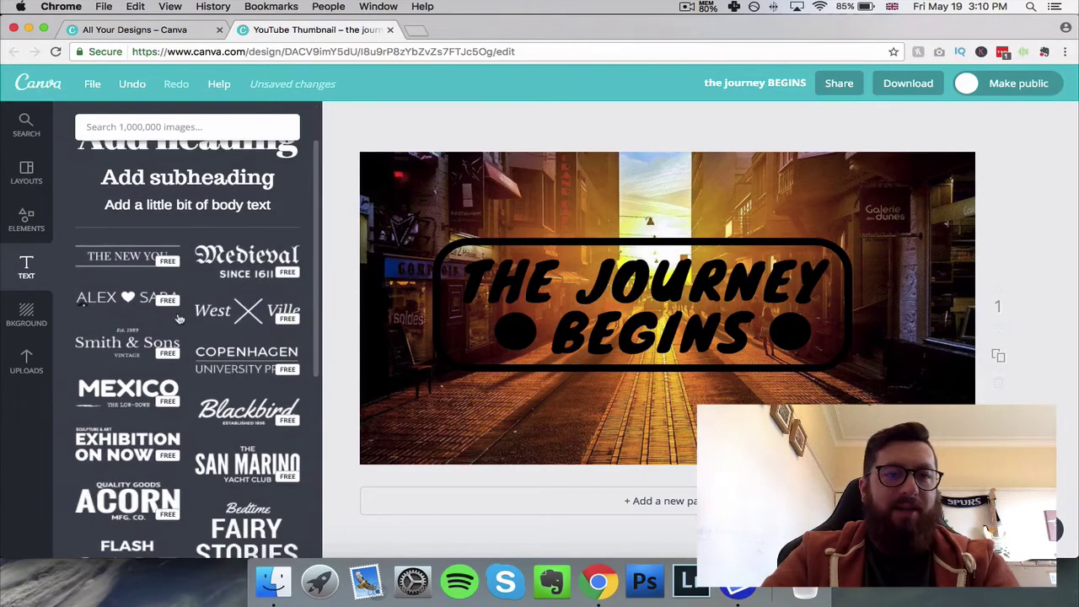
{"action": "scroll", "coordinate": [181, 387], "scroll_direction": "down", "scroll_amount": 4}
{"action": "scroll", "coordinate": [197, 422], "scroll_direction": "down", "scroll_amount": 5}
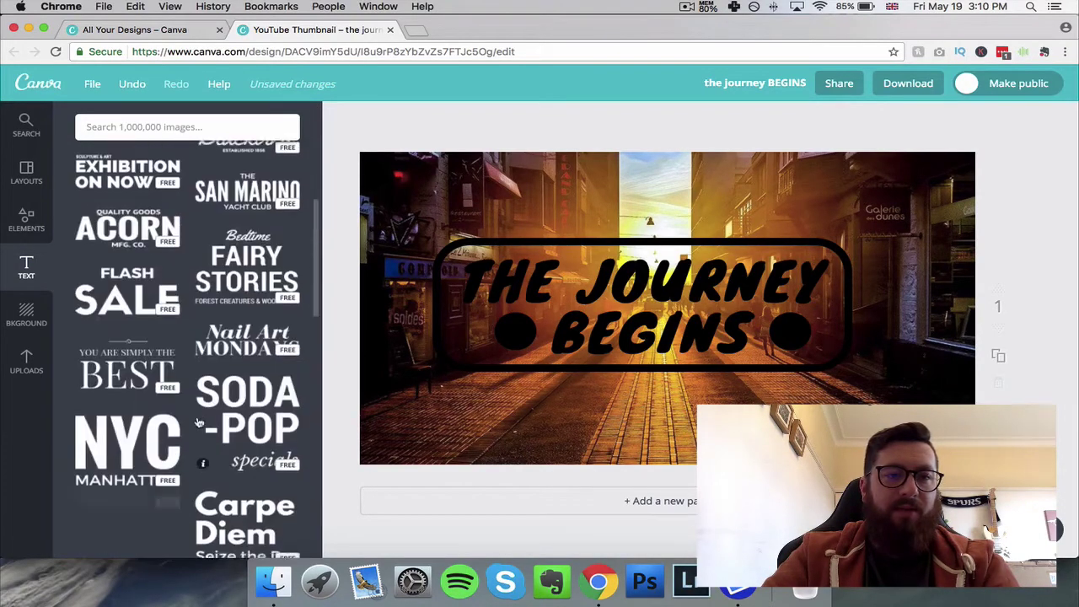
{"action": "scroll", "coordinate": [198, 405], "scroll_direction": "down", "scroll_amount": 1}
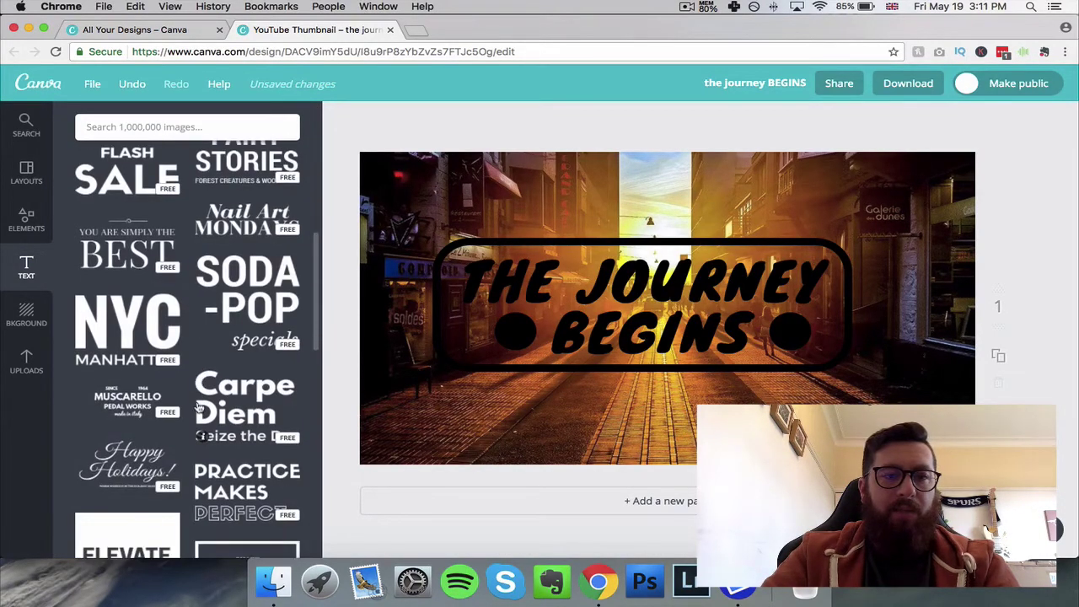
{"action": "scroll", "coordinate": [199, 405], "scroll_direction": "down", "scroll_amount": 4}
{"action": "scroll", "coordinate": [199, 408], "scroll_direction": "down", "scroll_amount": 12}
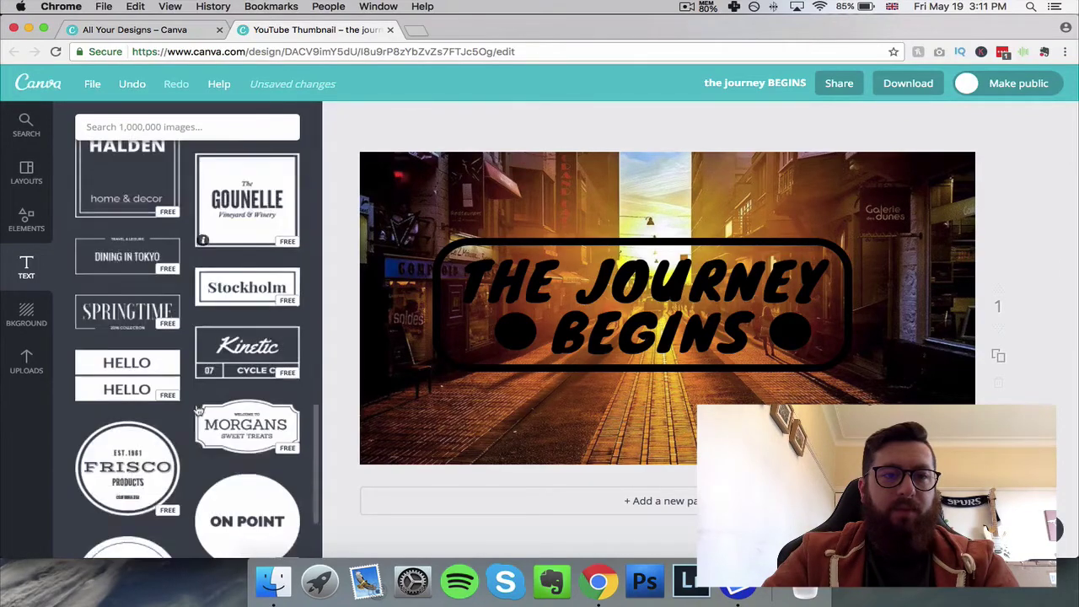
{"action": "scroll", "coordinate": [196, 410], "scroll_direction": "down", "scroll_amount": 4}
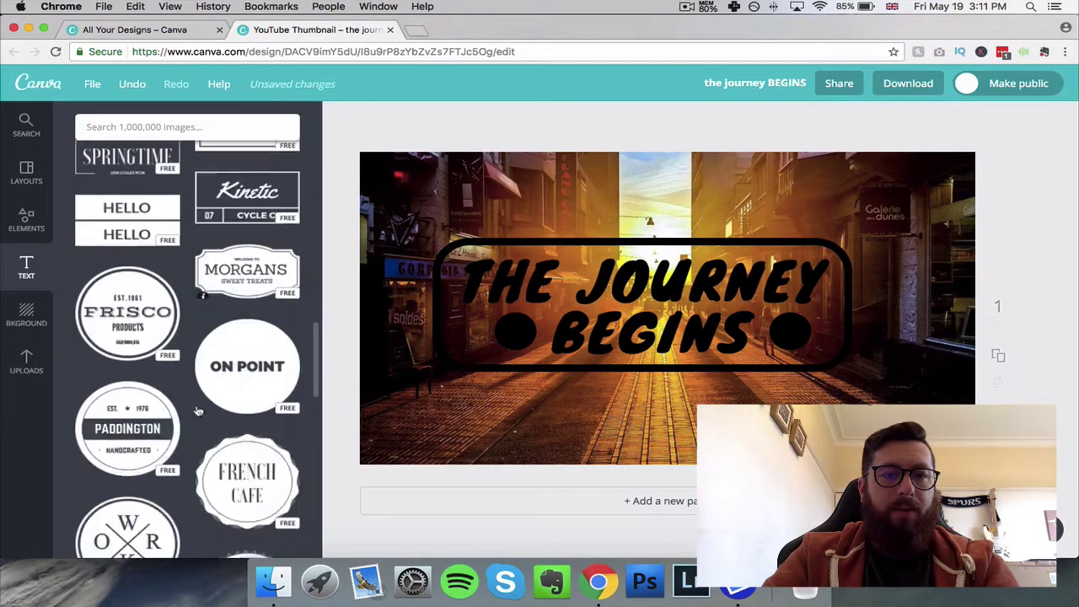
{"action": "scroll", "coordinate": [198, 410], "scroll_direction": "down", "scroll_amount": 15}
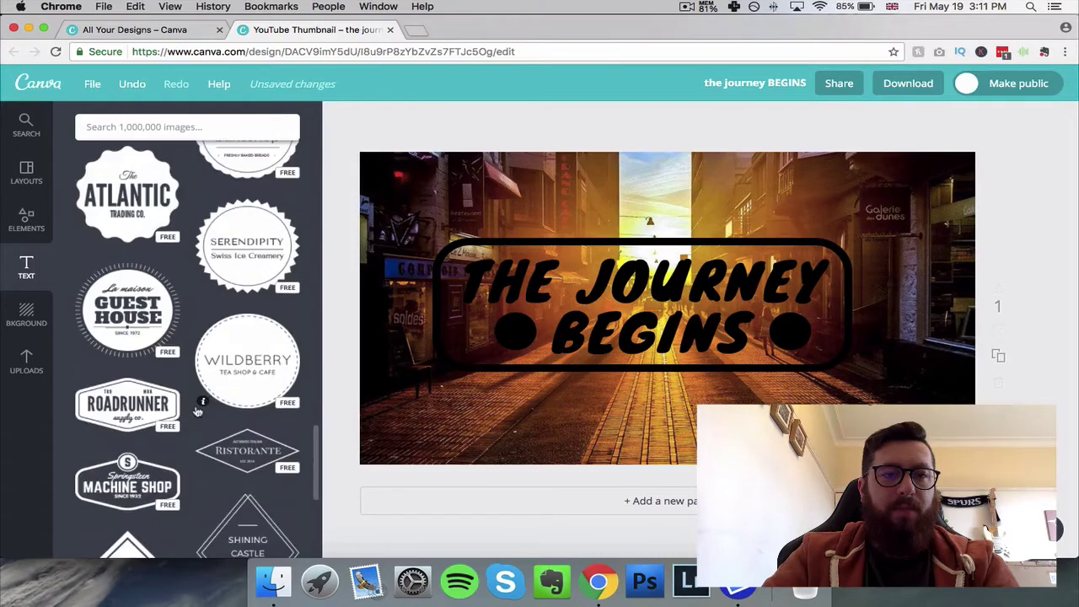
{"action": "scroll", "coordinate": [185, 435], "scroll_direction": "down", "scroll_amount": 7}
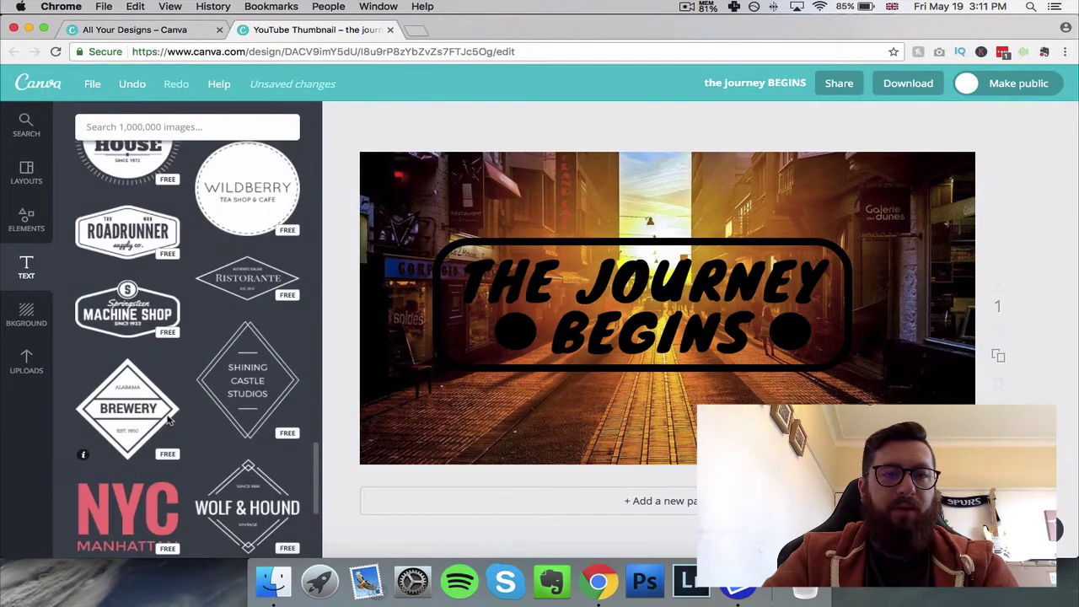
{"action": "scroll", "coordinate": [170, 419], "scroll_direction": "down", "scroll_amount": 2}
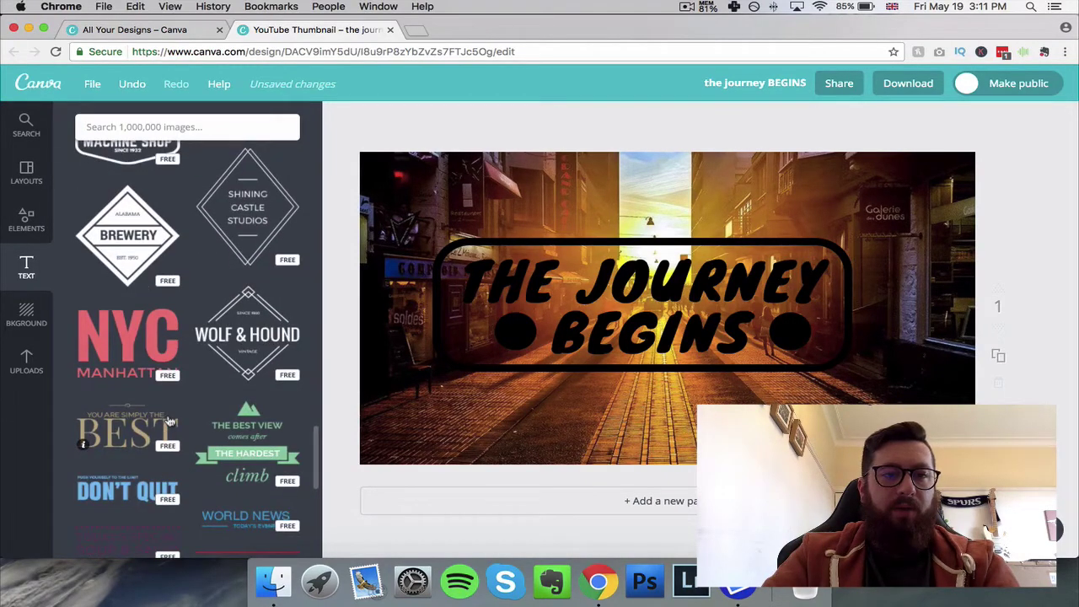
{"action": "scroll", "coordinate": [167, 440], "scroll_direction": "down", "scroll_amount": 10}
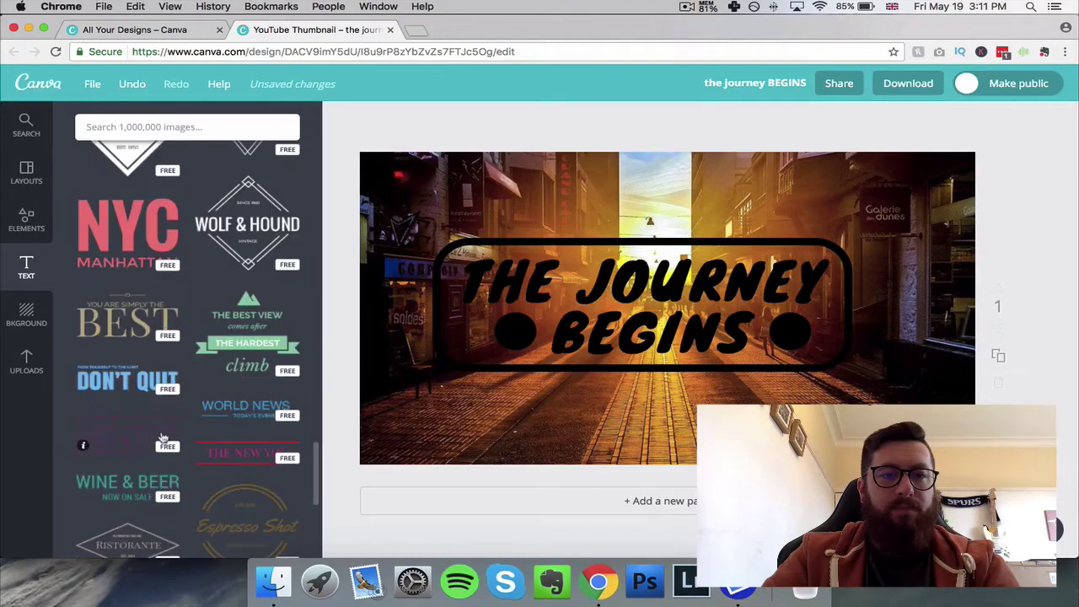
{"action": "scroll", "coordinate": [162, 436], "scroll_direction": "down", "scroll_amount": 8}
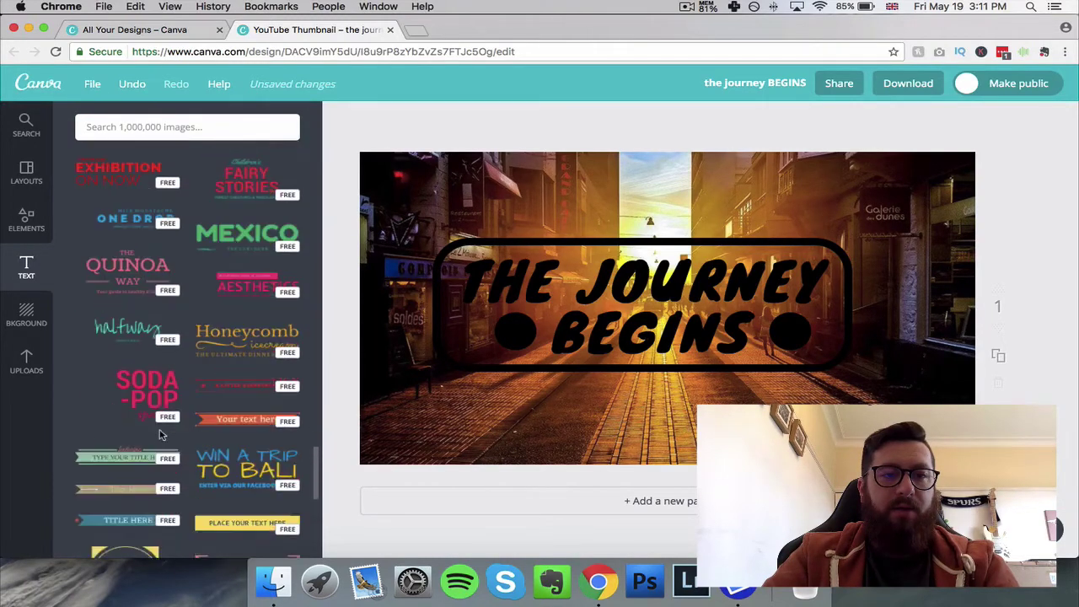
{"action": "scroll", "coordinate": [163, 434], "scroll_direction": "down", "scroll_amount": 2}
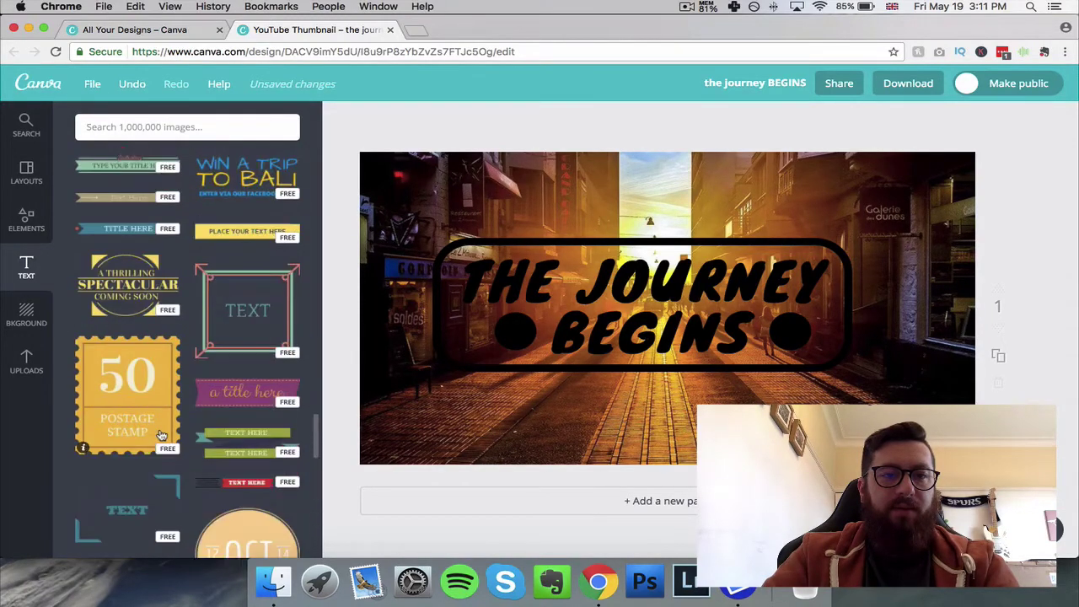
{"action": "scroll", "coordinate": [162, 436], "scroll_direction": "down", "scroll_amount": 2}
{"action": "scroll", "coordinate": [162, 436], "scroll_direction": "down", "scroll_amount": 3}
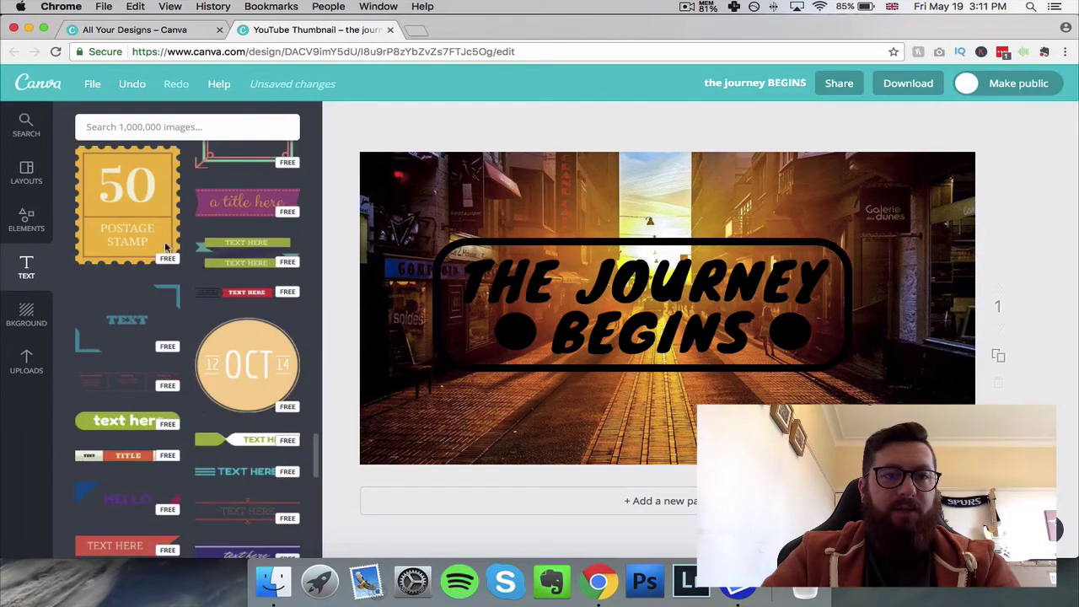
{"action": "left_click", "coordinate": [123, 221]}
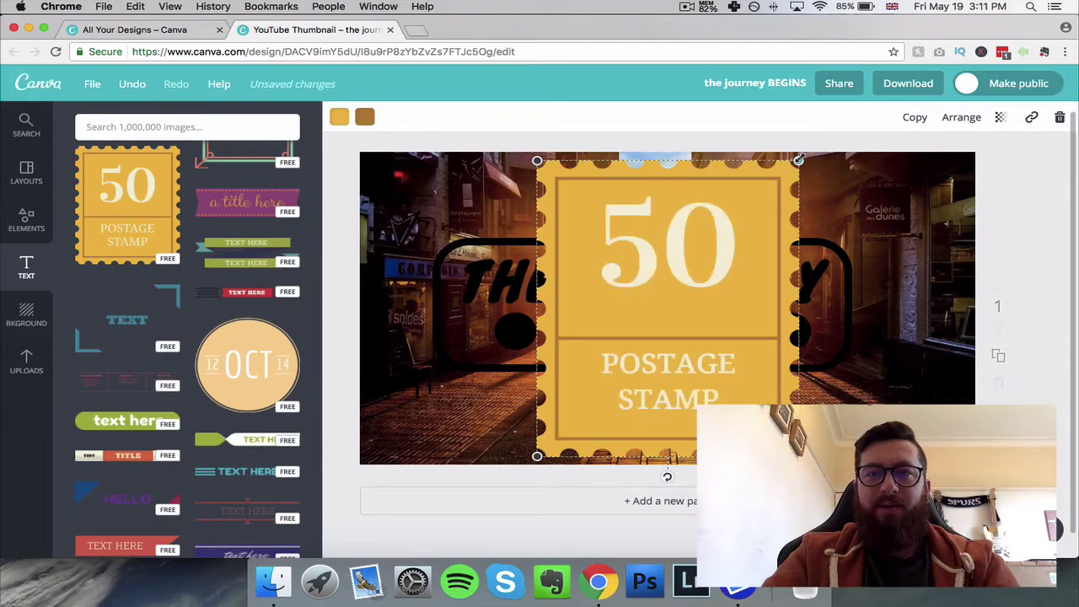
Shrink the postage stamp to a small badge and place it in the upper-right corner of the thumbnail.
{"action": "left_click_drag", "start_coordinate": [797, 159], "coordinate": [612, 370]}
{"action": "left_click_drag", "start_coordinate": [573, 419], "coordinate": [918, 215]}
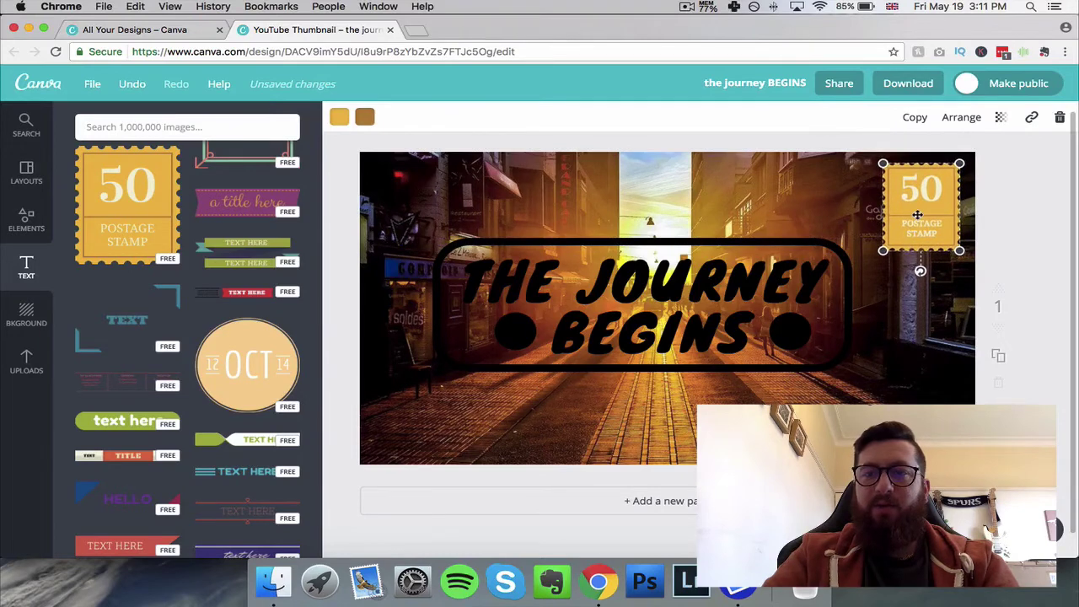
{"action": "left_click", "coordinate": [1009, 222]}
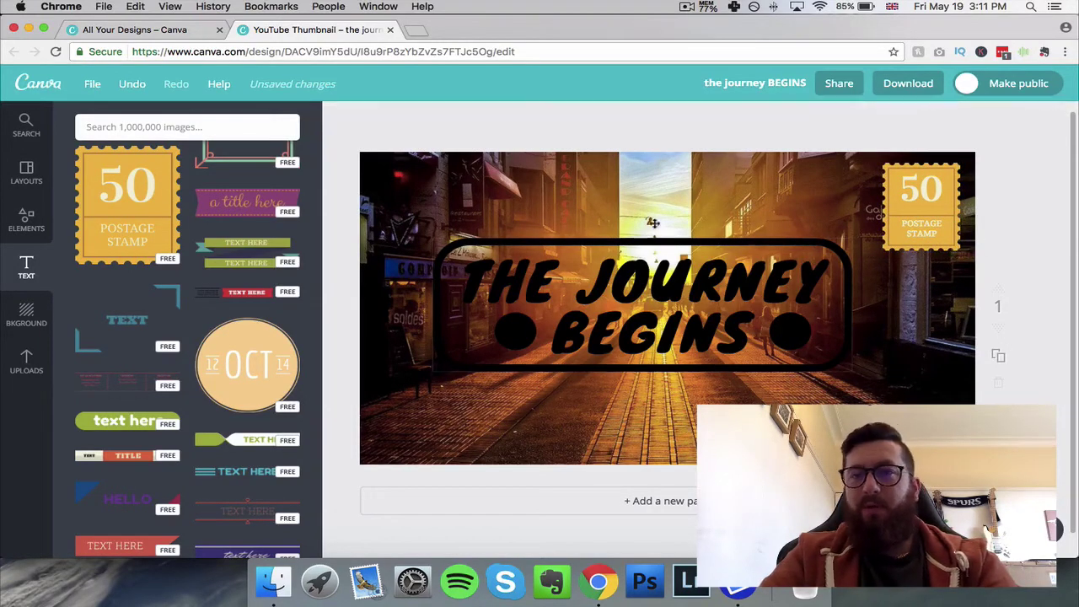
Change the large number on the postage stamp to 25 and select the stamp as a whole.
{"action": "left_click", "coordinate": [923, 225]}
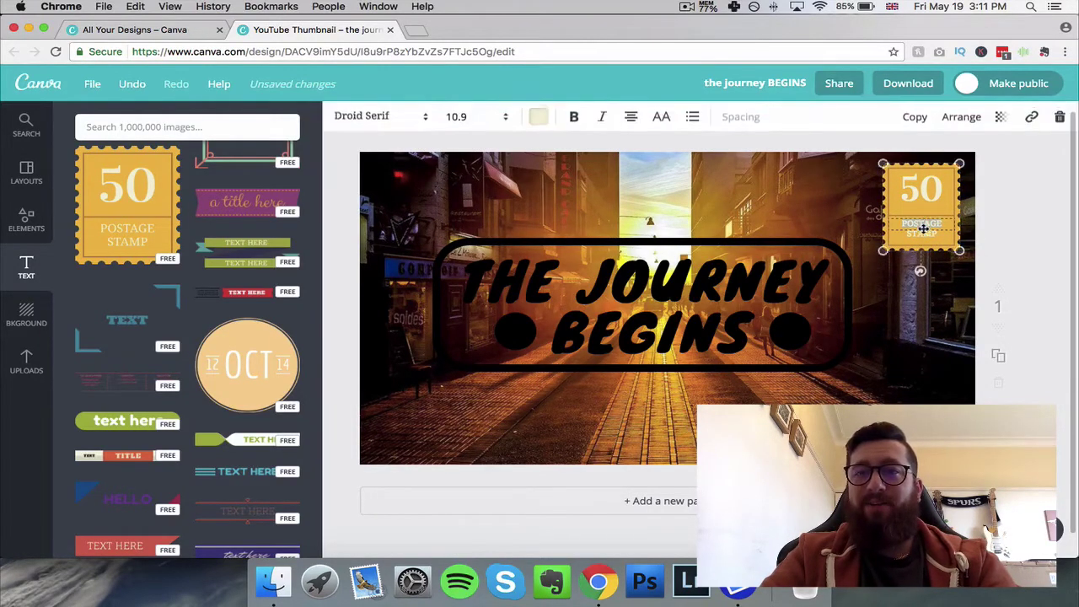
{"action": "double_click", "coordinate": [922, 235]}
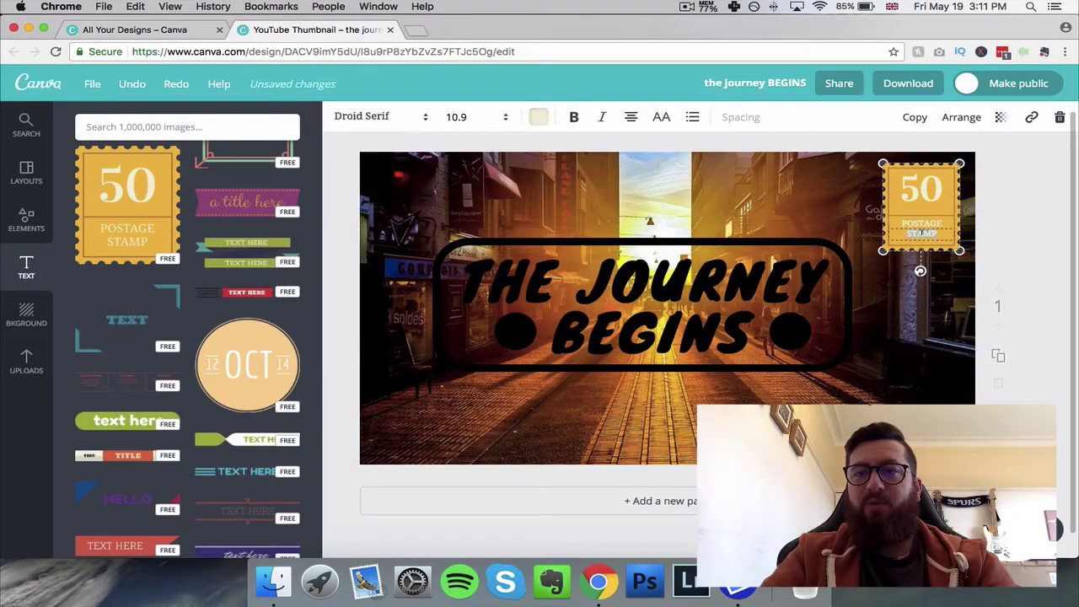
{"action": "double_click", "coordinate": [913, 194]}
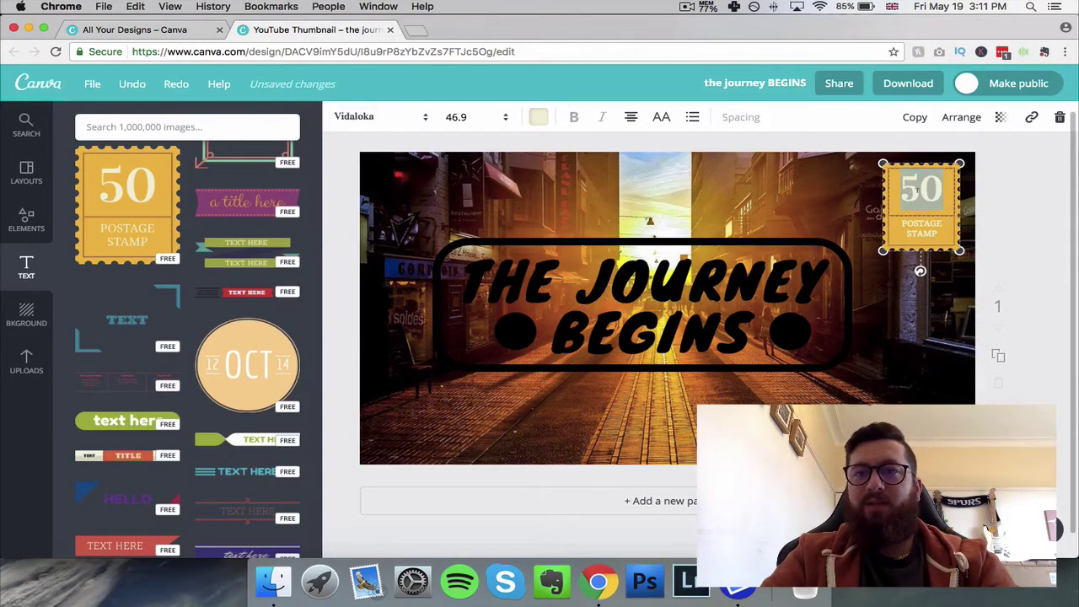
{"action": "type", "text": "25"}
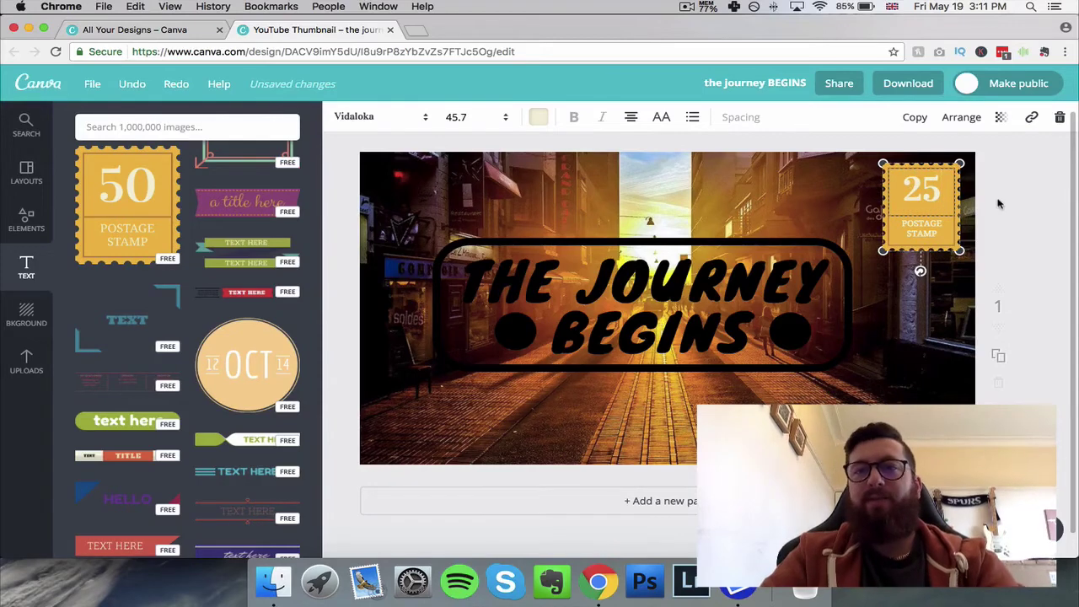
{"action": "left_click", "coordinate": [997, 203]}
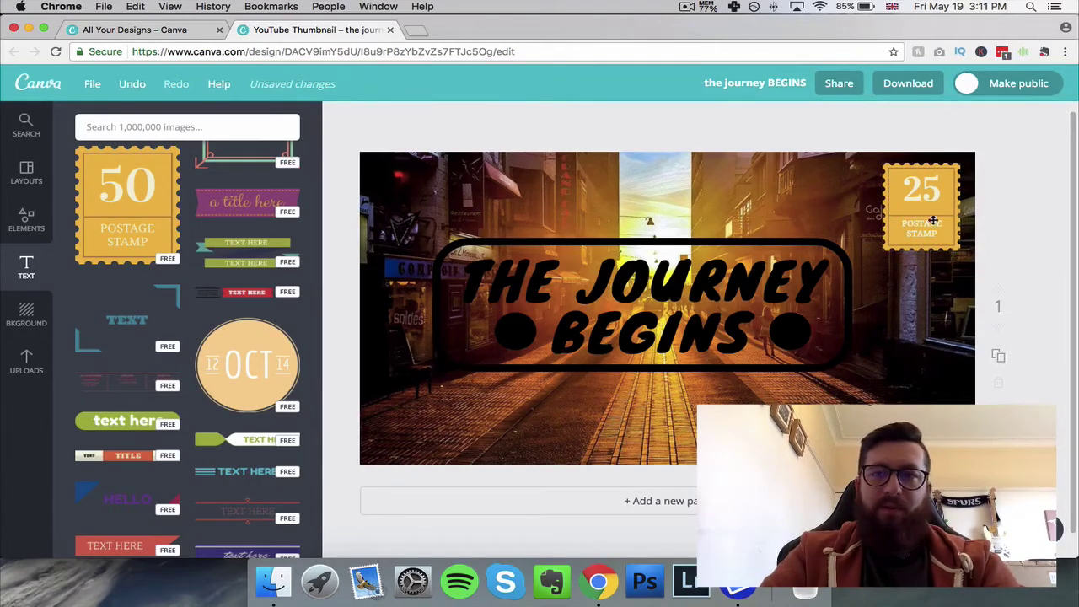
{"action": "left_click", "coordinate": [957, 192]}
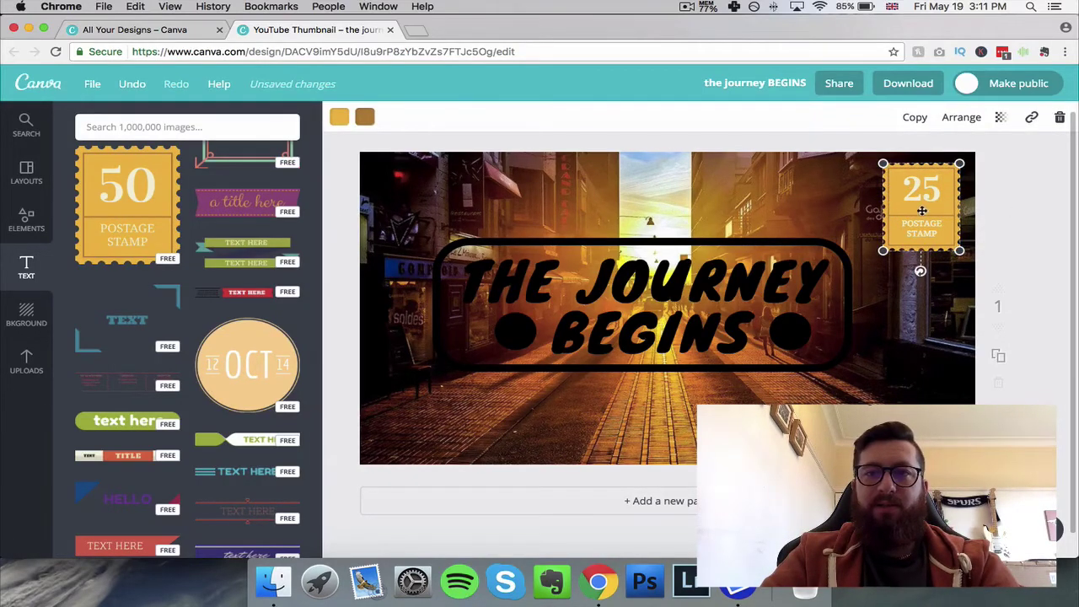
Try the cream and brown document colours for the postage stamp's yellow fill, settle on black, and deselect the stamp.
{"action": "left_click", "coordinate": [339, 119]}
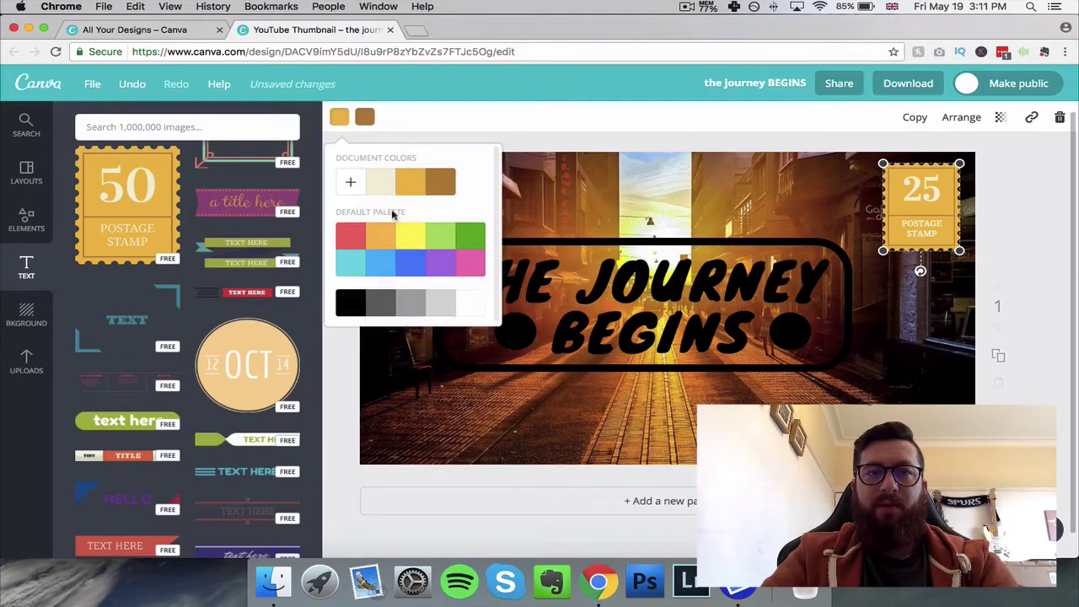
{"action": "left_click", "coordinate": [384, 189]}
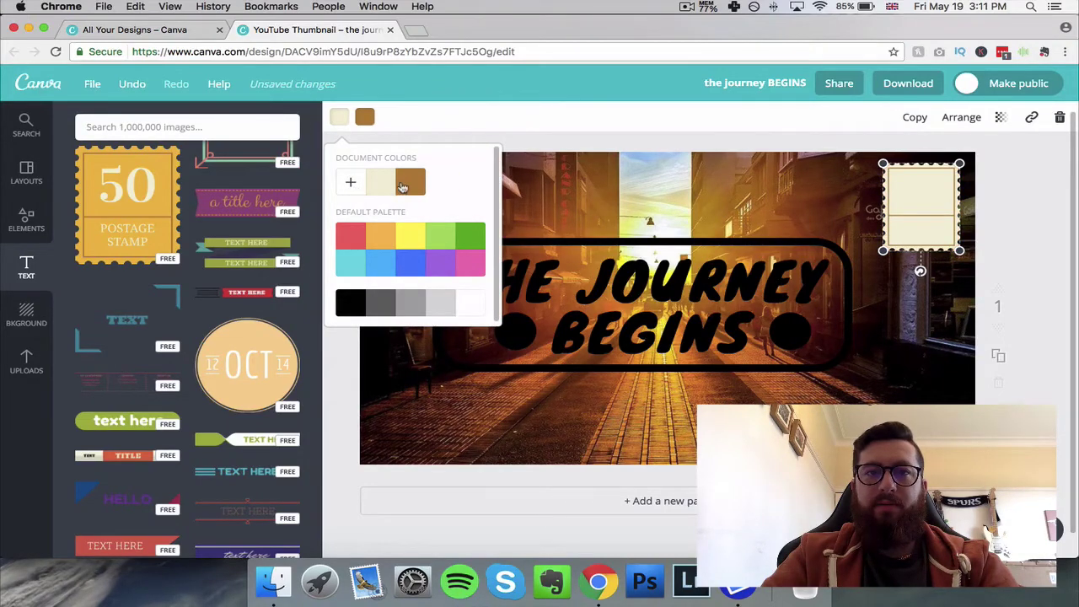
{"action": "left_click", "coordinate": [403, 188]}
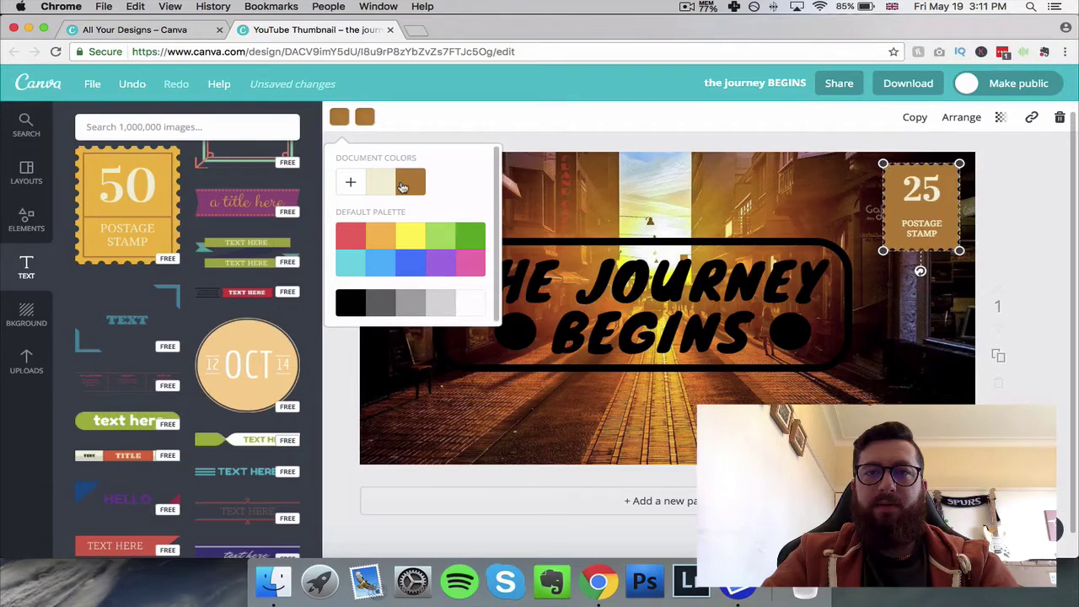
{"action": "left_click", "coordinate": [352, 303]}
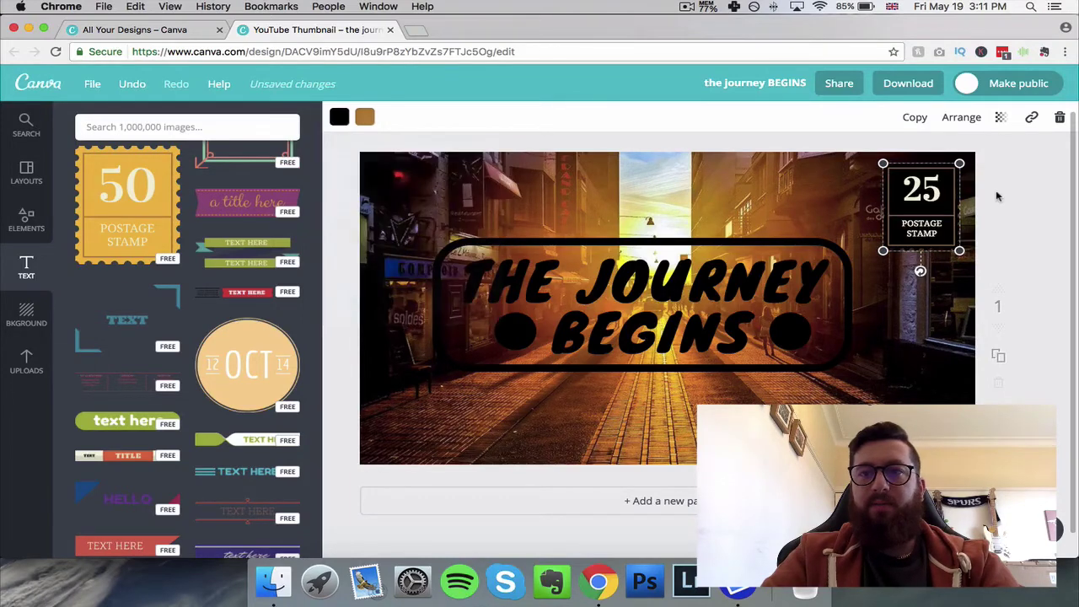
{"action": "left_click", "coordinate": [1003, 239]}
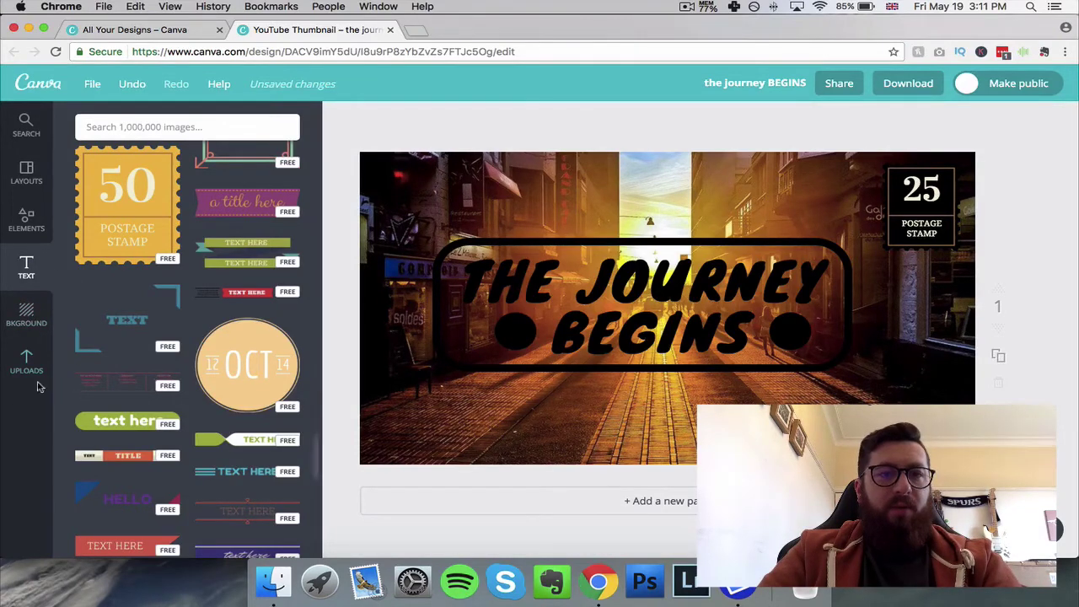
Delete the street photo from the page and apply the free blue hexagon pattern as the background.
{"action": "left_click", "coordinate": [31, 332]}
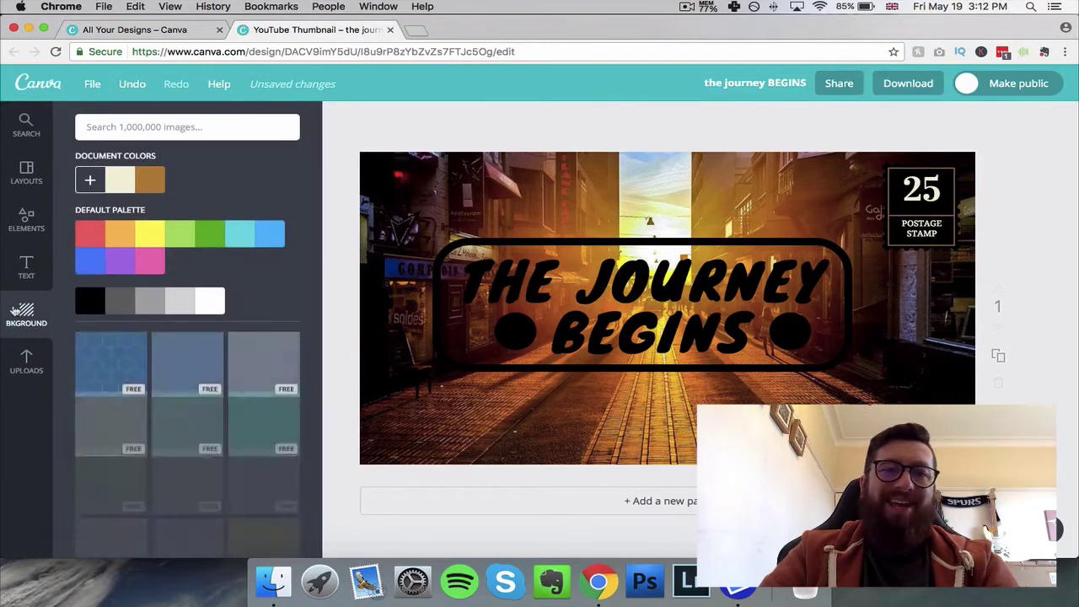
{"action": "left_click", "coordinate": [546, 185]}
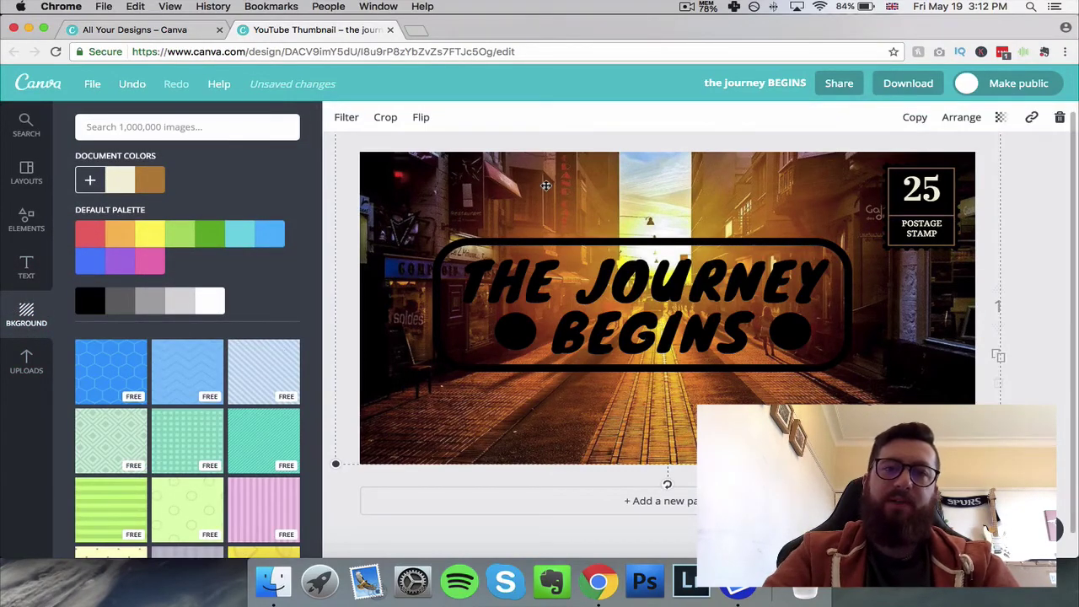
{"action": "key", "text": "Delete"}
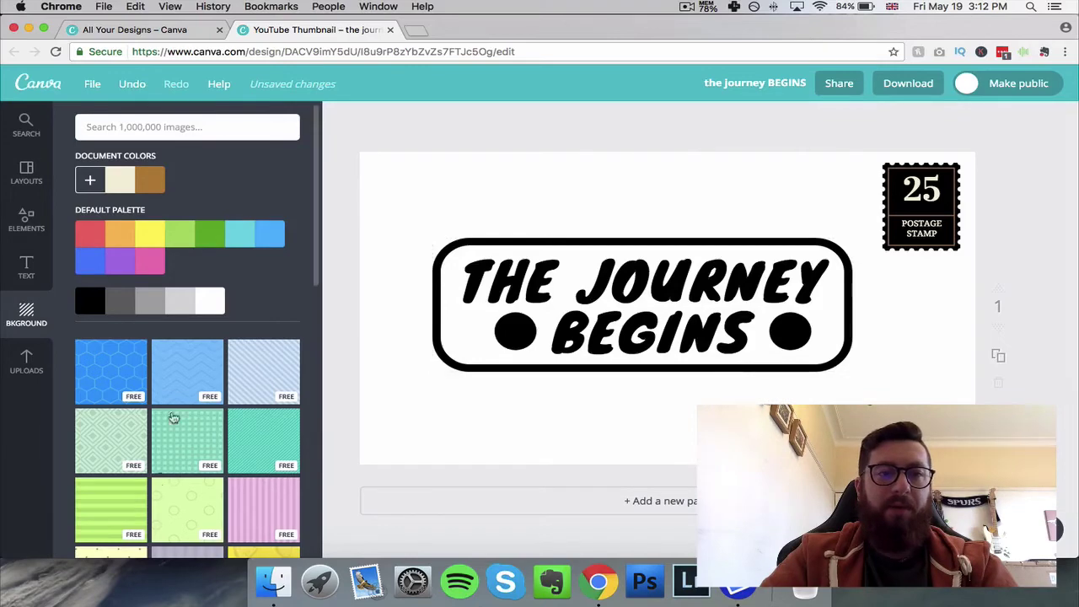
{"action": "scroll", "coordinate": [183, 426], "scroll_direction": "down", "scroll_amount": 1}
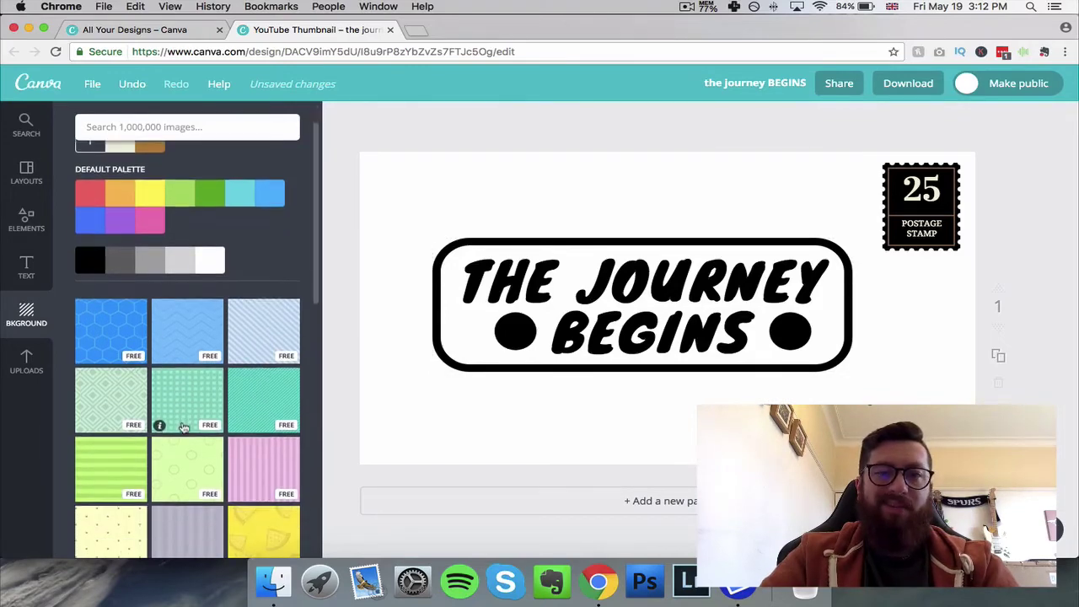
{"action": "scroll", "coordinate": [226, 461], "scroll_direction": "down", "scroll_amount": 8}
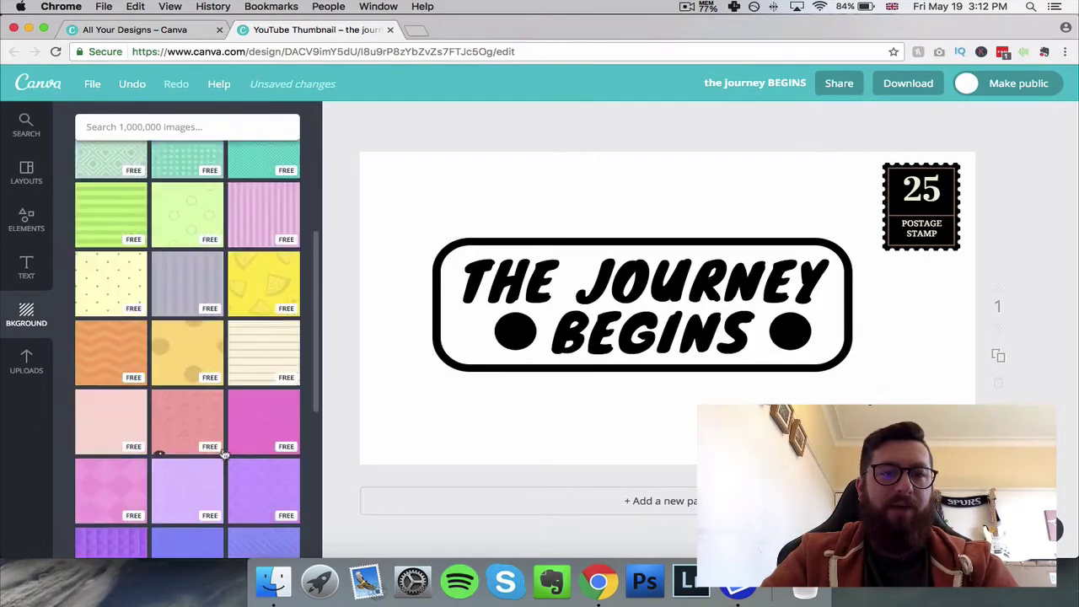
{"action": "scroll", "coordinate": [226, 461], "scroll_direction": "up", "scroll_amount": 6}
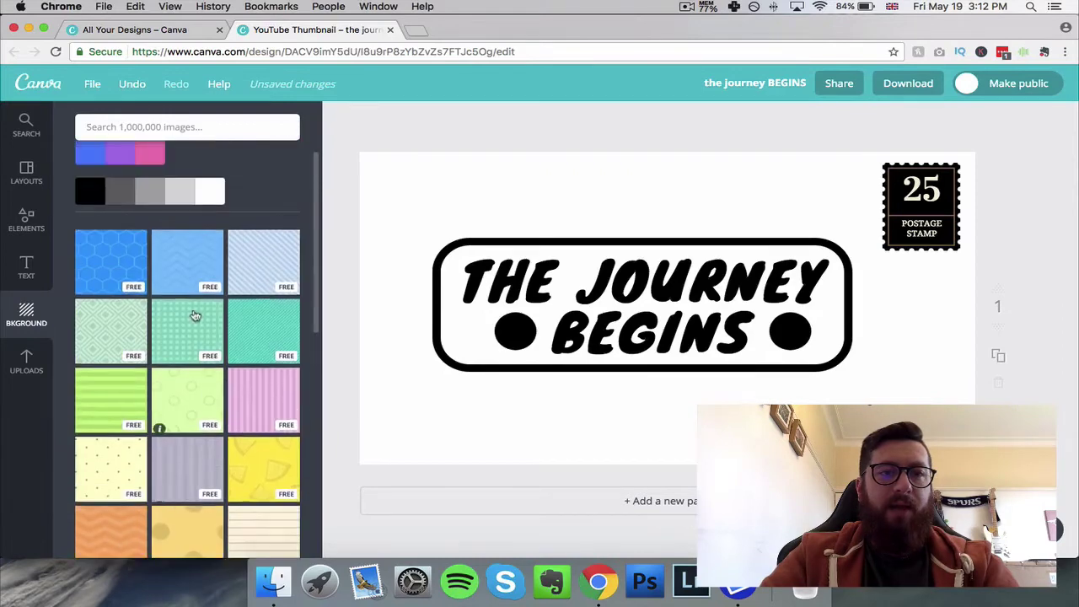
{"action": "left_click", "coordinate": [122, 269]}
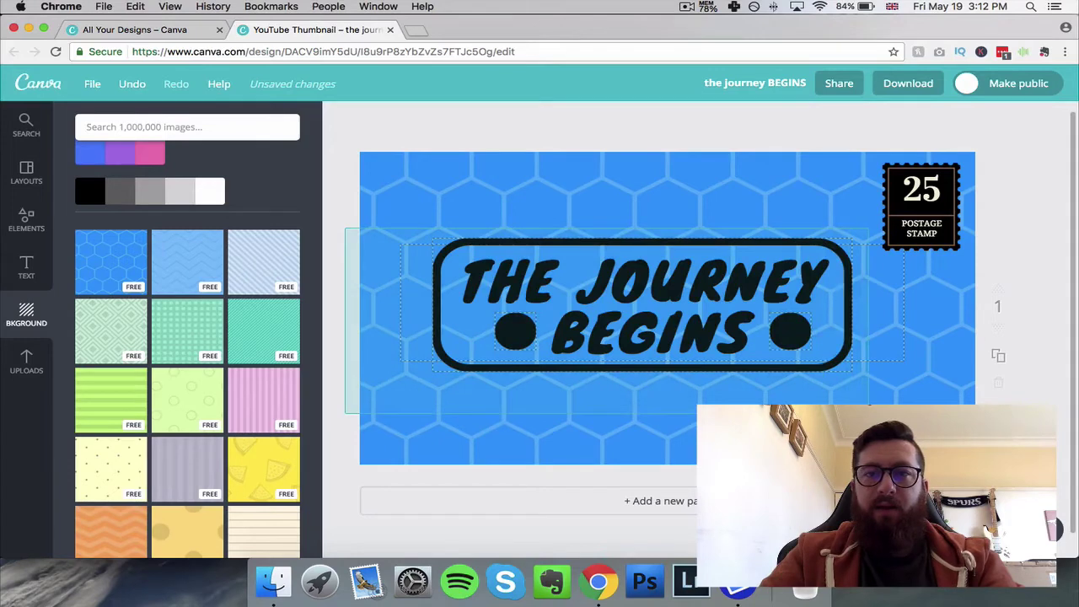
Move the title, both dots and the rounded frame together to the upper-left area of the thumbnail.
{"action": "left_click", "coordinate": [452, 270]}
{"action": "left_click_drag", "start_coordinate": [629, 288], "coordinate": [579, 217]}
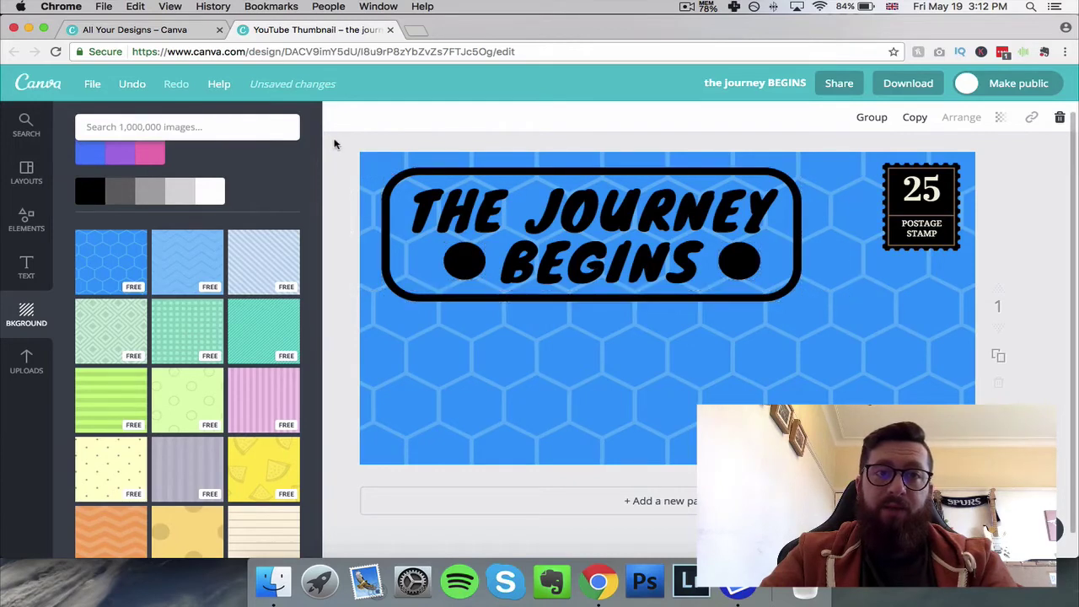
{"action": "mouse_move", "coordinate": [338, 139]}
{"action": "left_mouse_down"}
{"action": "mouse_move", "coordinate": [841, 368]}
{"action": "mouse_move", "coordinate": [536, 251]}
{"action": "mouse_move", "coordinate": [353, 154]}
{"action": "left_mouse_up"}
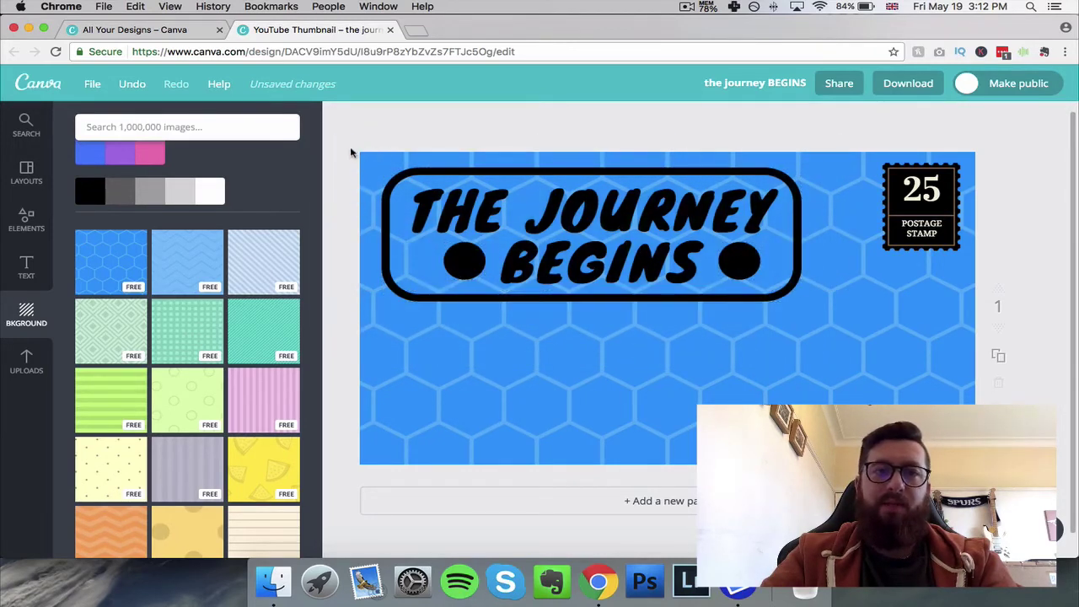
Upload the image YTplay.png from the Canva folder to the personal uploads.
{"action": "left_click", "coordinate": [27, 361]}
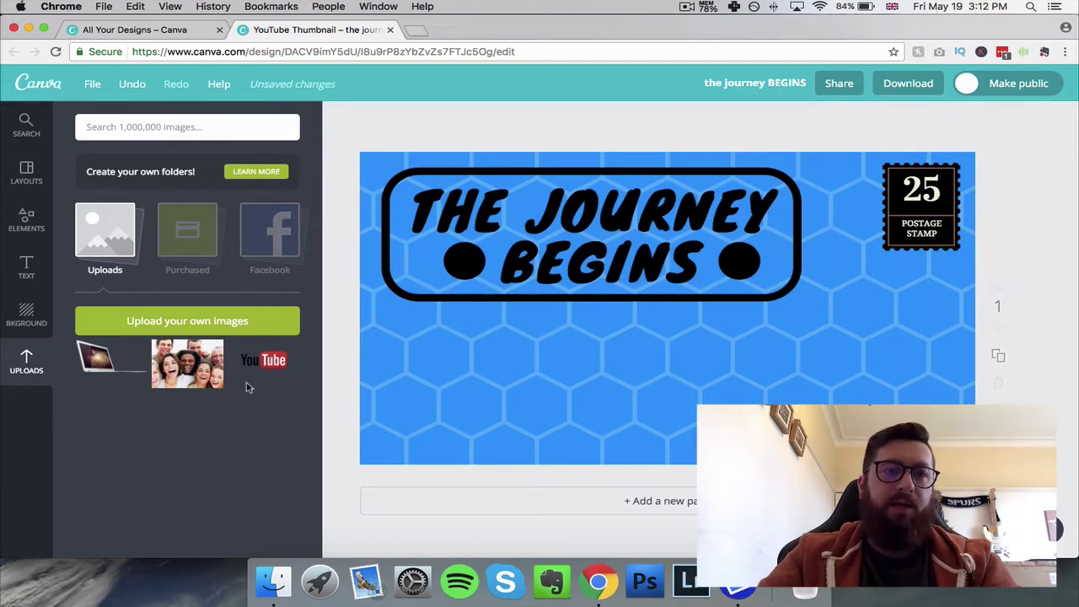
{"action": "left_click", "coordinate": [242, 323]}
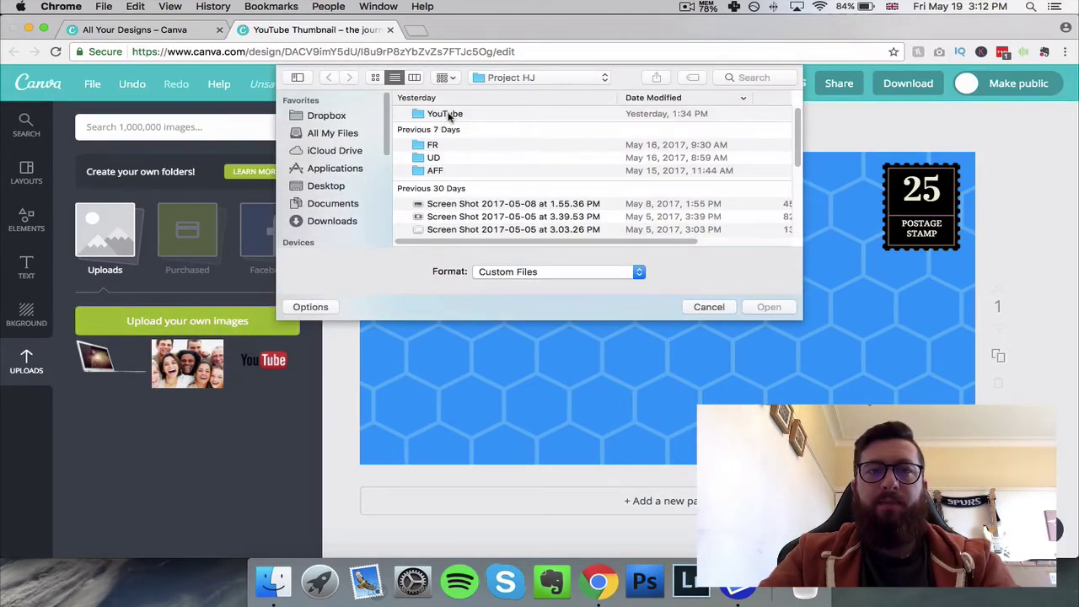
{"action": "left_click", "coordinate": [341, 186]}
{"action": "double_click", "coordinate": [440, 117]}
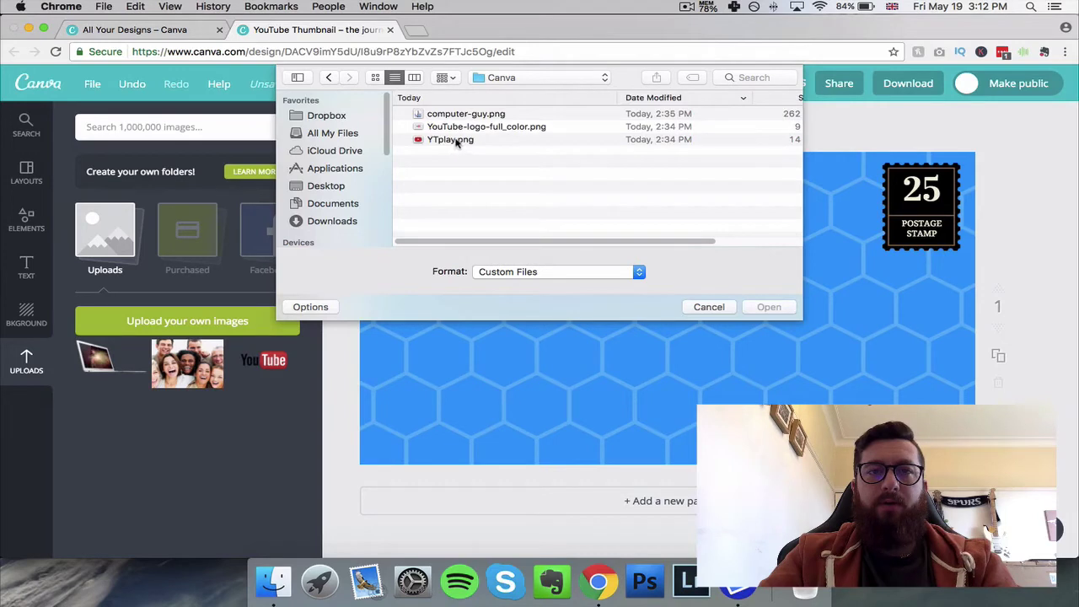
{"action": "left_click", "coordinate": [456, 141]}
{"action": "left_click", "coordinate": [775, 309]}
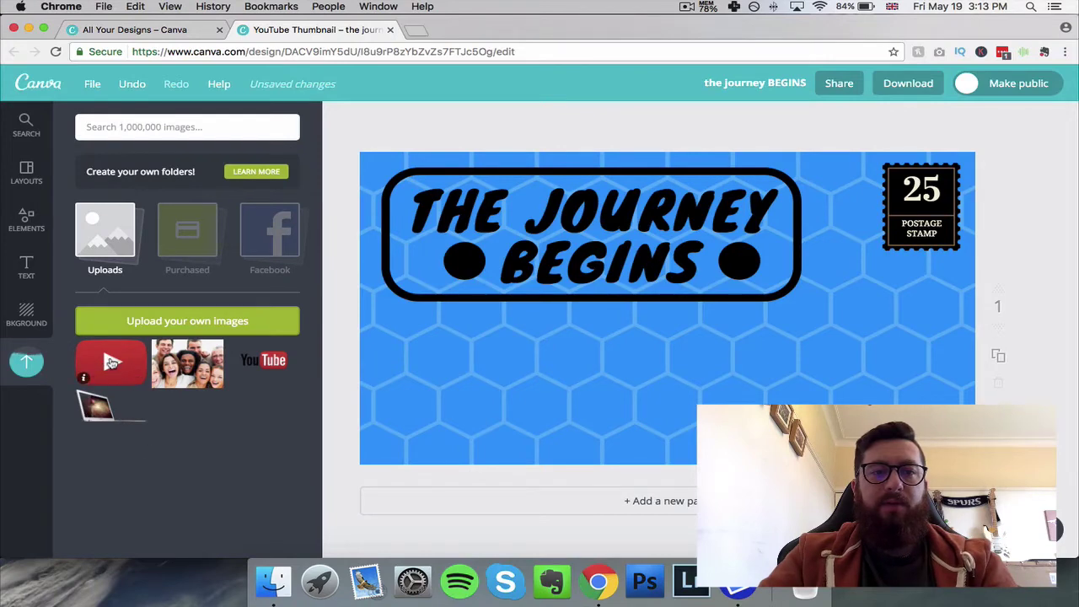
Add the uploaded red play button to the page, shrink it and place it in the thumbnail's lower-right corner.
{"action": "left_click", "coordinate": [112, 362]}
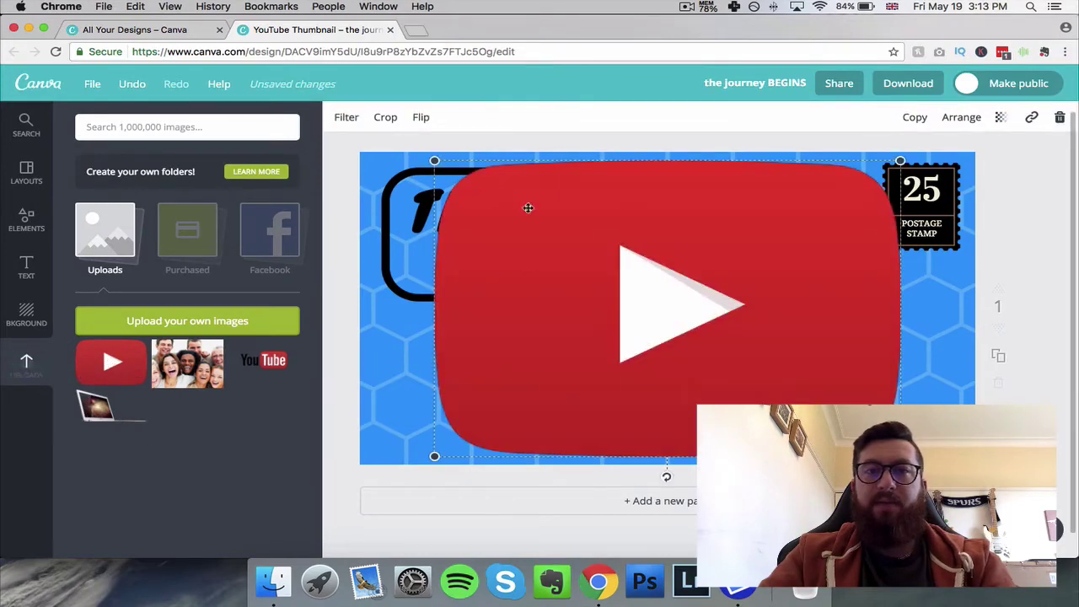
{"action": "left_click_drag", "start_coordinate": [672, 363], "coordinate": [791, 386]}
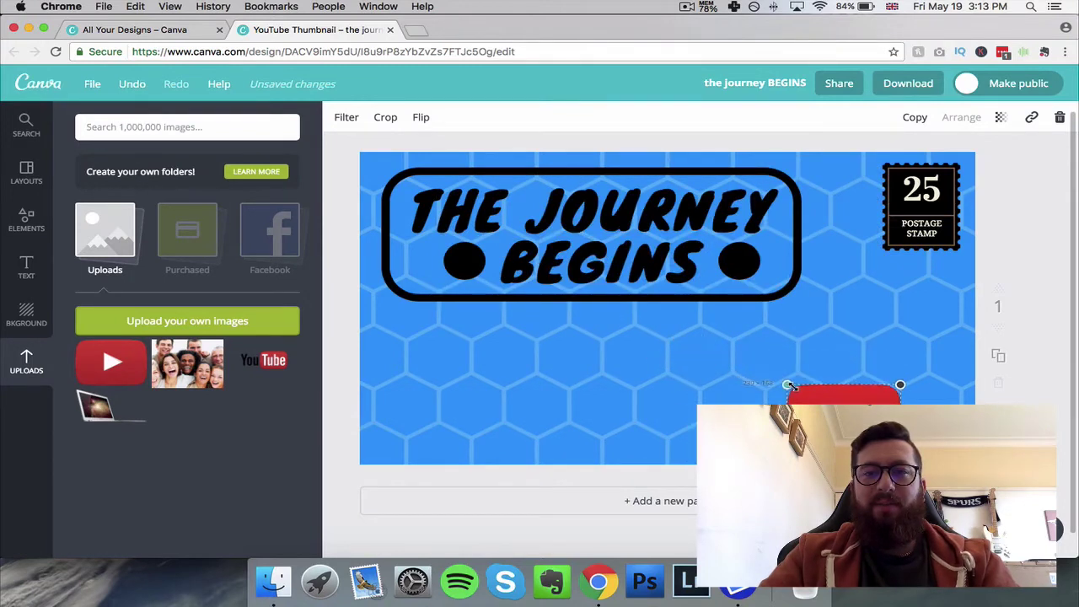
{"action": "left_click_drag", "start_coordinate": [836, 417], "coordinate": [874, 399]}
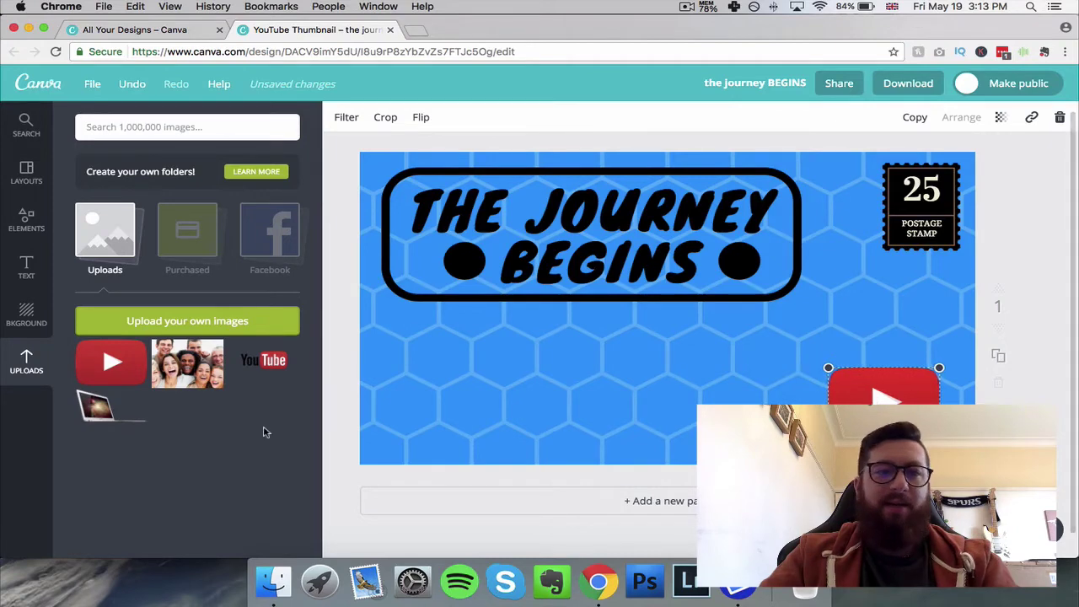
Upload the image computer-guy.png from the Canva folder to the personal uploads.
{"action": "left_click", "coordinate": [236, 321]}
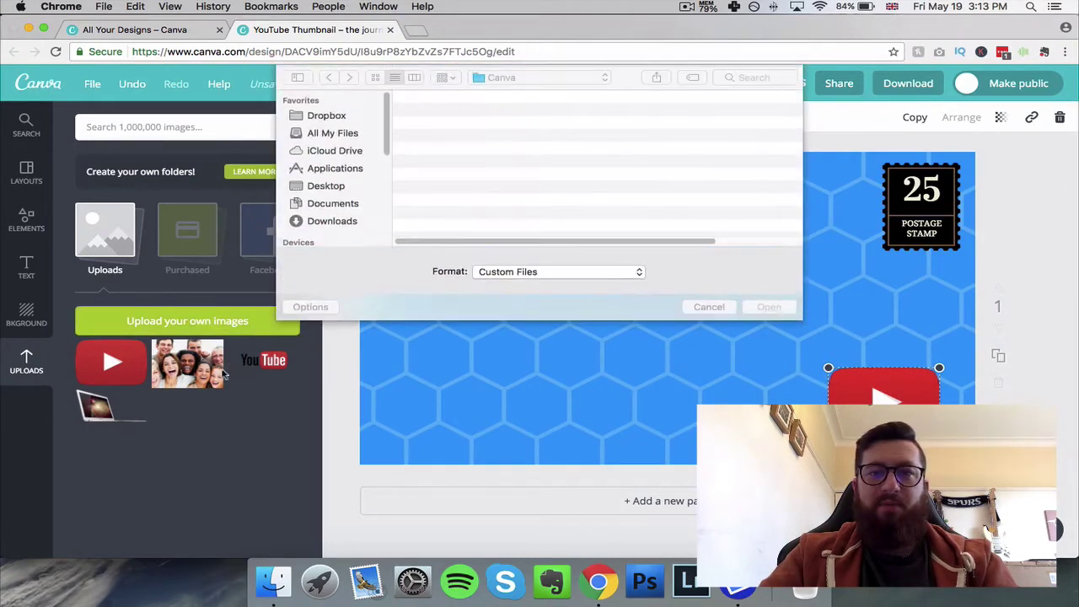
{"action": "left_click", "coordinate": [487, 127]}
{"action": "left_click", "coordinate": [481, 113]}
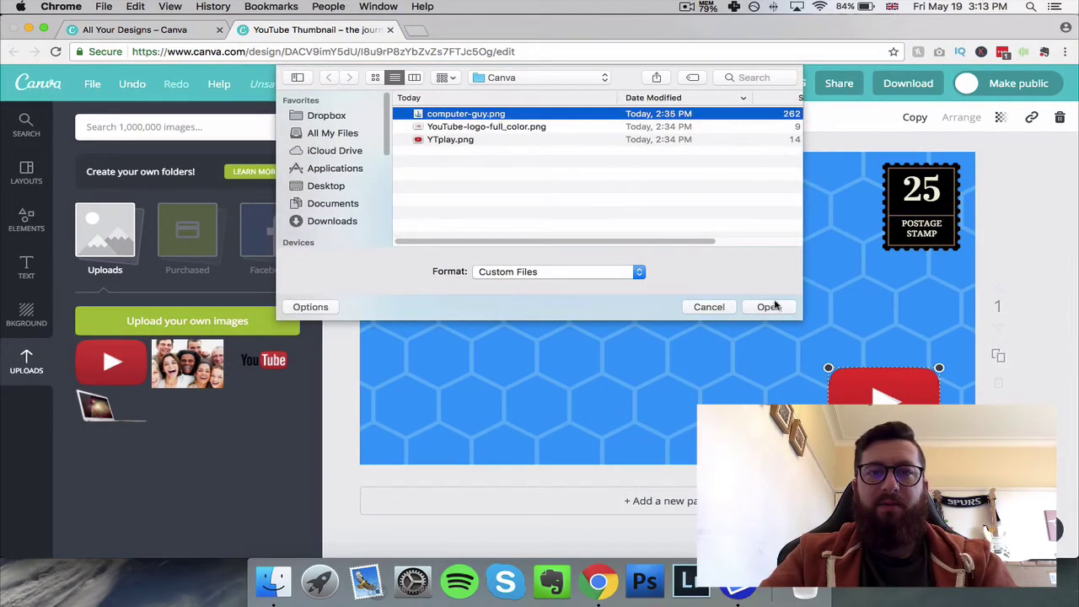
{"action": "left_click", "coordinate": [769, 307]}
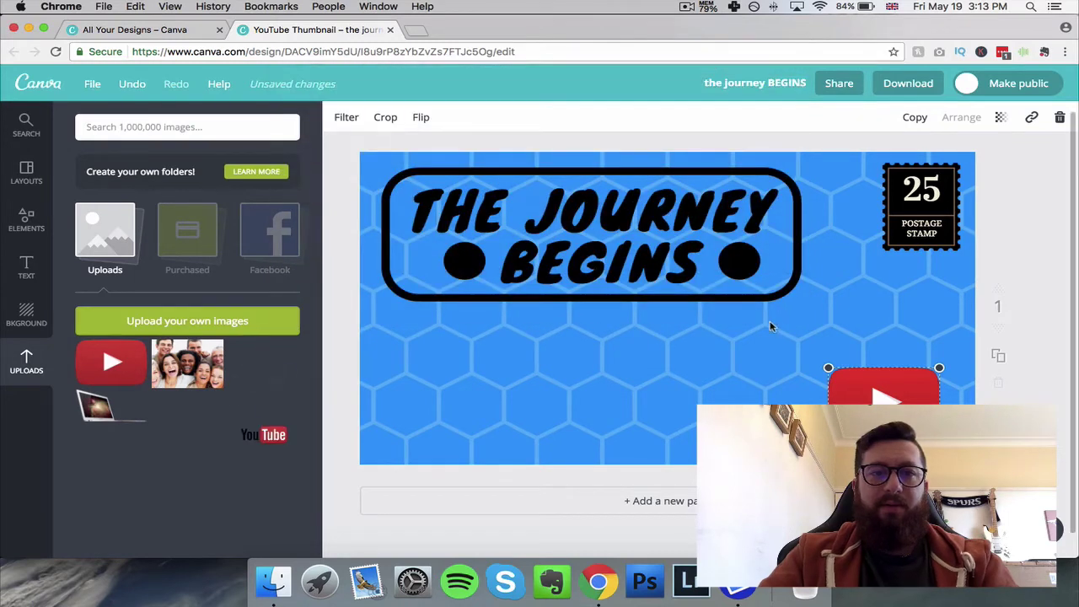
Move the play button to the thumbnail's lower left and place the uploaded man with the laptop at its lower right.
{"action": "left_click_drag", "start_coordinate": [902, 408], "coordinate": [495, 386]}
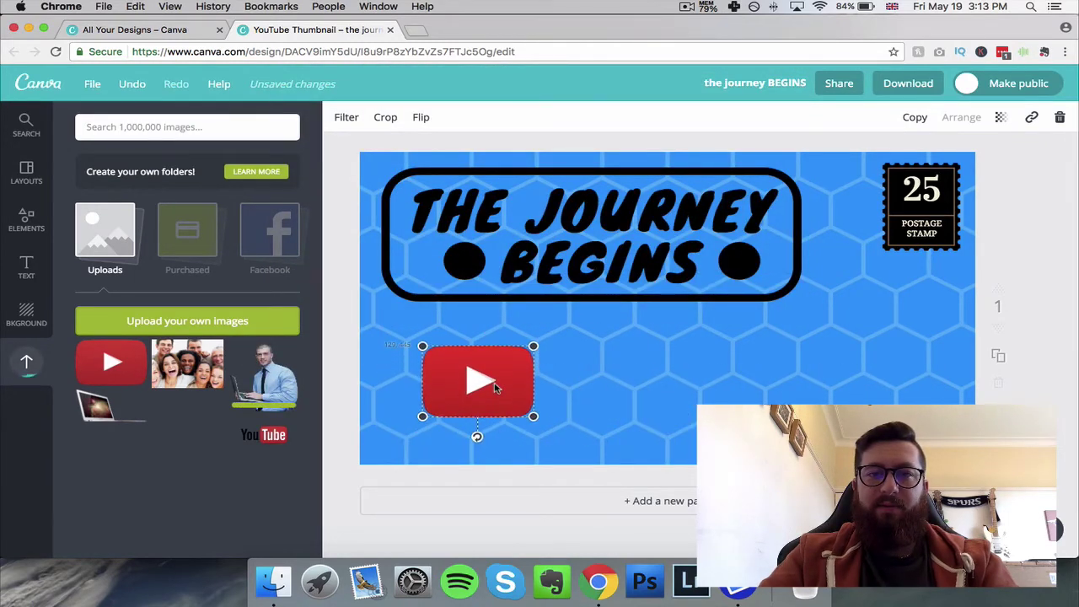
{"action": "left_click", "coordinate": [524, 474]}
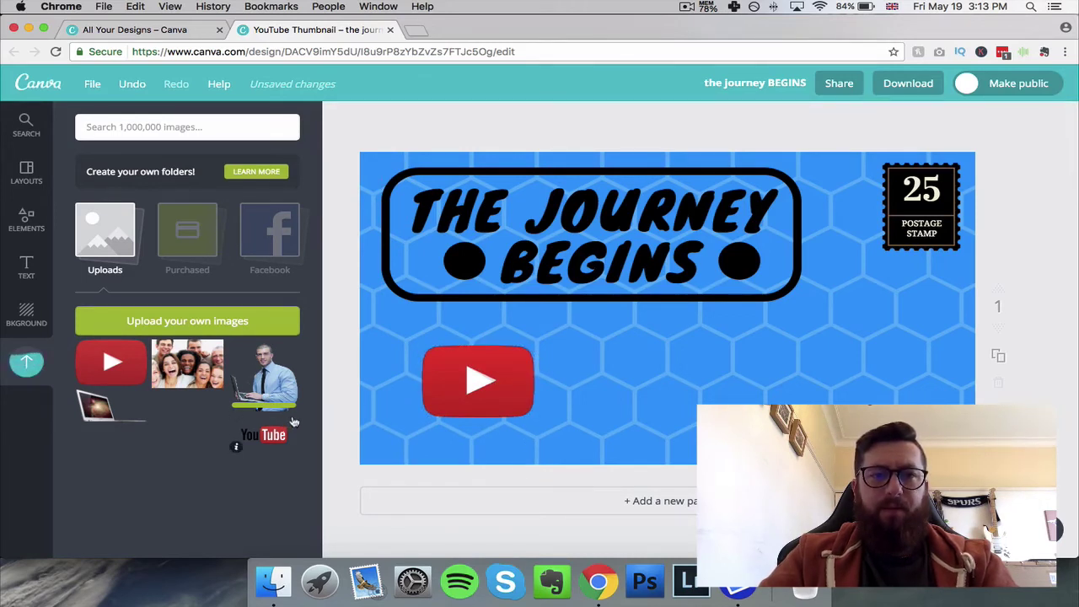
{"action": "left_click_drag", "start_coordinate": [294, 421], "coordinate": [854, 371]}
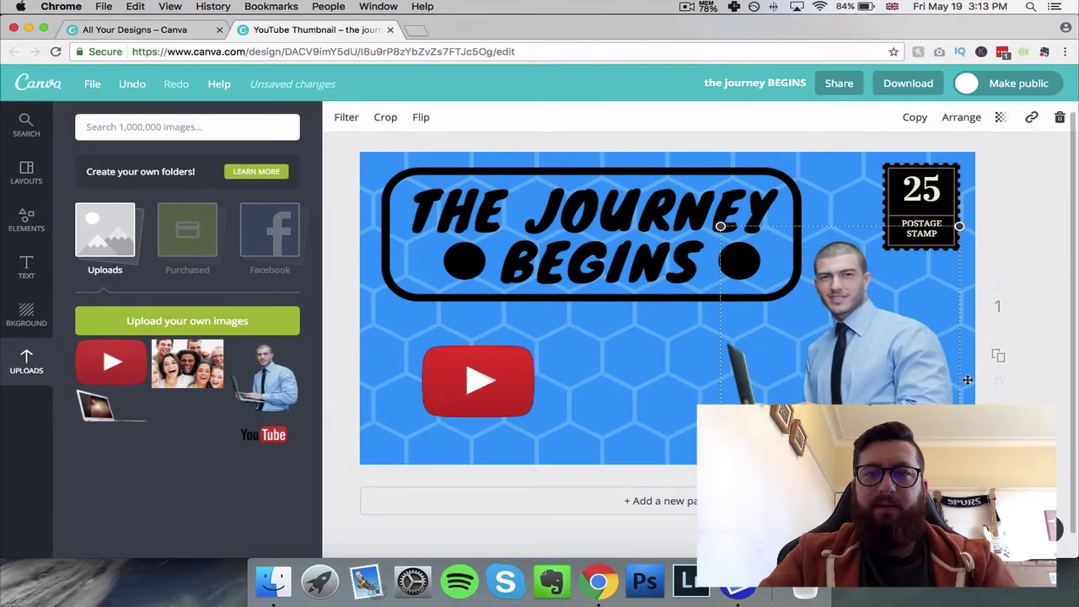
{"action": "left_click", "coordinate": [1011, 329]}
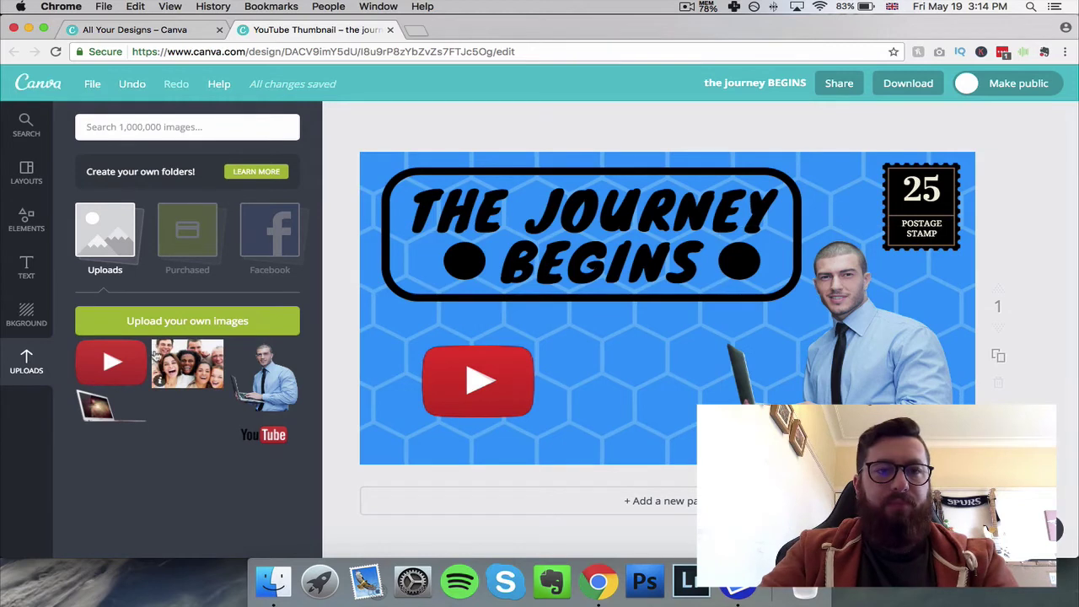
Enlarge the red play button and position it beneath the framed title, clear of the frame.
{"action": "left_click_drag", "start_coordinate": [511, 383], "coordinate": [603, 372]}
{"action": "left_click", "coordinate": [564, 365]}
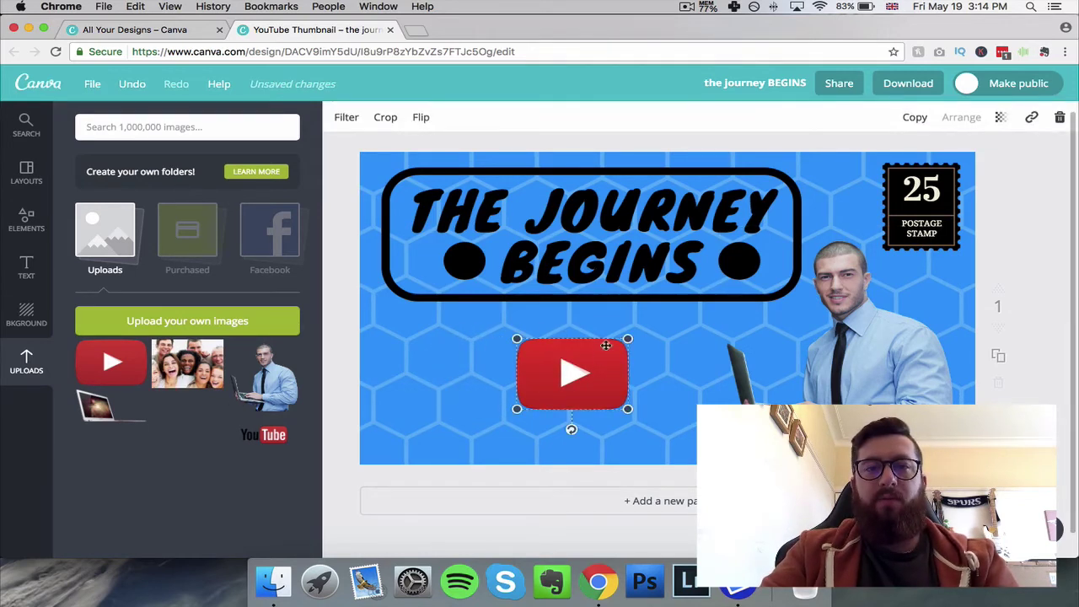
{"action": "left_click_drag", "start_coordinate": [627, 338], "coordinate": [708, 291]}
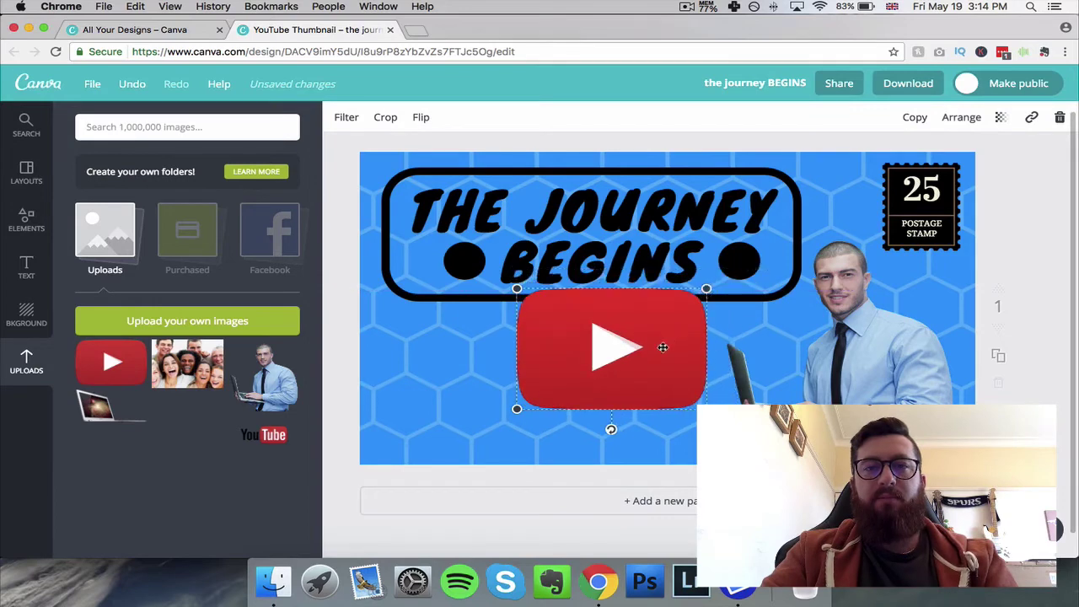
{"action": "left_click_drag", "start_coordinate": [662, 348], "coordinate": [611, 372]}
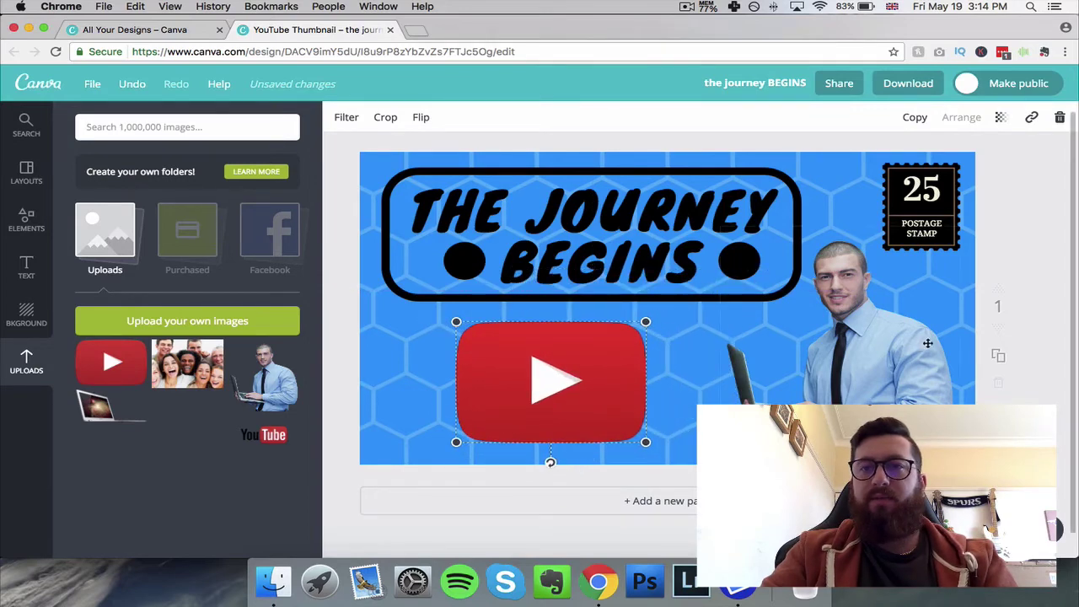
Flip the picture of the man with the laptop horizontally and deselect it.
{"action": "left_click", "coordinate": [864, 373]}
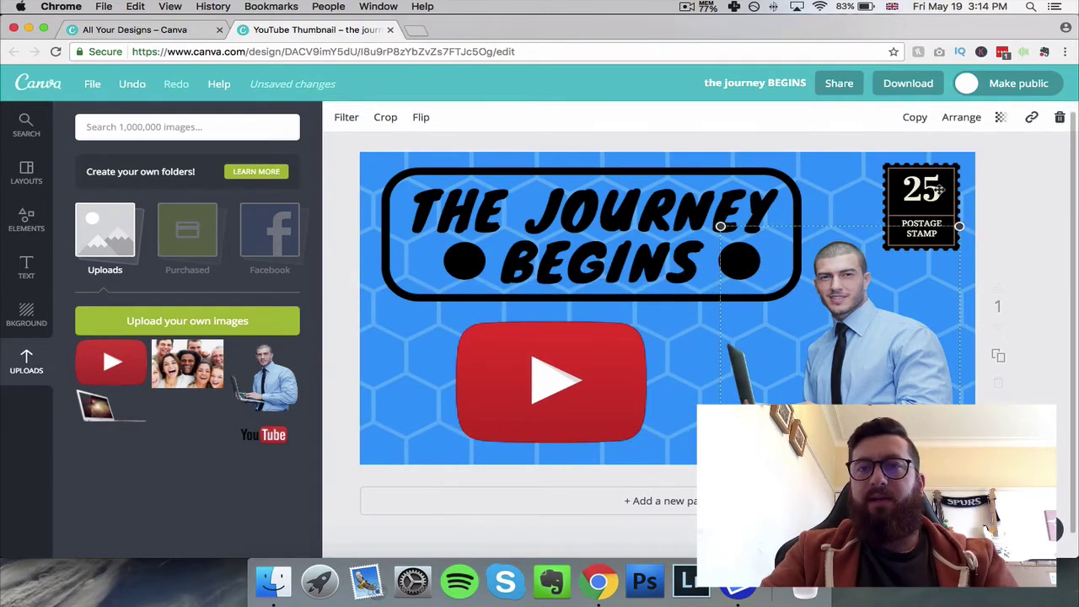
{"action": "left_click", "coordinate": [420, 124]}
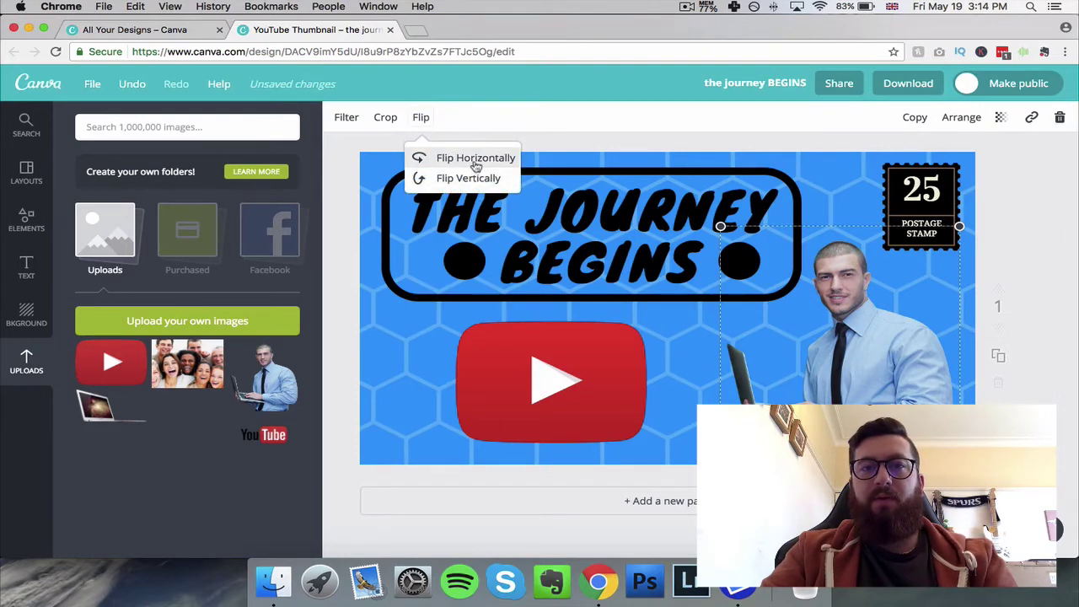
{"action": "left_click", "coordinate": [475, 160]}
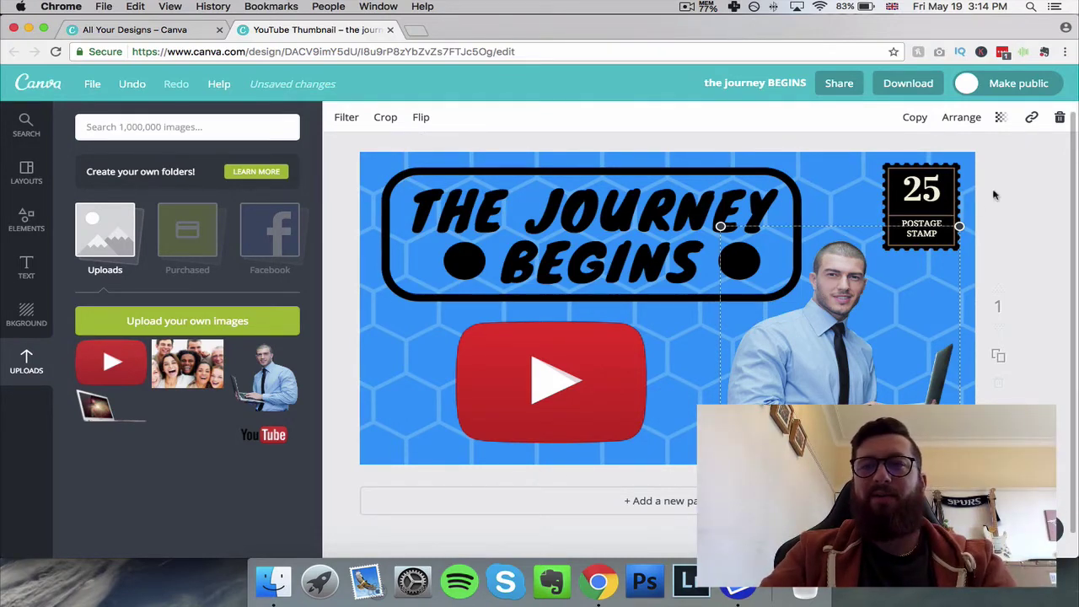
{"action": "left_click", "coordinate": [991, 233]}
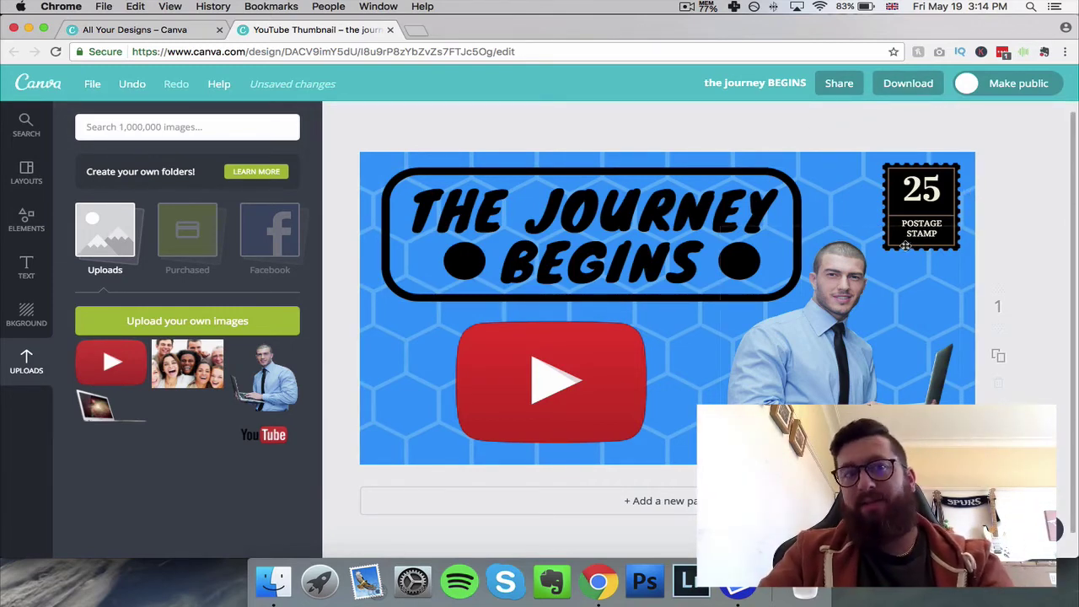
Download the finished thumbnail design as a PNG file.
{"action": "left_click", "coordinate": [901, 91]}
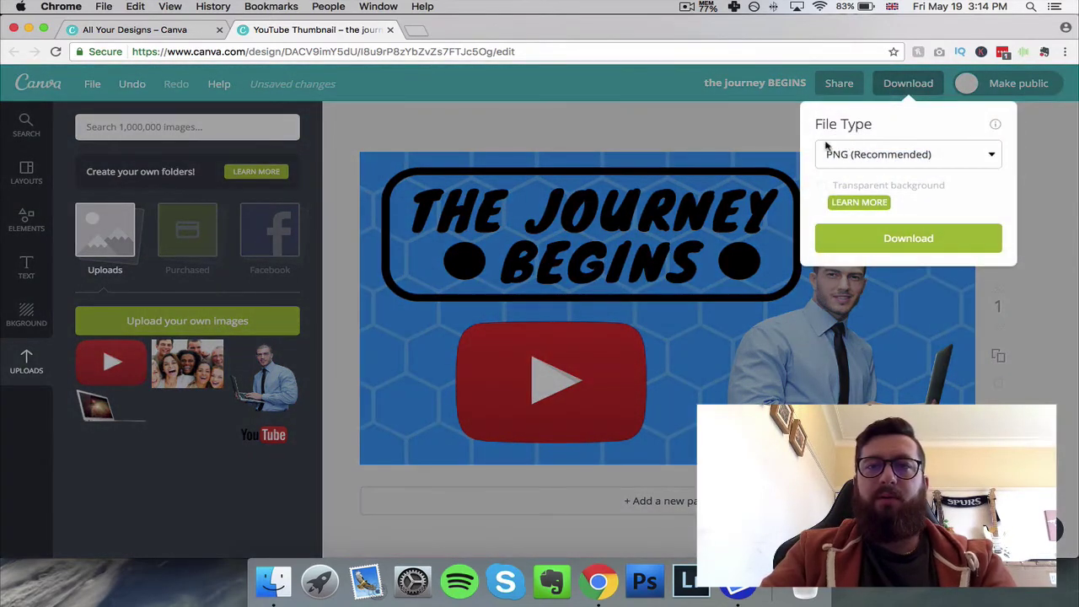
{"action": "left_click", "coordinate": [883, 152]}
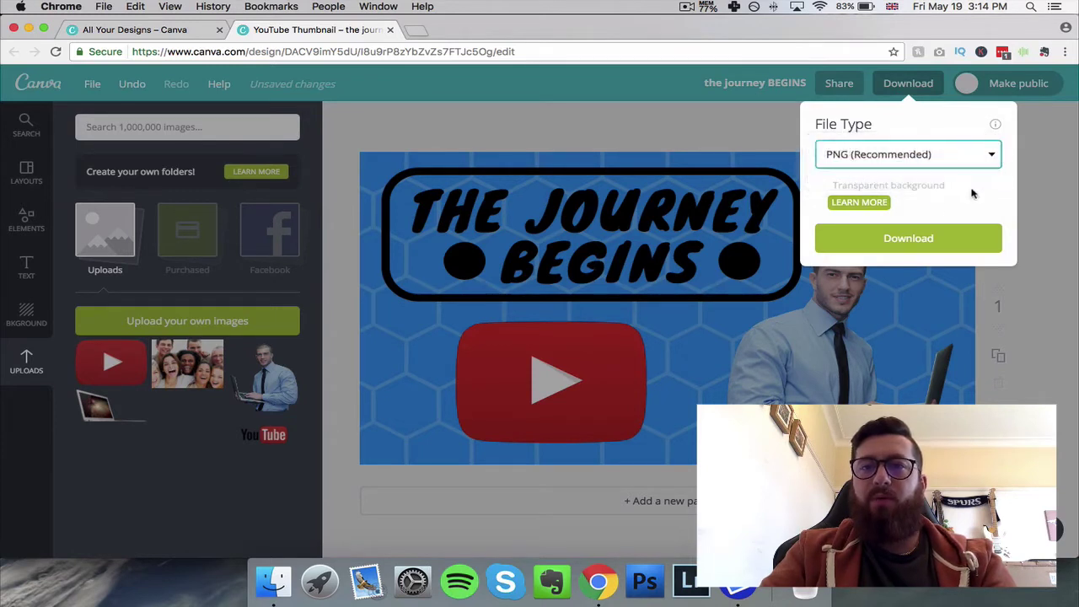
{"action": "left_click", "coordinate": [1011, 143]}
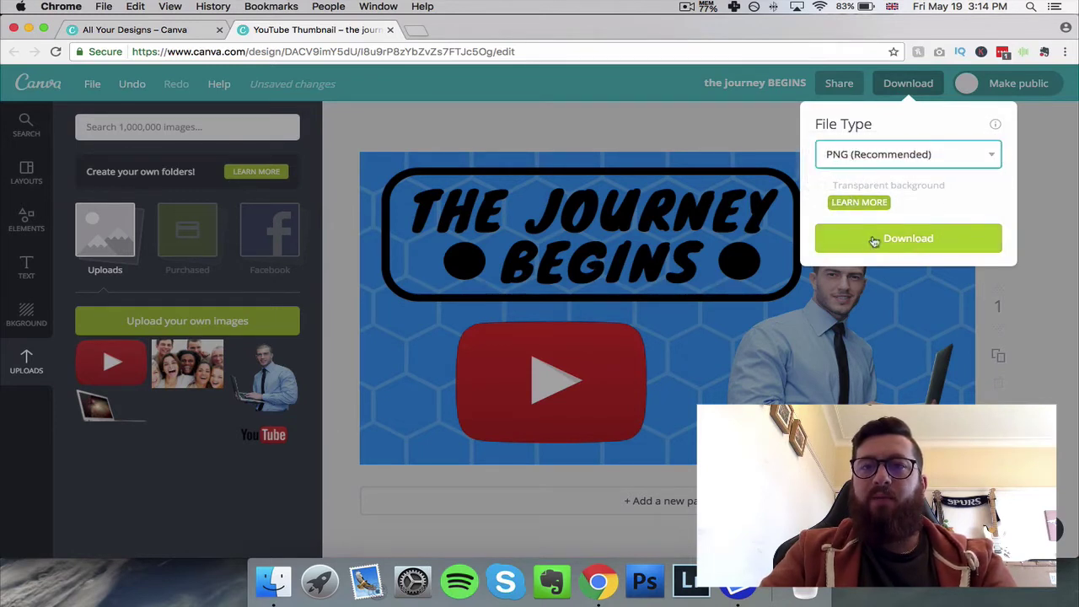
{"action": "left_click", "coordinate": [943, 241]}
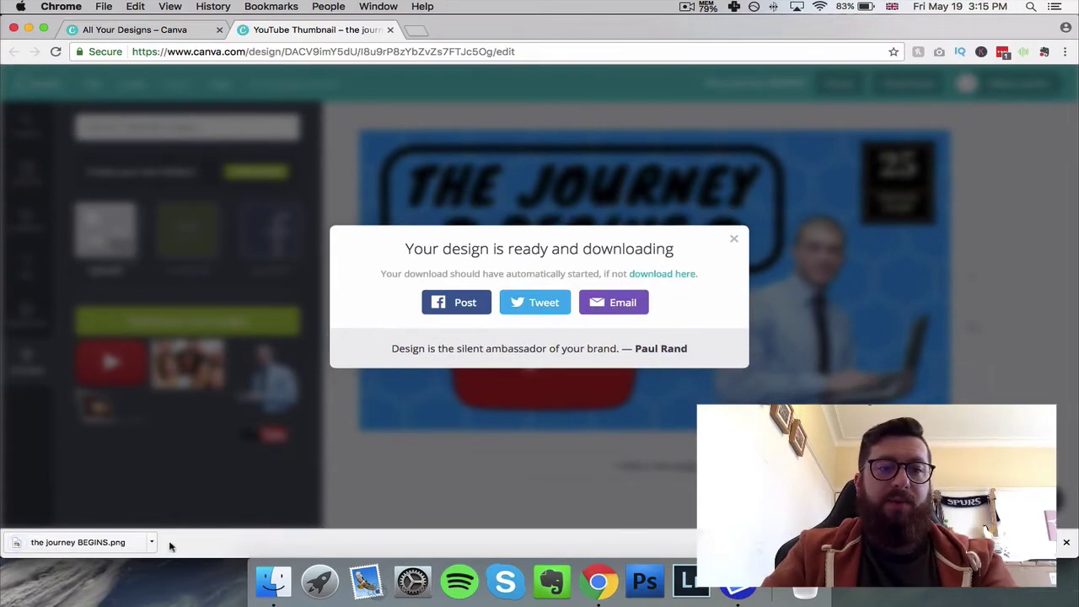
Open the downloaded file the journey BEGINS.png in Preview to examine the exported thumbnail, and close it and the download message.
{"action": "left_click", "coordinate": [97, 548]}
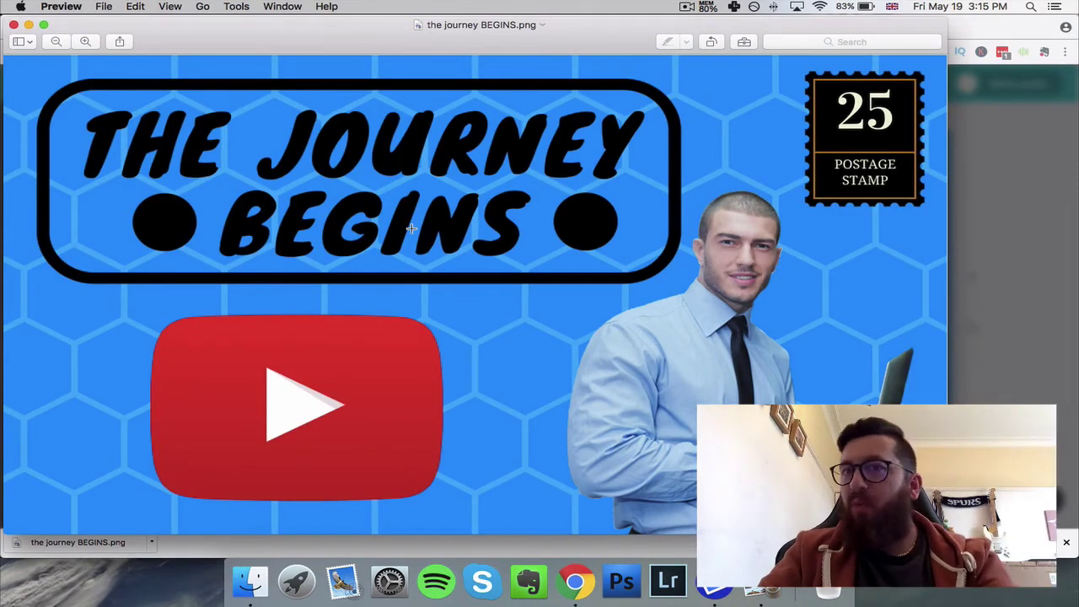
{"action": "left_click", "coordinate": [14, 25]}
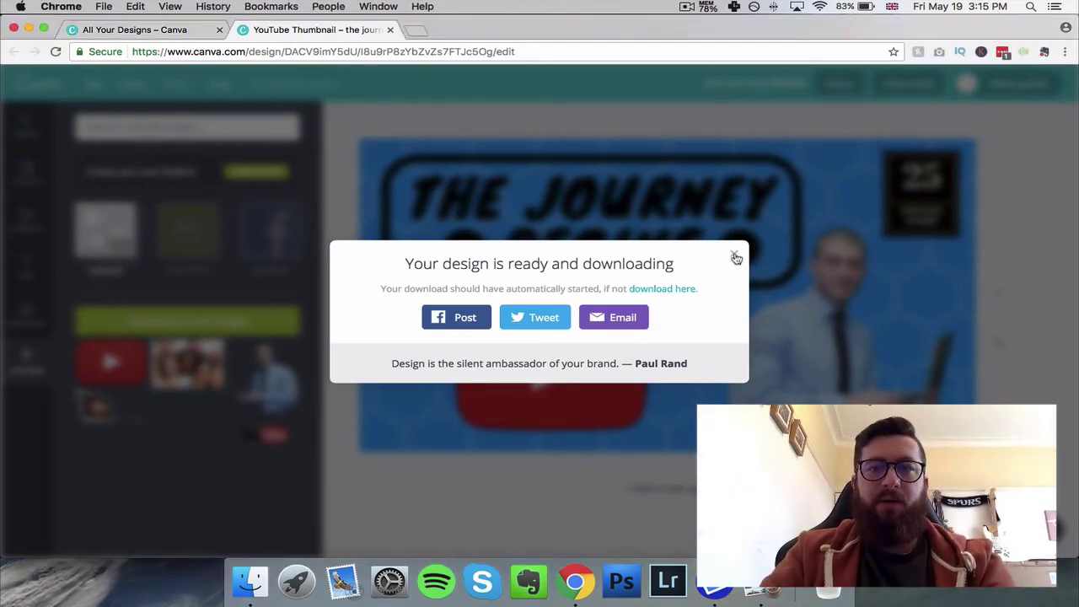
{"action": "left_click", "coordinate": [734, 255]}
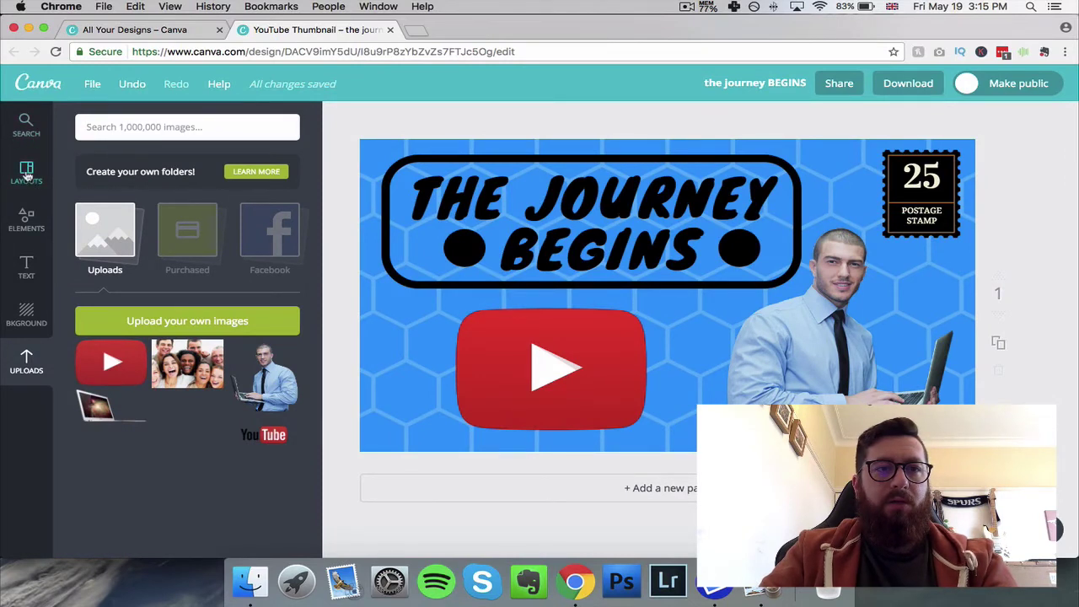
Close the YouTube thumbnail design, leaving its page to return to the design overview.
{"action": "left_click", "coordinate": [27, 174]}
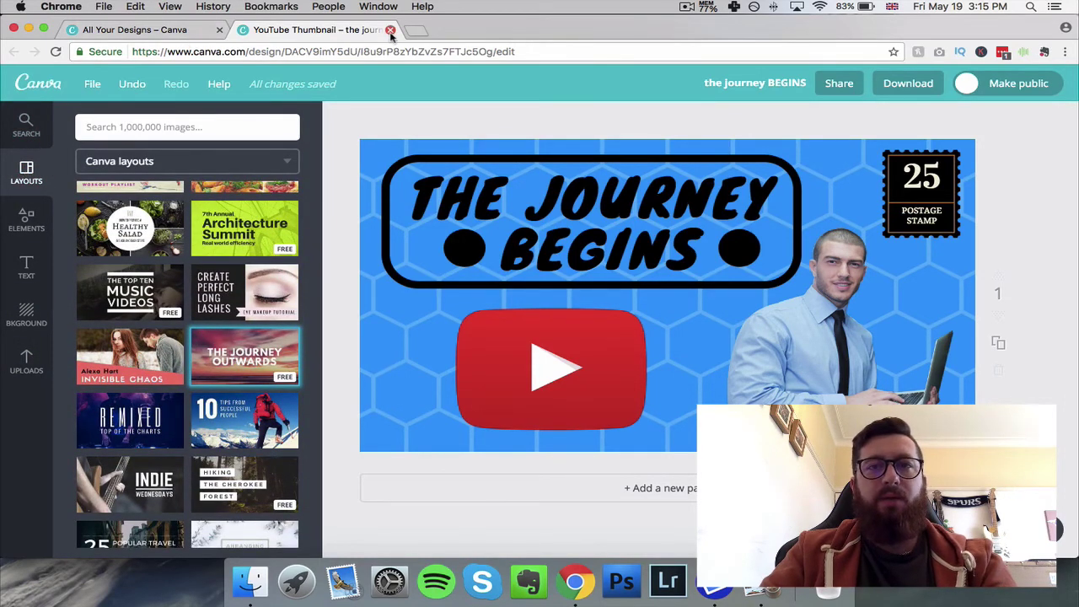
{"action": "left_click", "coordinate": [390, 30]}
{"action": "left_click", "coordinate": [647, 209]}
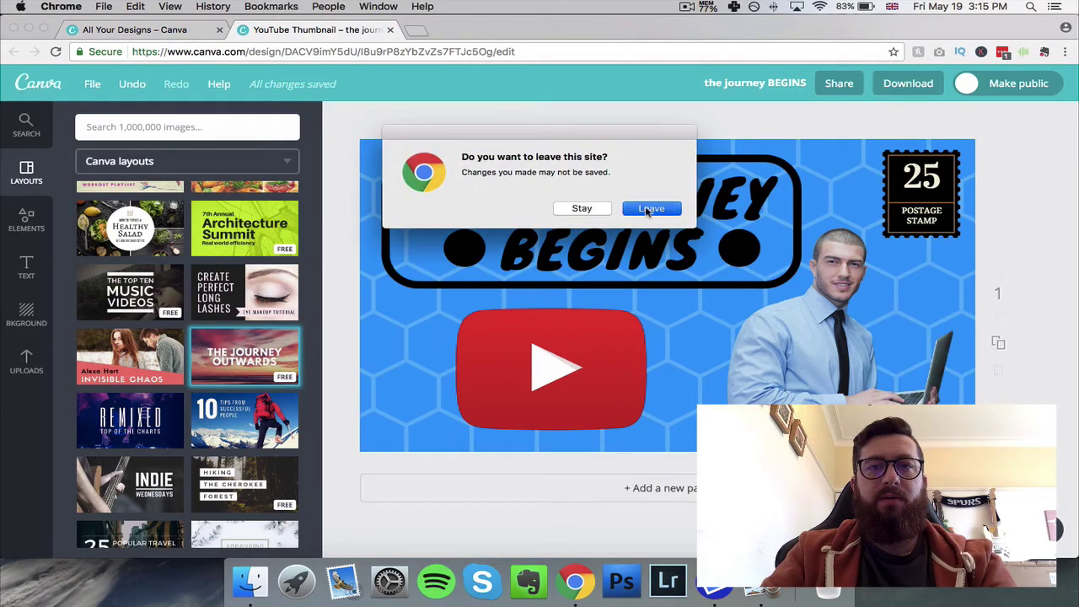
Browse the available design types and create a new Infographic design.
{"action": "scroll", "coordinate": [598, 270], "scroll_direction": "up", "scroll_amount": 3}
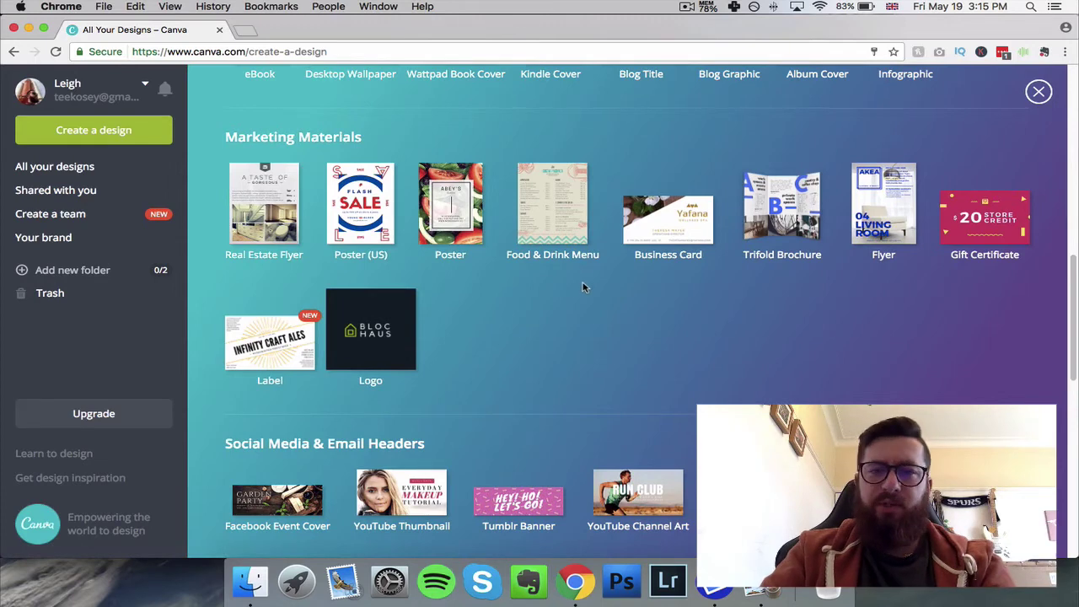
{"action": "scroll", "coordinate": [564, 295], "scroll_direction": "down", "scroll_amount": 2}
{"action": "scroll", "coordinate": [499, 284], "scroll_direction": "down", "scroll_amount": 10}
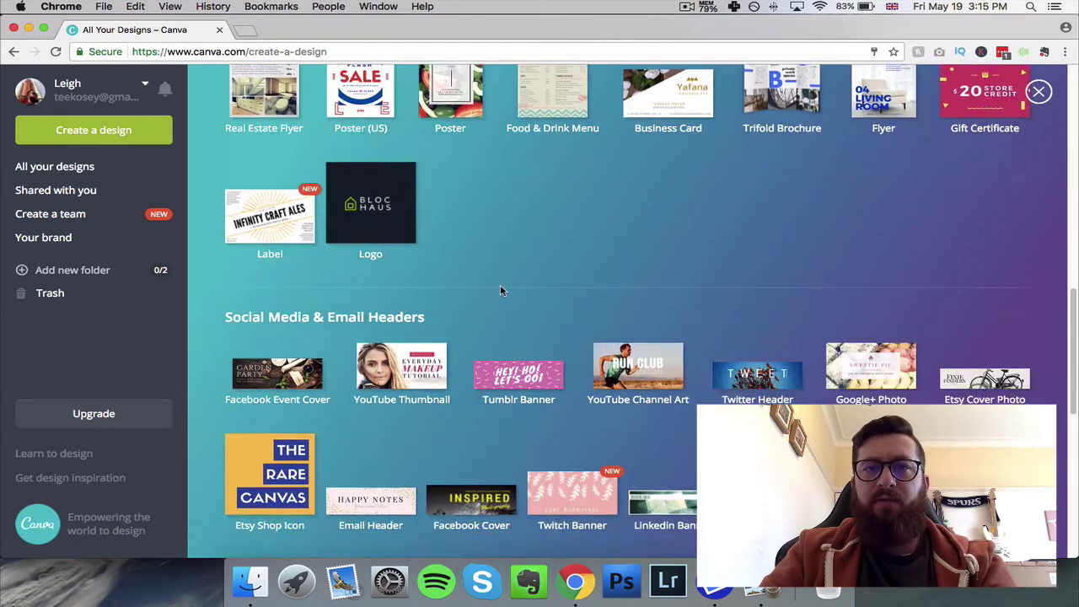
{"action": "scroll", "coordinate": [651, 286], "scroll_direction": "down", "scroll_amount": 3}
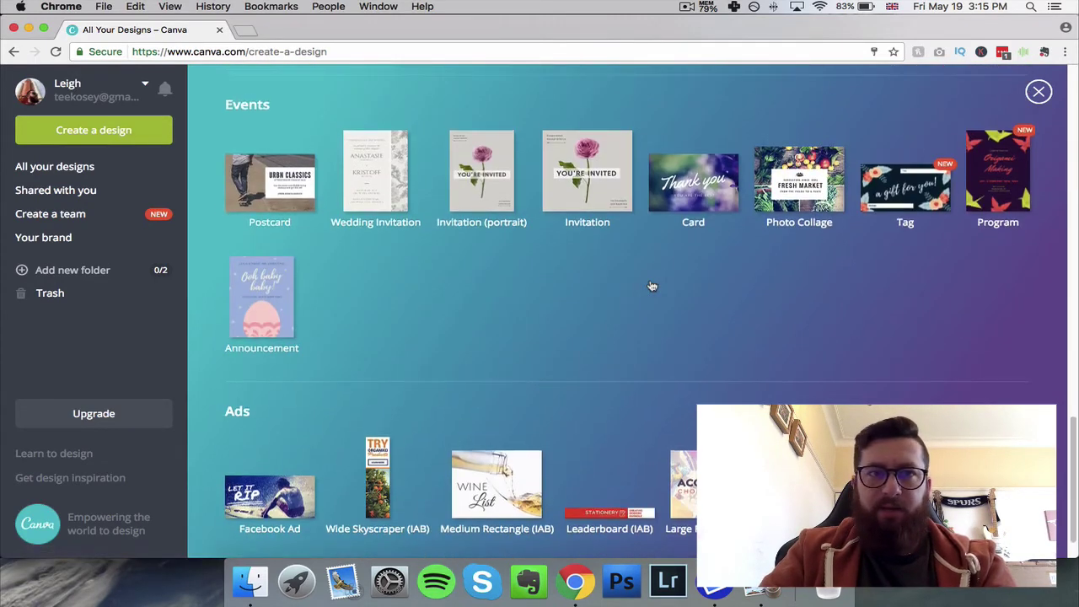
{"action": "scroll", "coordinate": [652, 287], "scroll_direction": "down", "scroll_amount": 2}
{"action": "scroll", "coordinate": [652, 286], "scroll_direction": "up", "scroll_amount": 12}
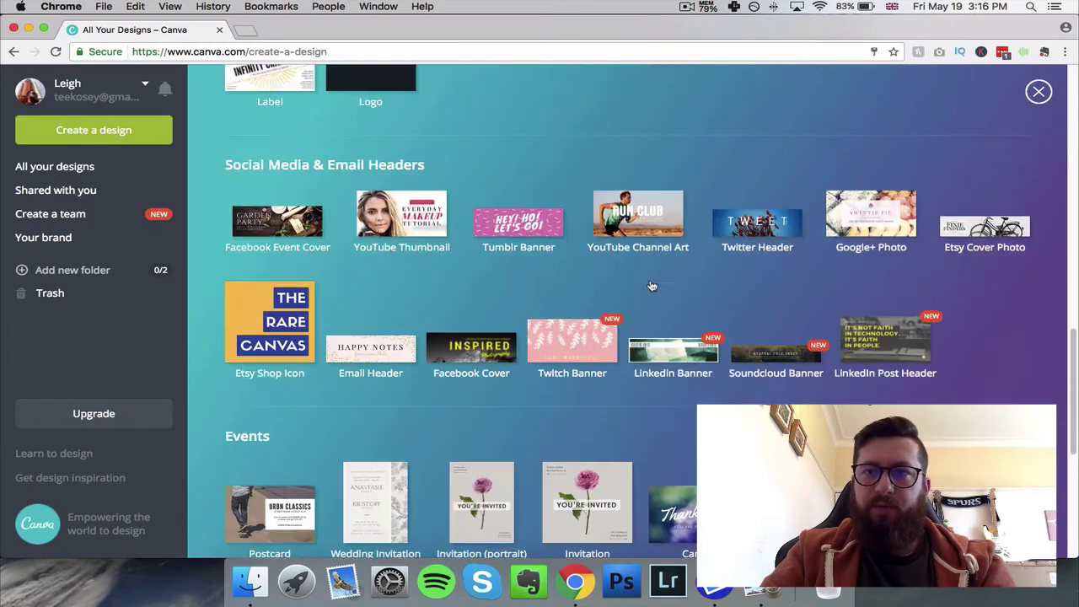
{"action": "scroll", "coordinate": [652, 286], "scroll_direction": "up", "scroll_amount": 8}
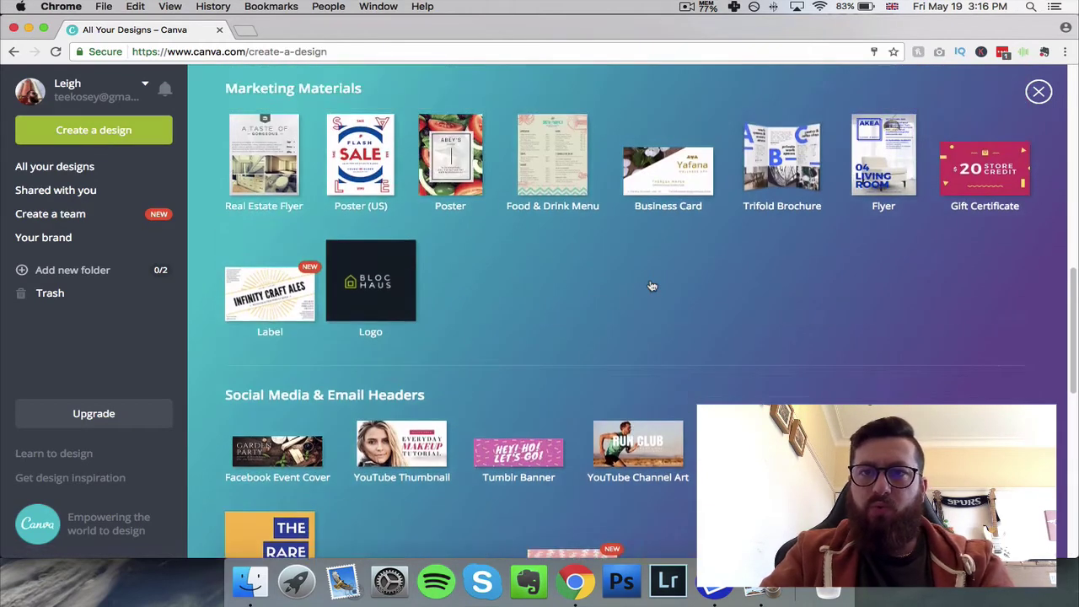
{"action": "left_click", "coordinate": [906, 162]}
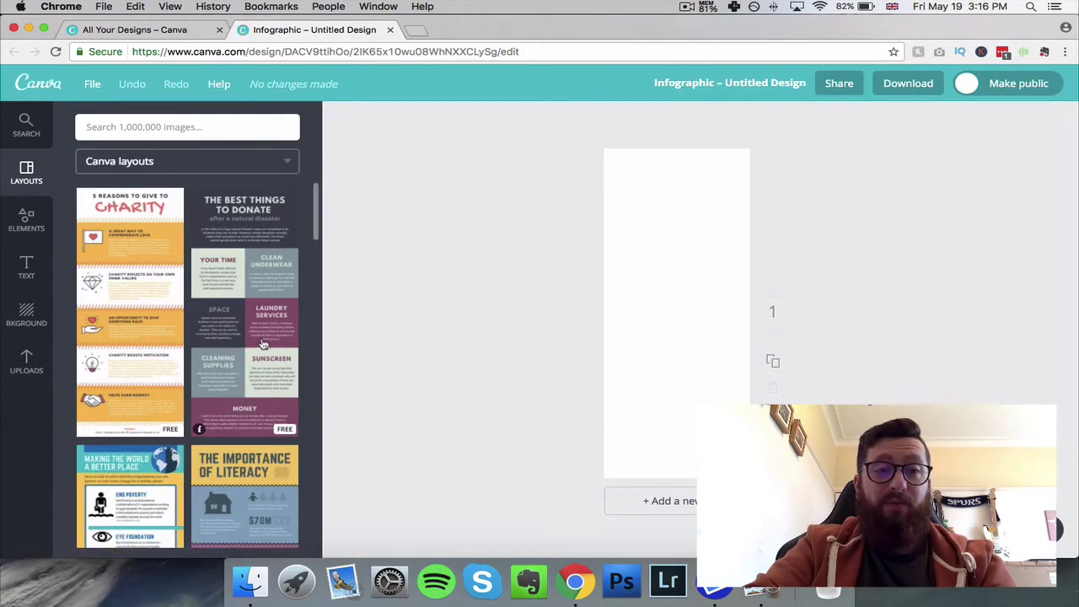
Look through the ready-made Canva layouts offered for the infographic.
{"action": "scroll", "coordinate": [263, 344], "scroll_direction": "down", "scroll_amount": 5}
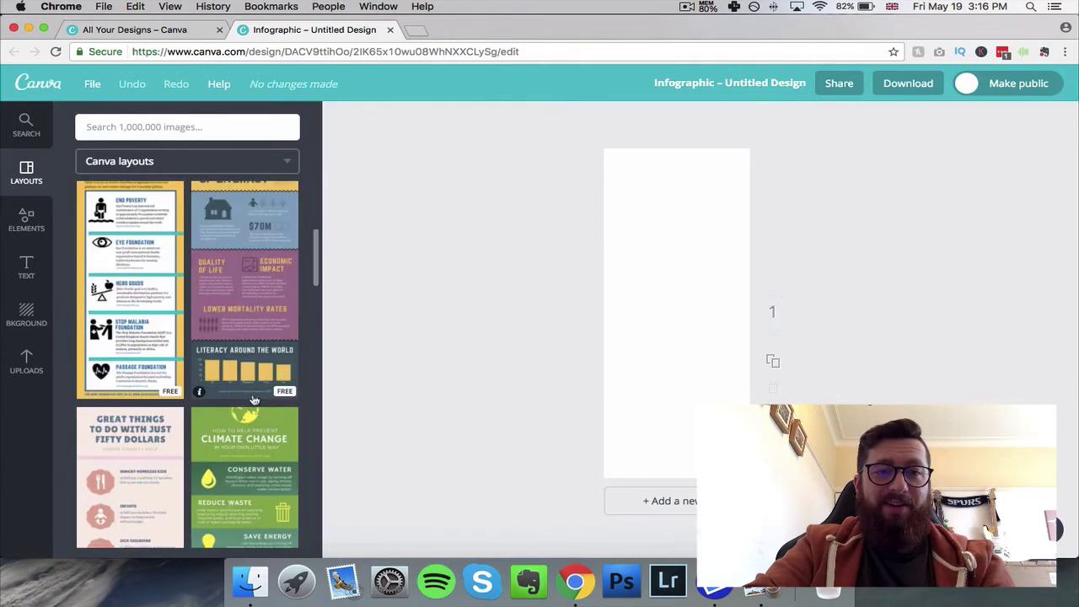
{"action": "scroll", "coordinate": [244, 380], "scroll_direction": "down", "scroll_amount": 3}
{"action": "scroll", "coordinate": [206, 362], "scroll_direction": "down", "scroll_amount": 3}
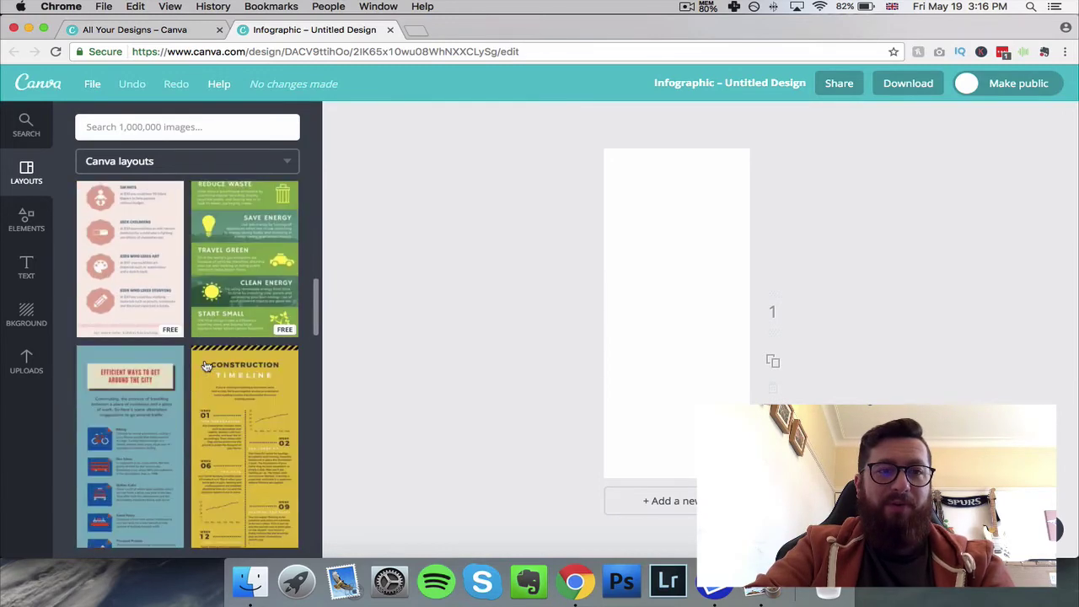
{"action": "scroll", "coordinate": [206, 364], "scroll_direction": "up", "scroll_amount": 1}
{"action": "scroll", "coordinate": [207, 364], "scroll_direction": "down", "scroll_amount": 2}
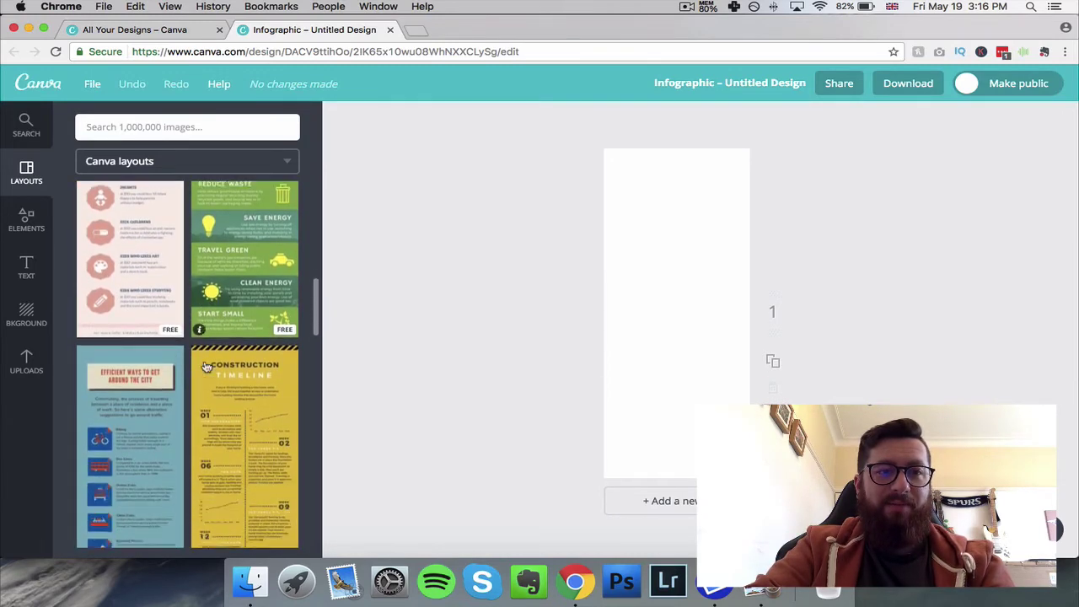
{"action": "scroll", "coordinate": [207, 364], "scroll_direction": "up", "scroll_amount": 4}
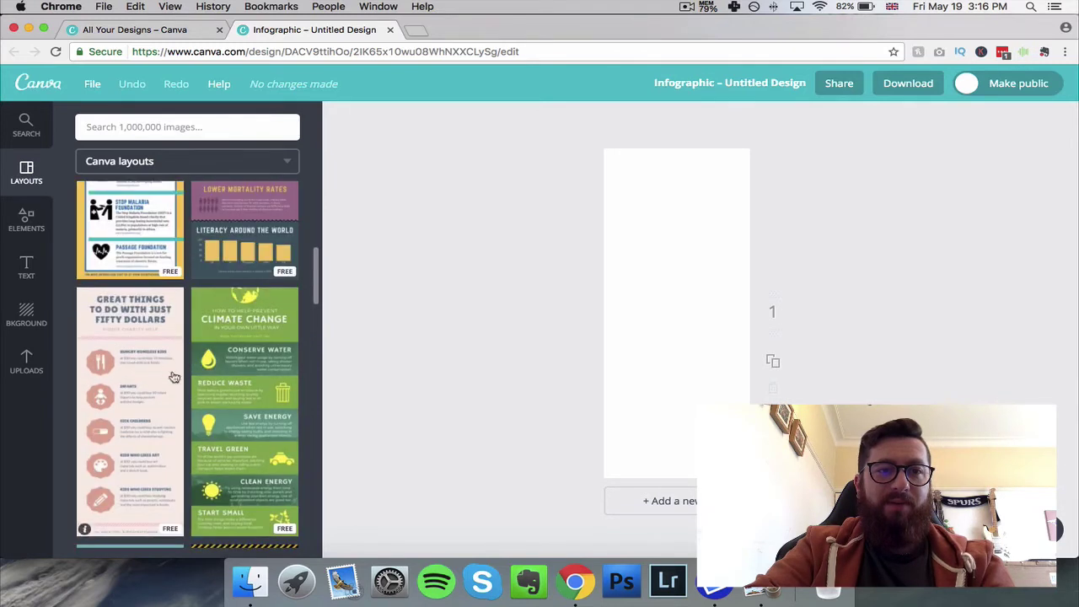